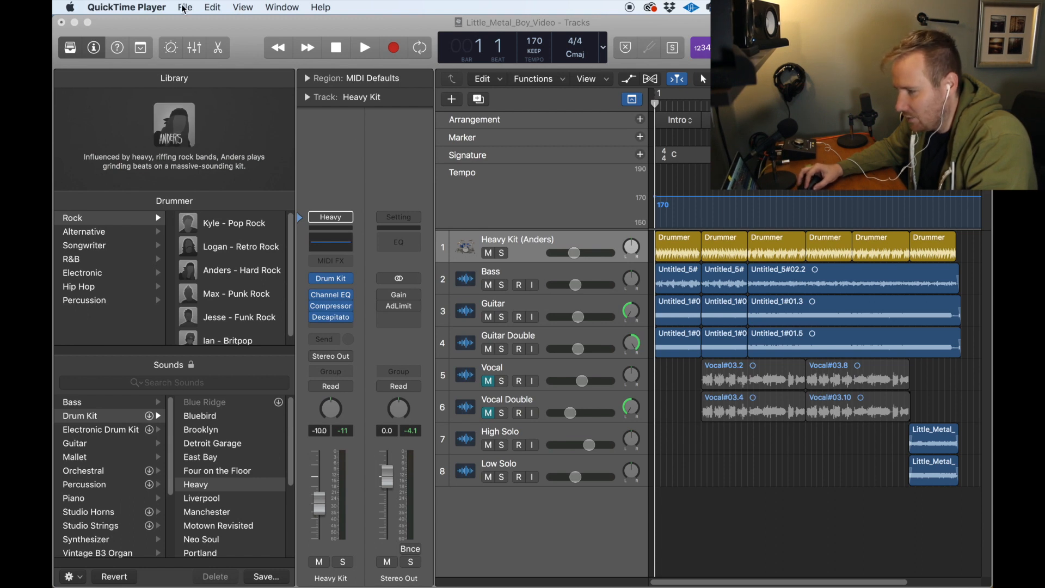
pyautogui.click(258, 18)
pyautogui.click(157, 11)
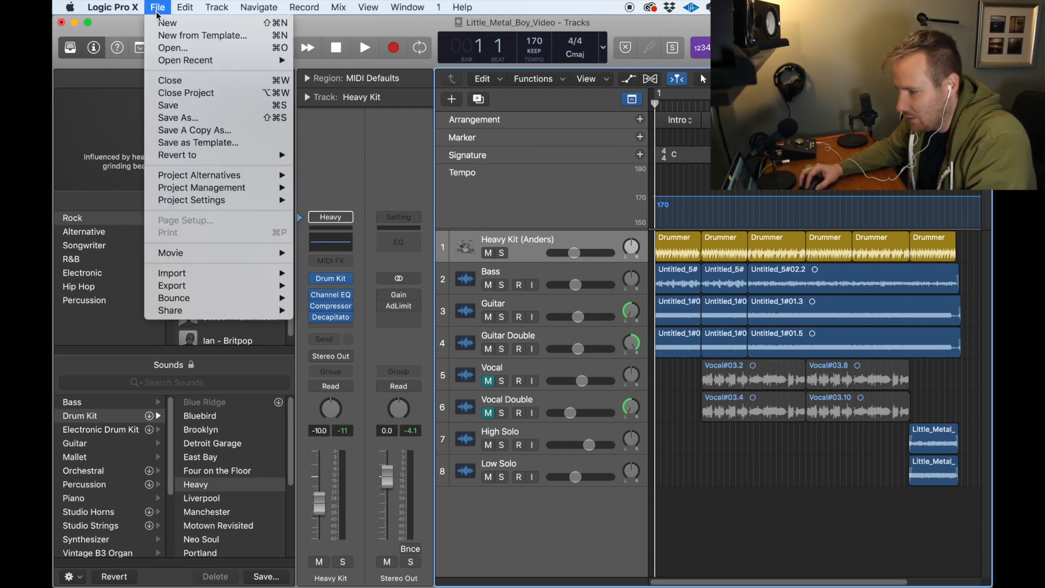
pyautogui.moveTo(204, 11)
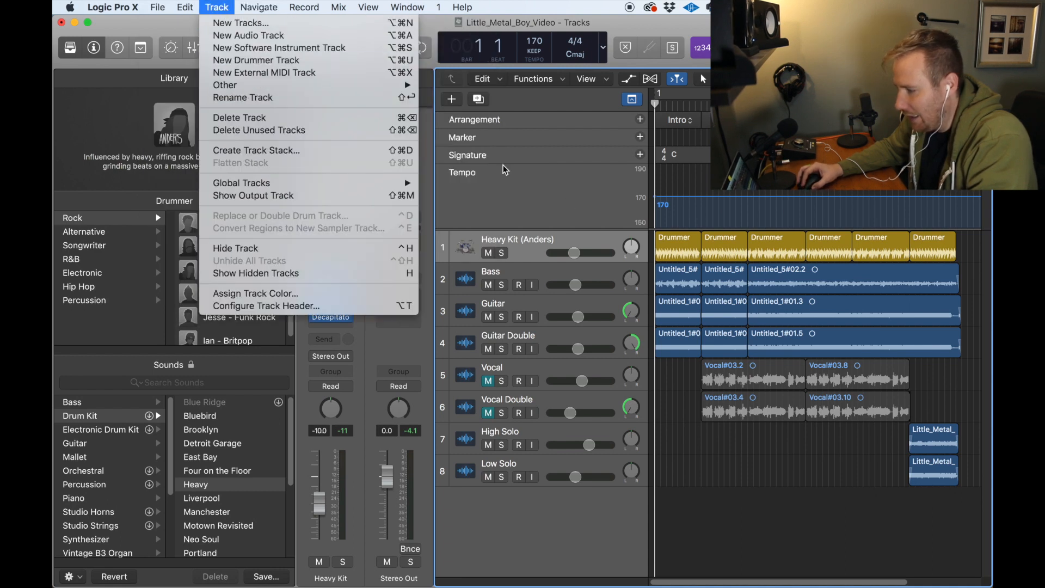
pyautogui.click(711, 430)
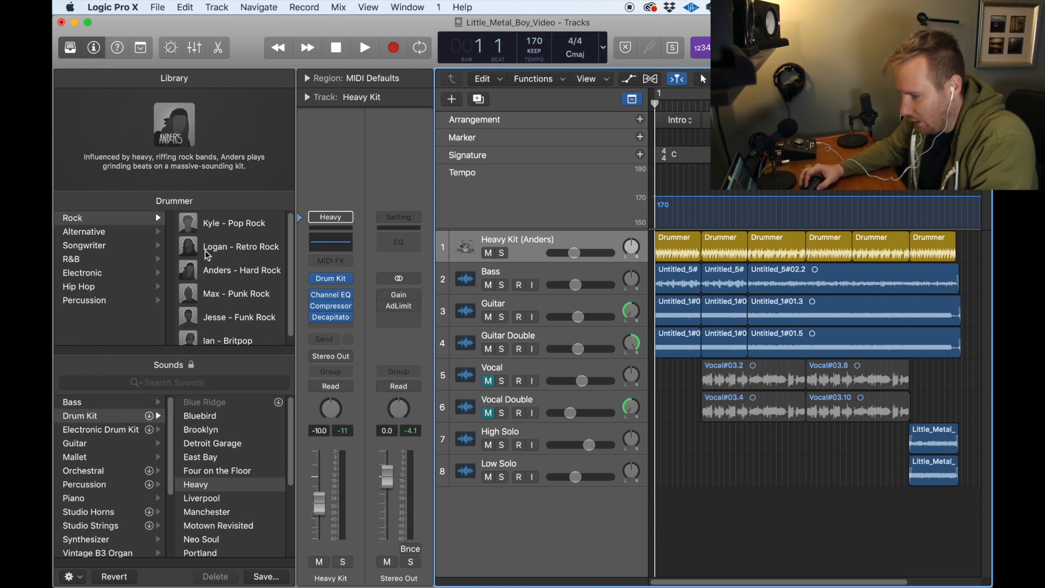
# Step: Browse the Library's drummers in the Rock, Alternative, Songwriter, R&B, Electronic, Hip Hop and Percussion categories
pyautogui.click(70, 47)
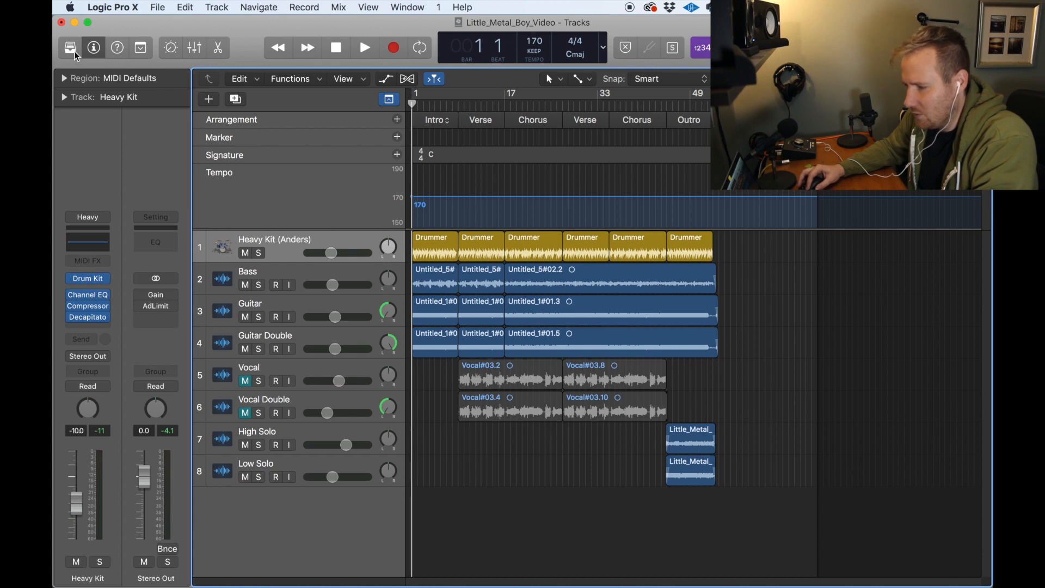
pyautogui.click(71, 47)
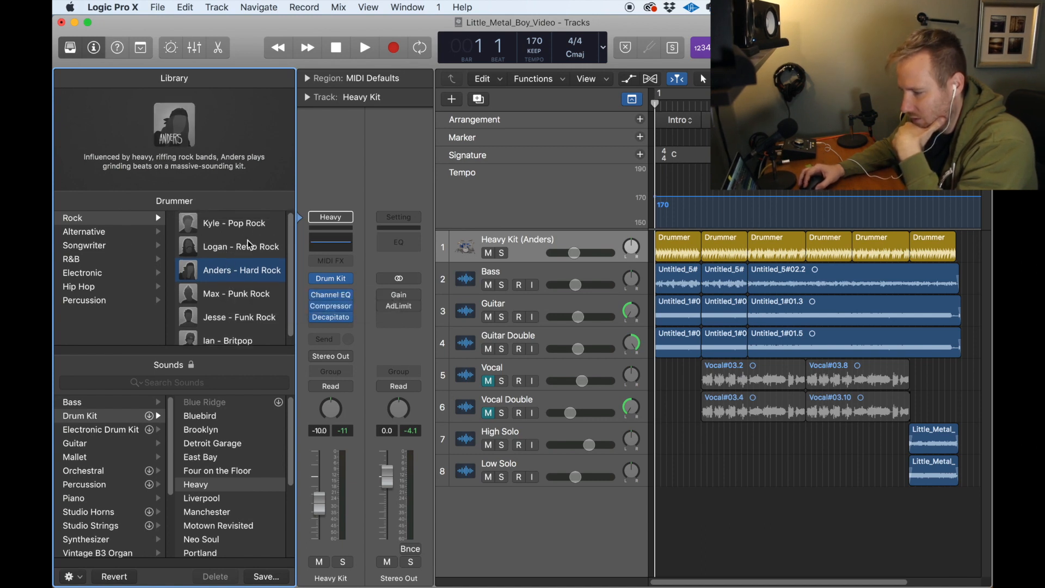
pyautogui.scroll(-1, 251, 301)
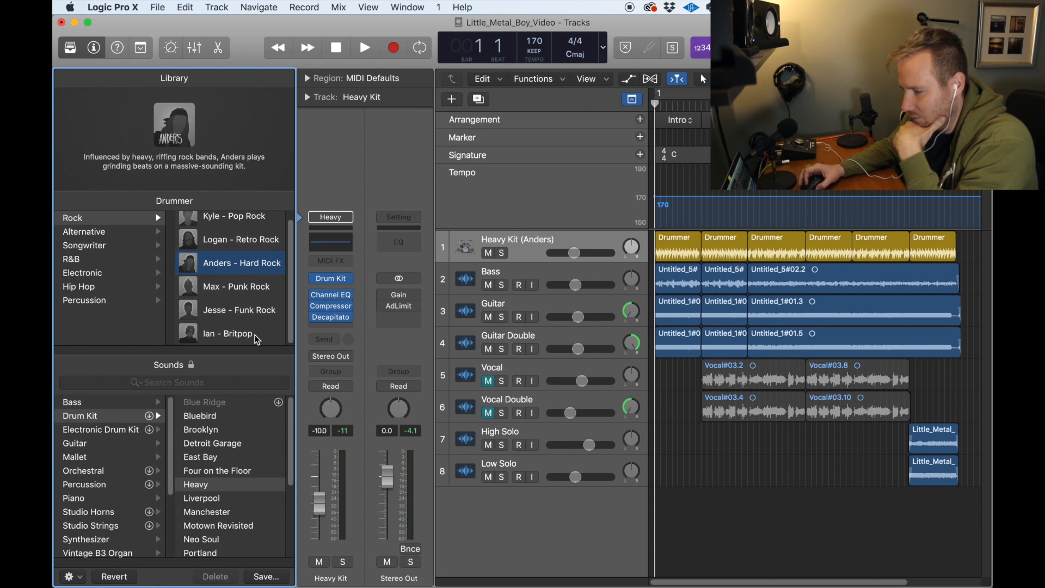
pyautogui.moveTo(255, 335)
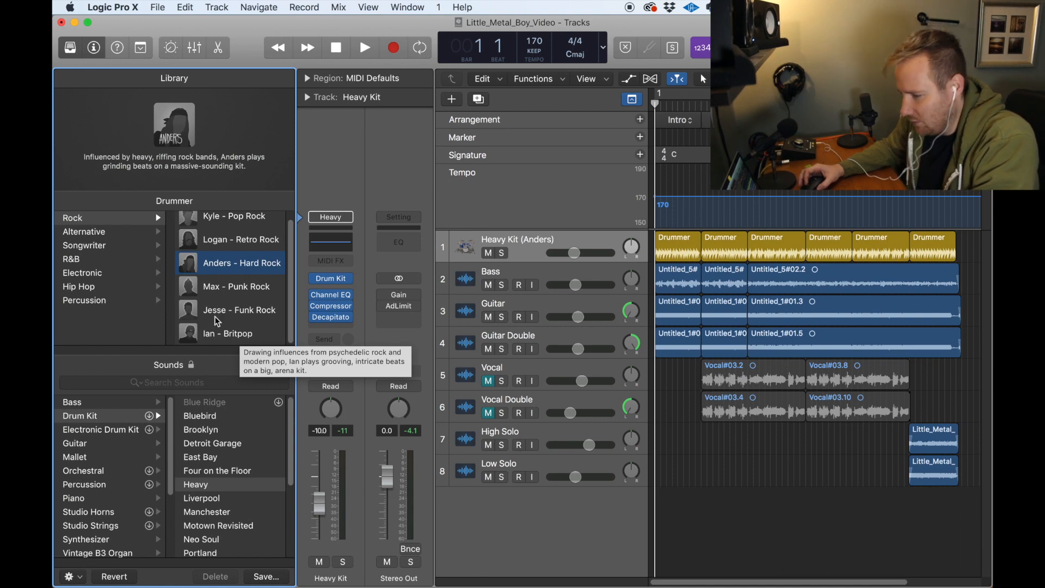
pyautogui.click(126, 234)
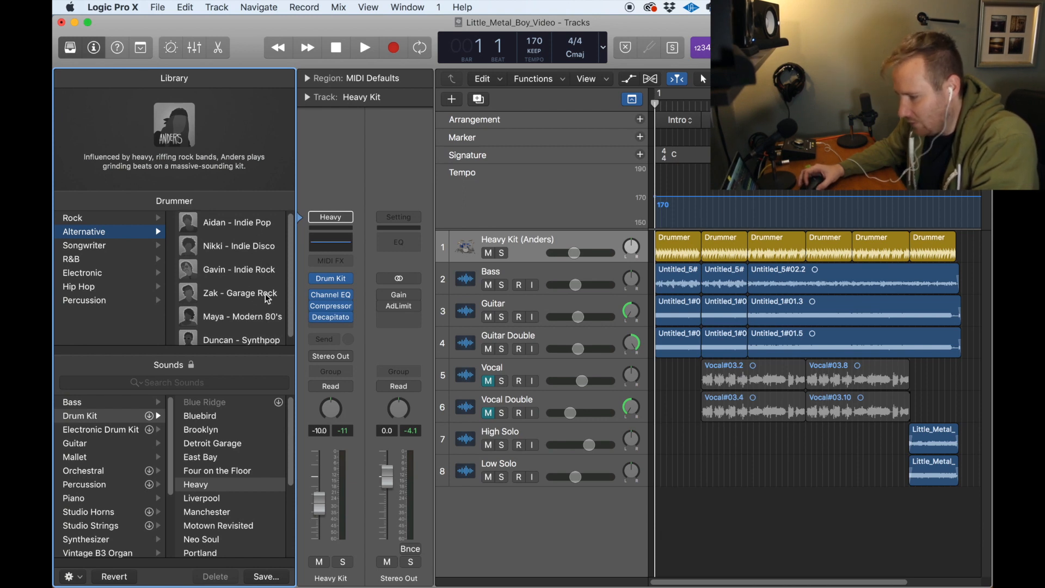
pyautogui.scroll(-1, 265, 293)
pyautogui.click(107, 245)
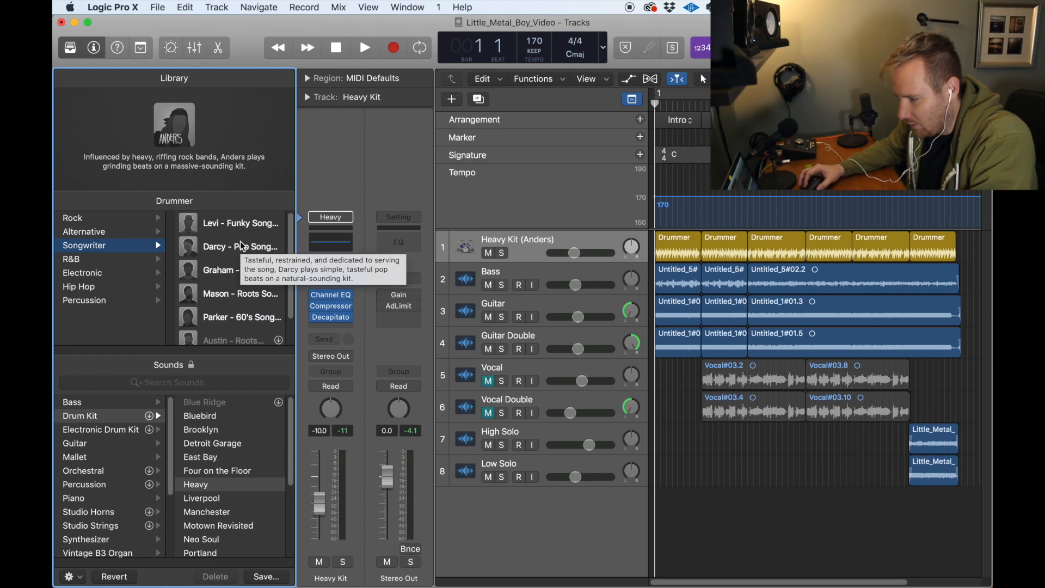
pyautogui.scroll(-3, 244, 272)
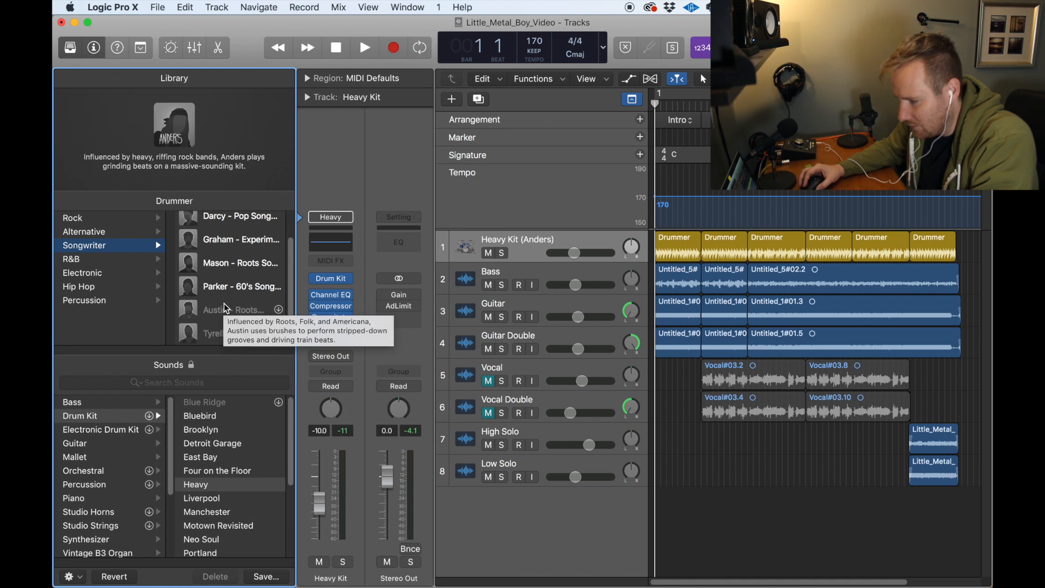
pyautogui.click(99, 261)
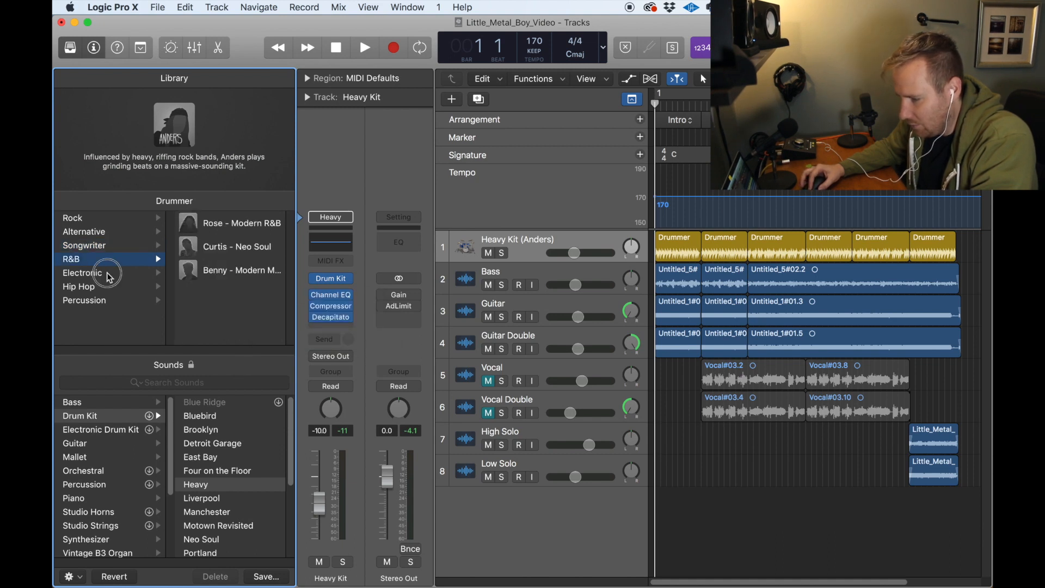
pyautogui.click(104, 273)
pyautogui.click(109, 289)
pyautogui.click(110, 300)
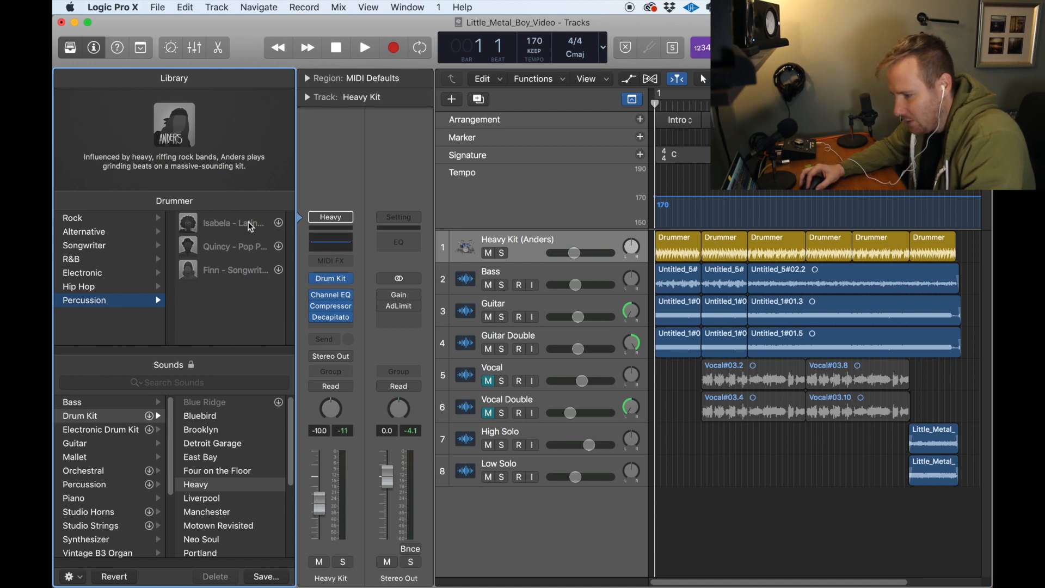
# Step: Return to the Rock drummers, keep the current drummer, and look through the available Drum Kit sounds
pyautogui.click(111, 218)
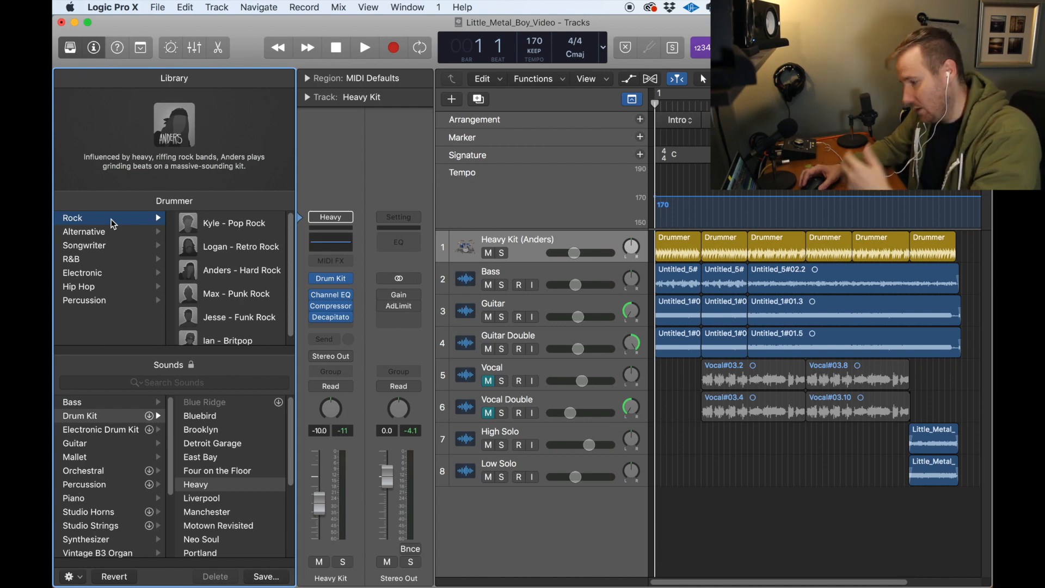
pyautogui.click(248, 270)
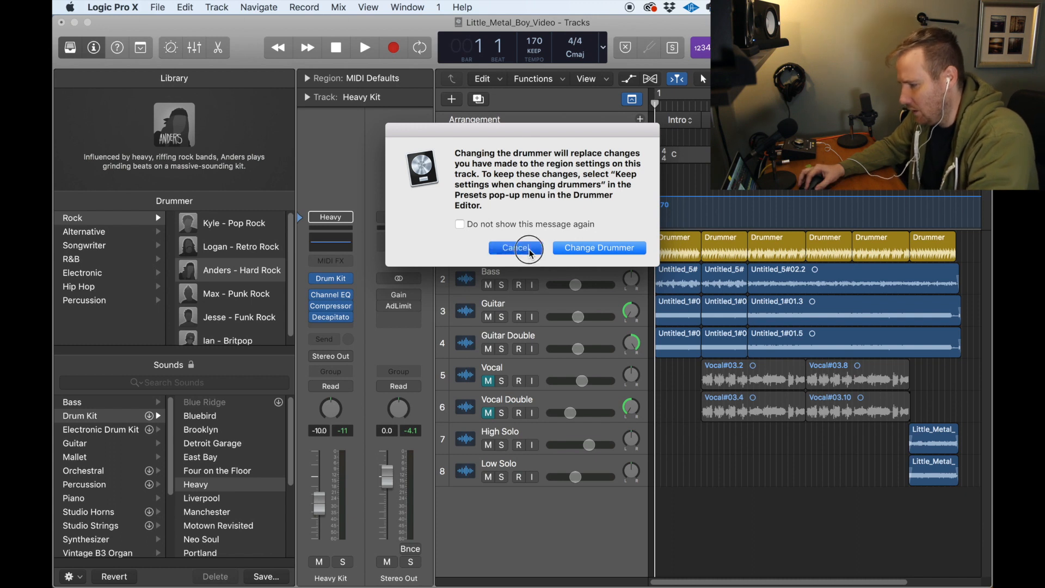
pyautogui.click(515, 248)
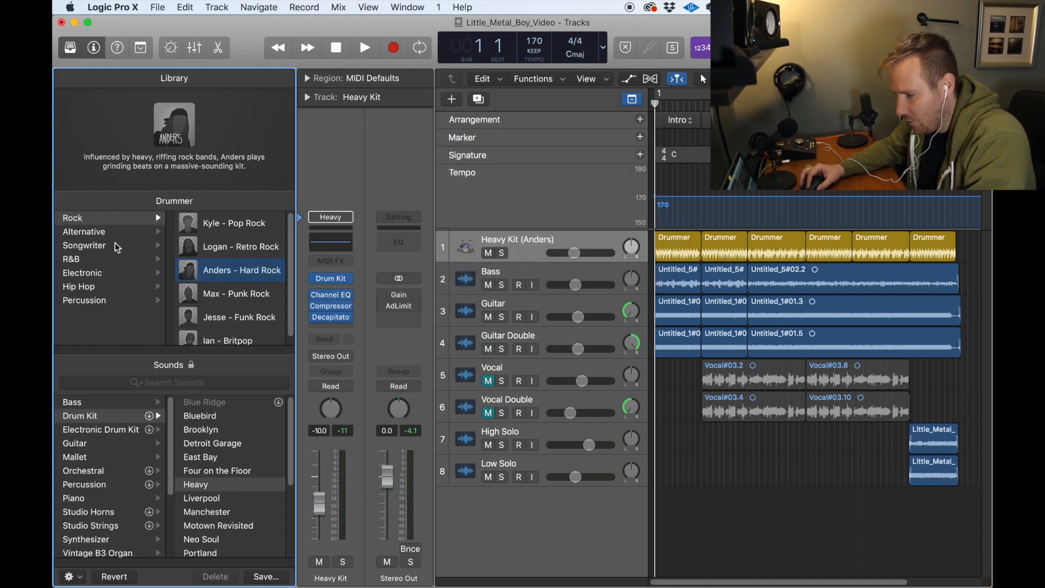
pyautogui.moveTo(224, 253)
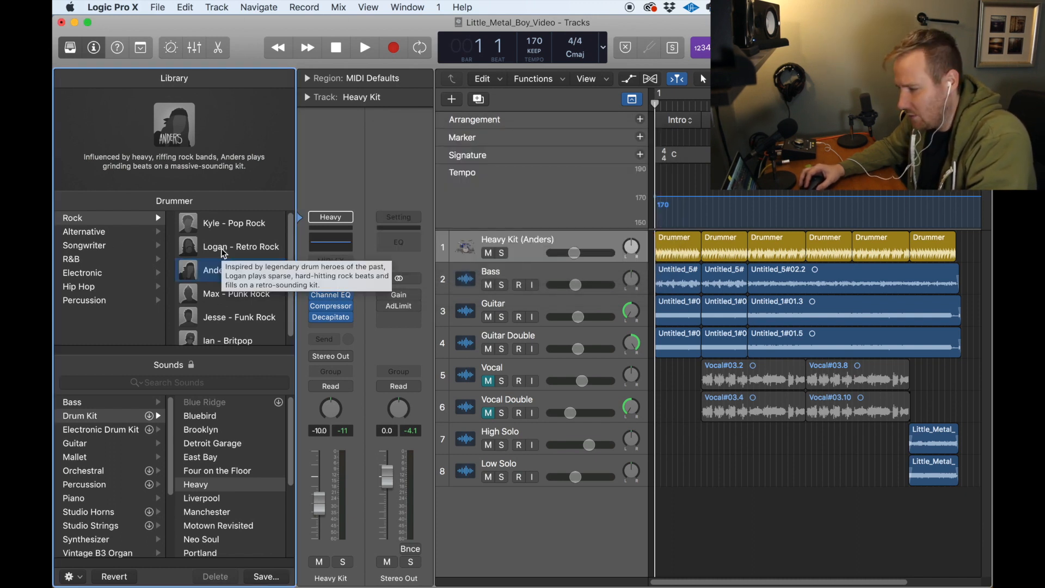
pyautogui.scroll(-1, 239, 283)
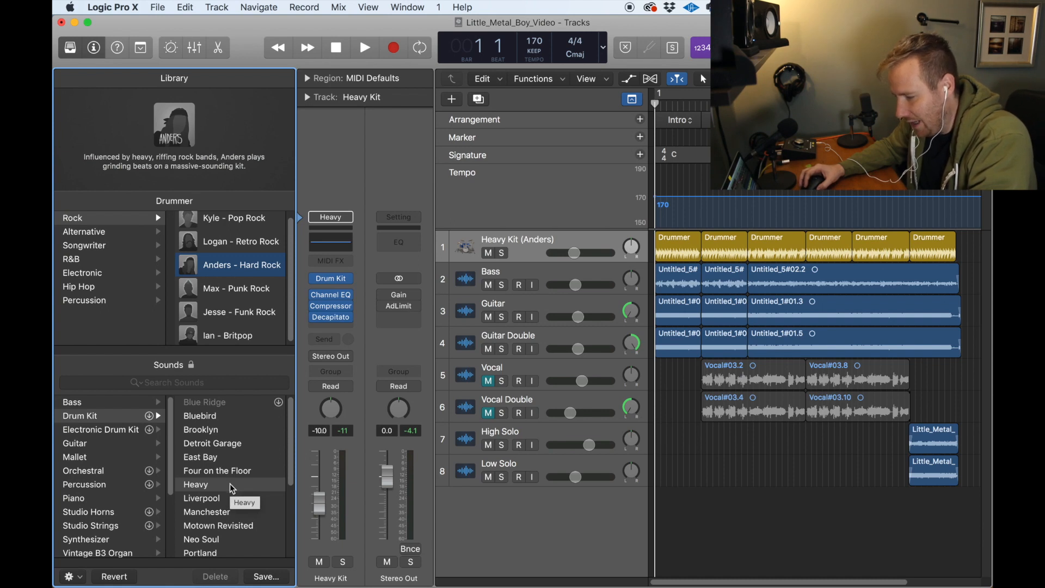
pyautogui.scroll(-5, 234, 474)
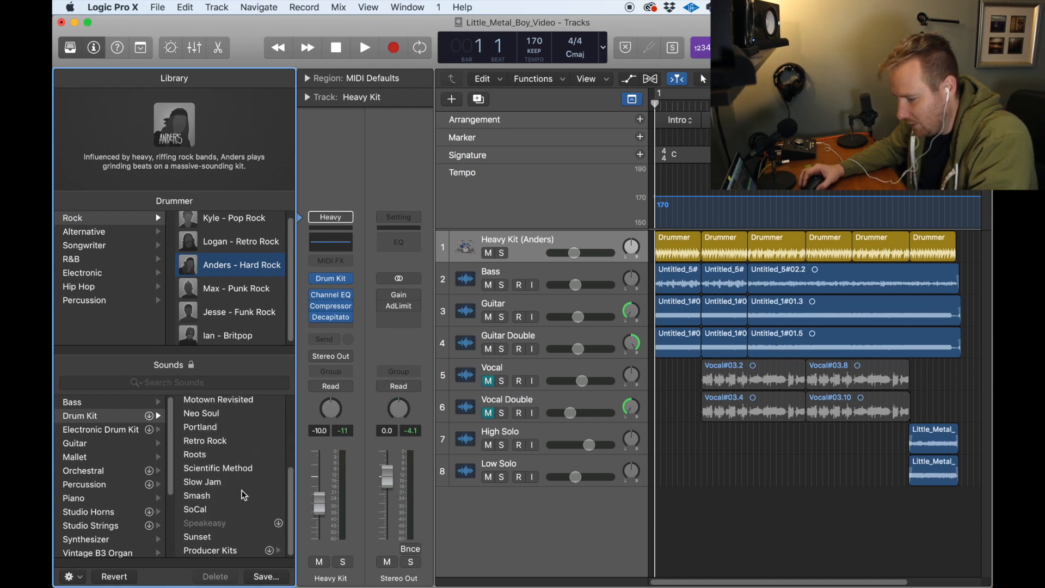
pyautogui.scroll(5, 239, 503)
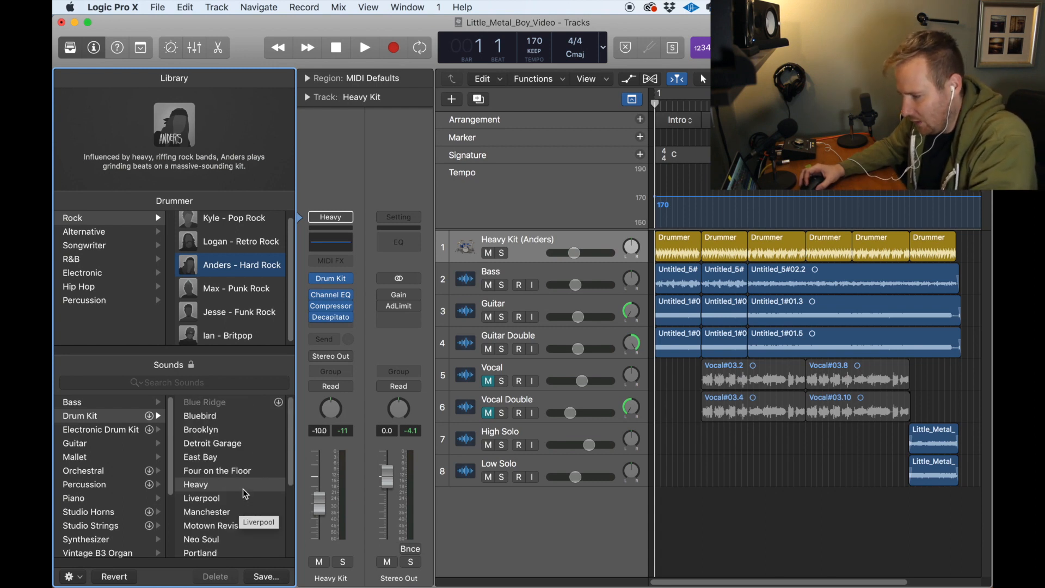
# Step: Play the song with the drum track soloed and audition the Bluebird, Brooklyn, Detroit Garage and East Bay kits
pyautogui.click(237, 416)
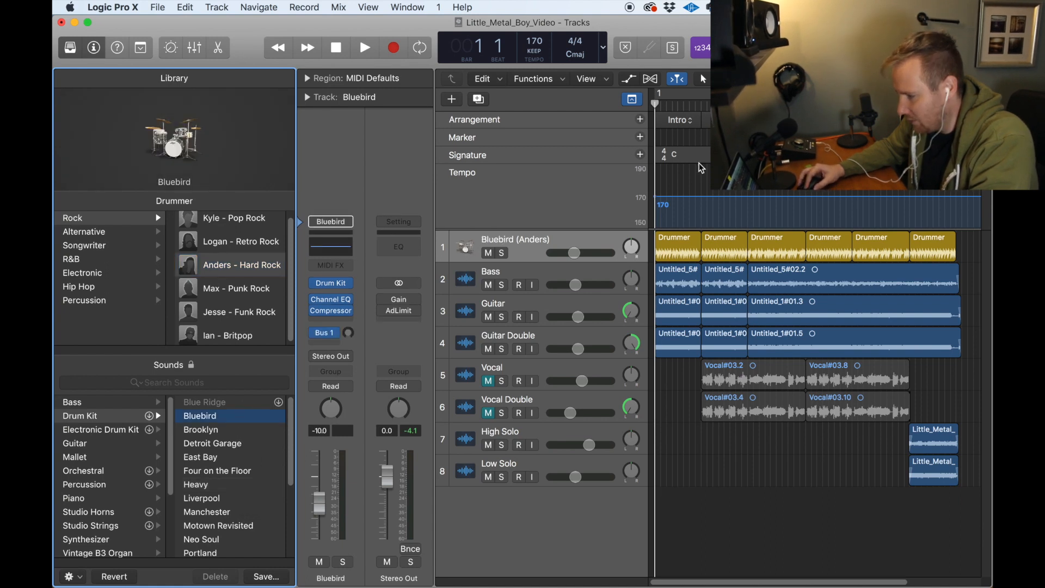
pyautogui.press('space')
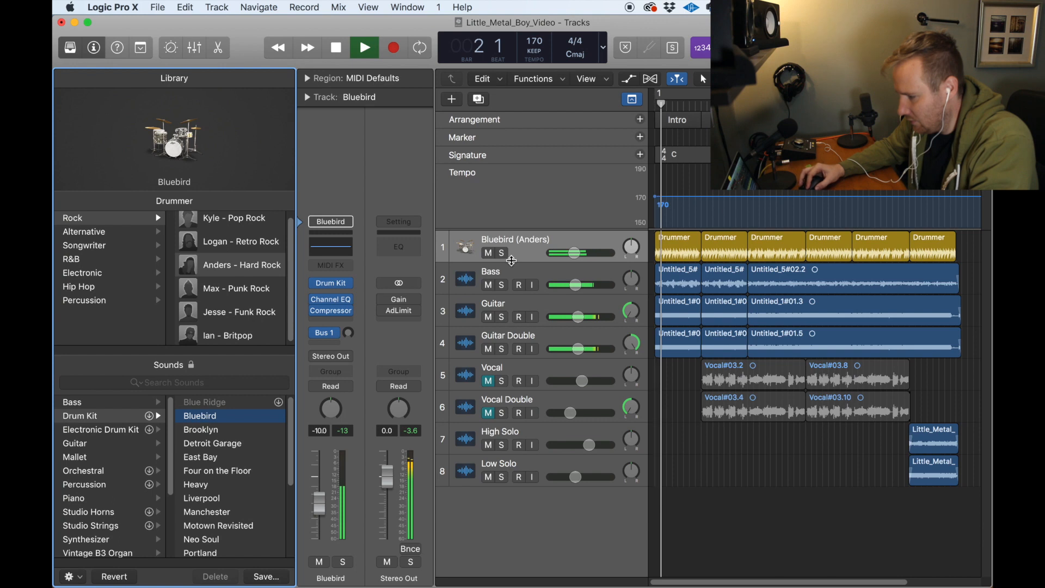
pyautogui.click(501, 252)
pyautogui.click(237, 430)
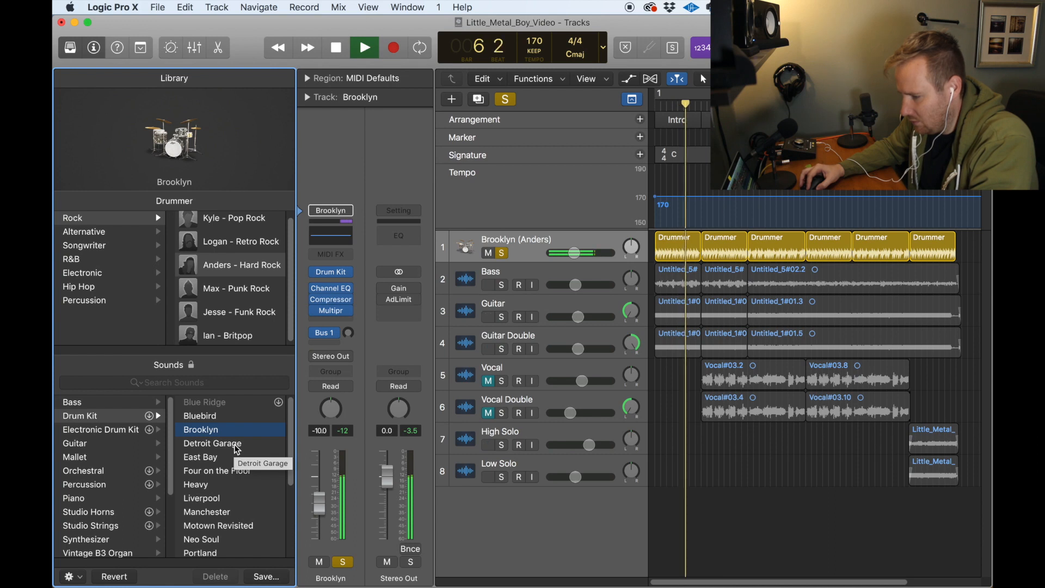
pyautogui.click(237, 443)
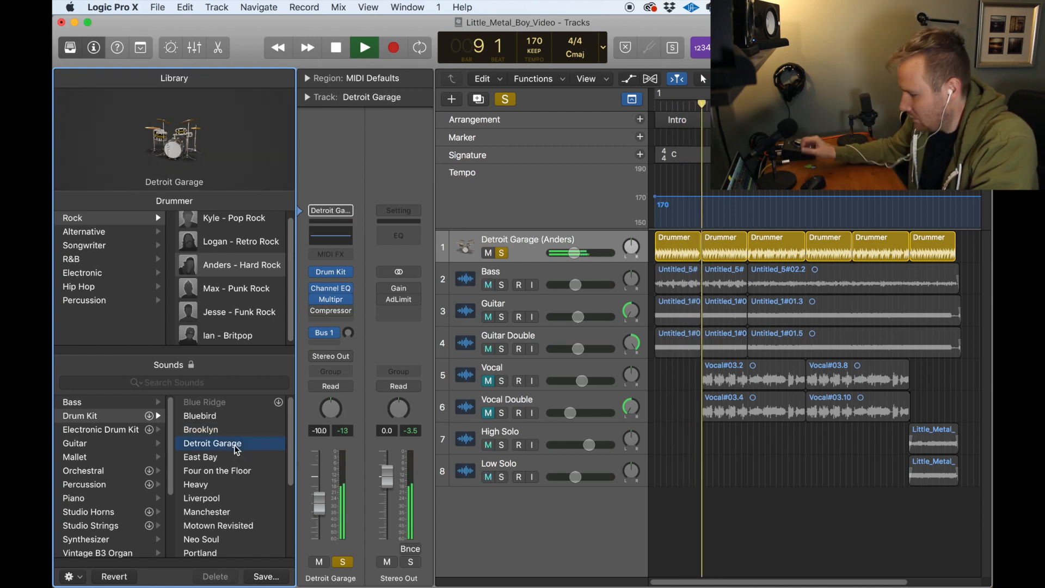
pyautogui.click(231, 457)
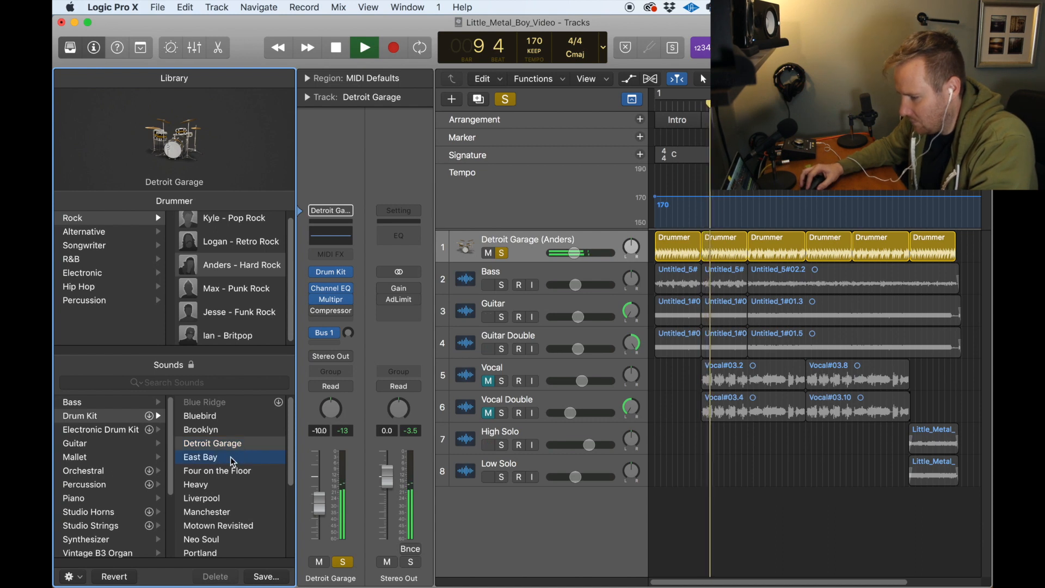
# Step: Load the Heavy kit on the drum track and unsolo it to hear the kit in the full mix, stopping playback at the end
pyautogui.click(215, 484)
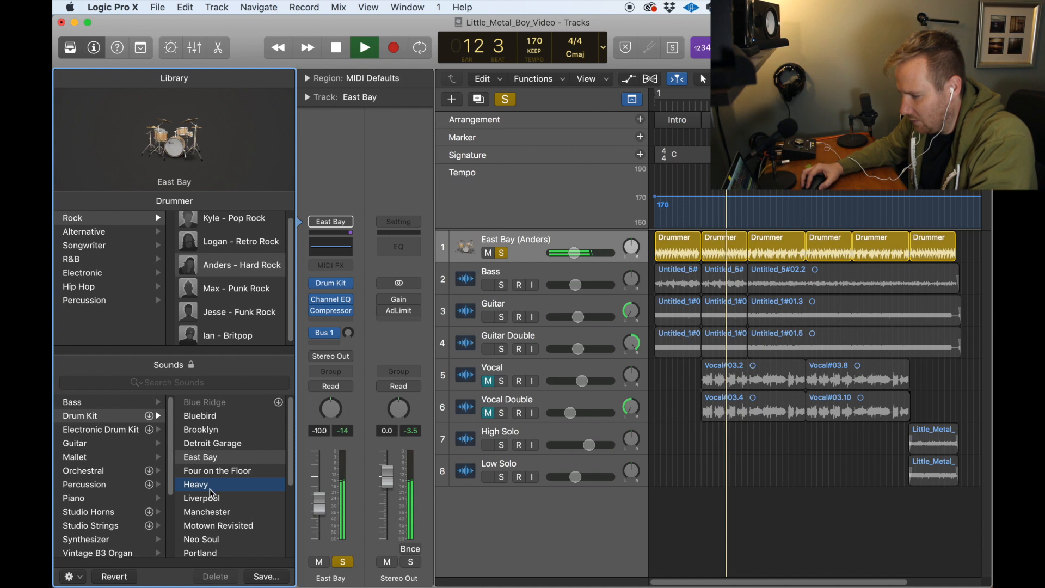
pyautogui.click(503, 254)
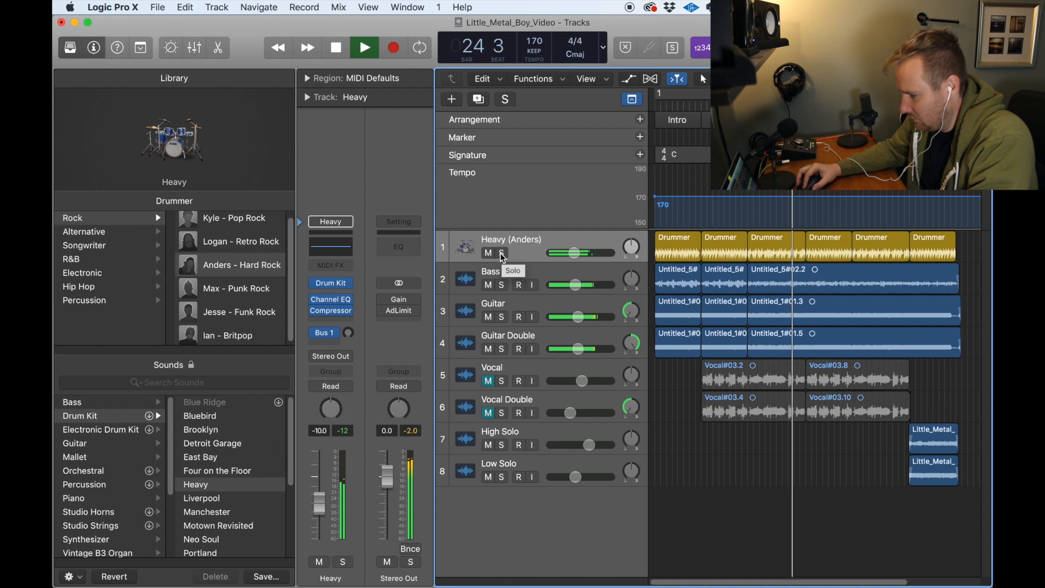
pyautogui.press('space')
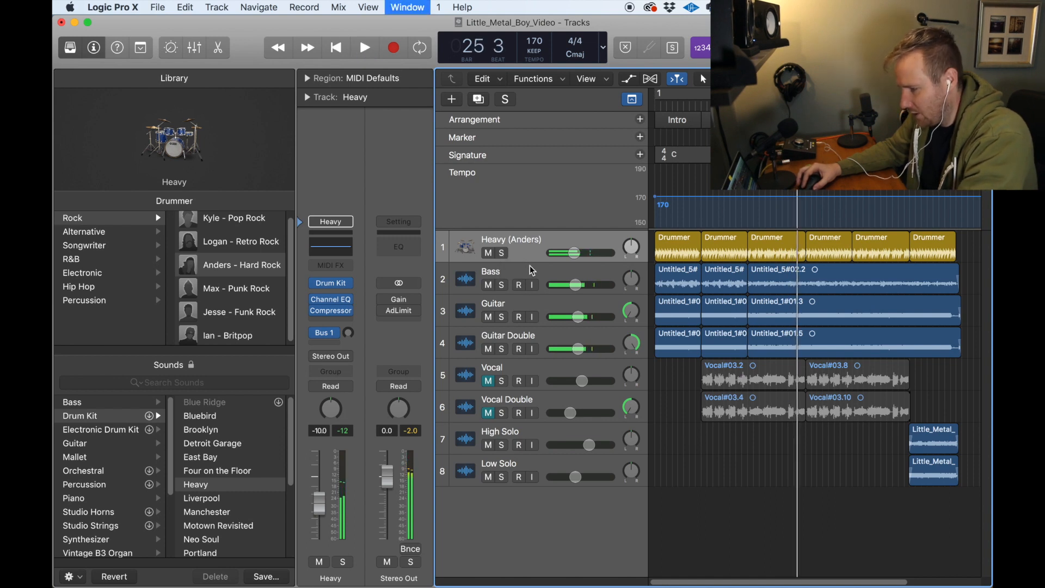
# Step: In the Mixer, lower the Bass, Guitar and Guitar Double channels together during playback, to -21 dB for Bass and -19 dB for both guitars
pyautogui.press('super+2')
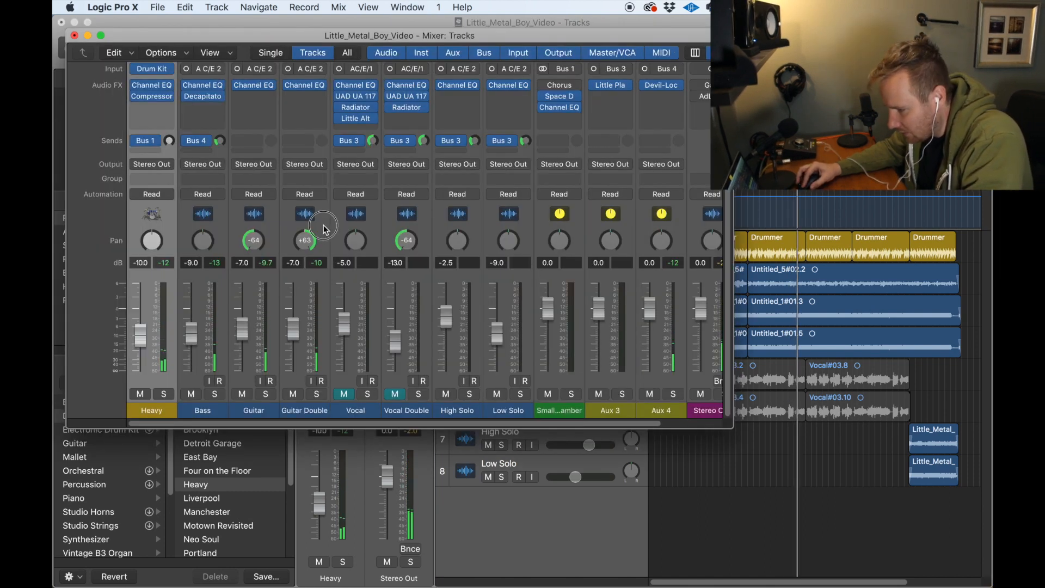
pyautogui.moveTo(323, 229); pyautogui.dragTo(202, 231)
pyautogui.moveTo(292, 327); pyautogui.dragTo(293, 346)
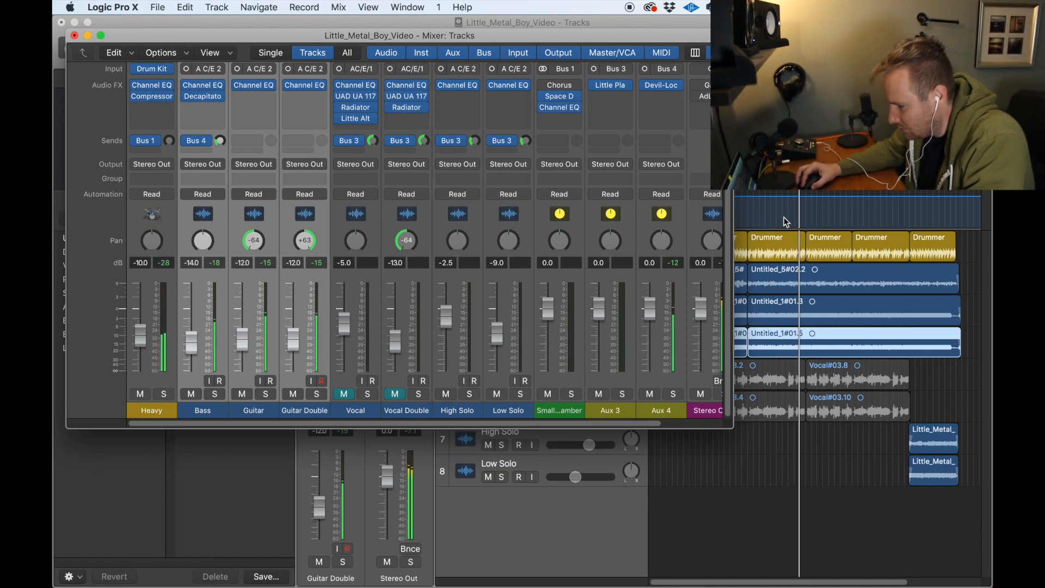
pyautogui.moveTo(293, 341); pyautogui.dragTo(290, 354)
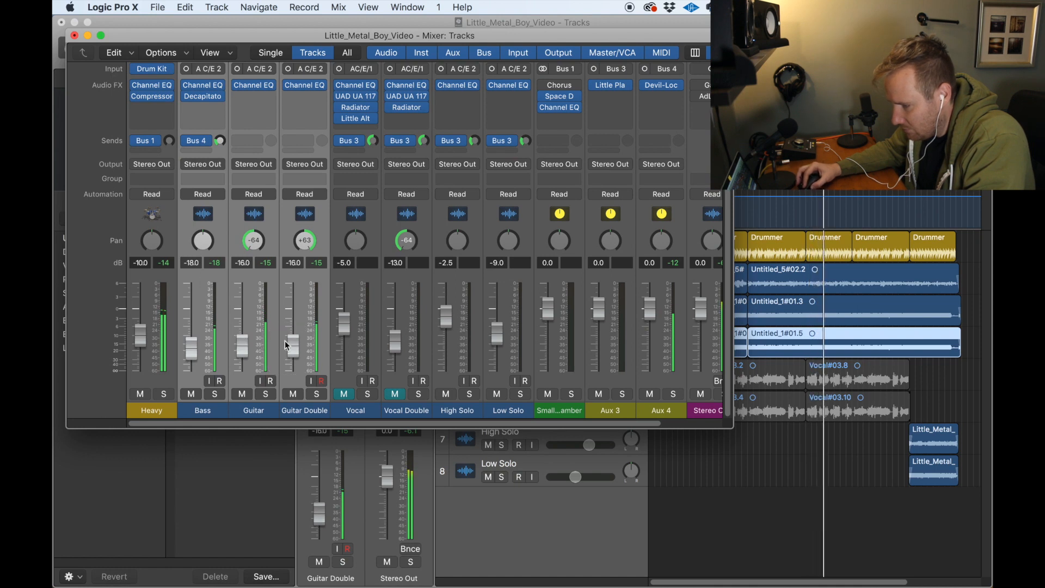
pyautogui.moveTo(293, 345); pyautogui.dragTo(293, 349)
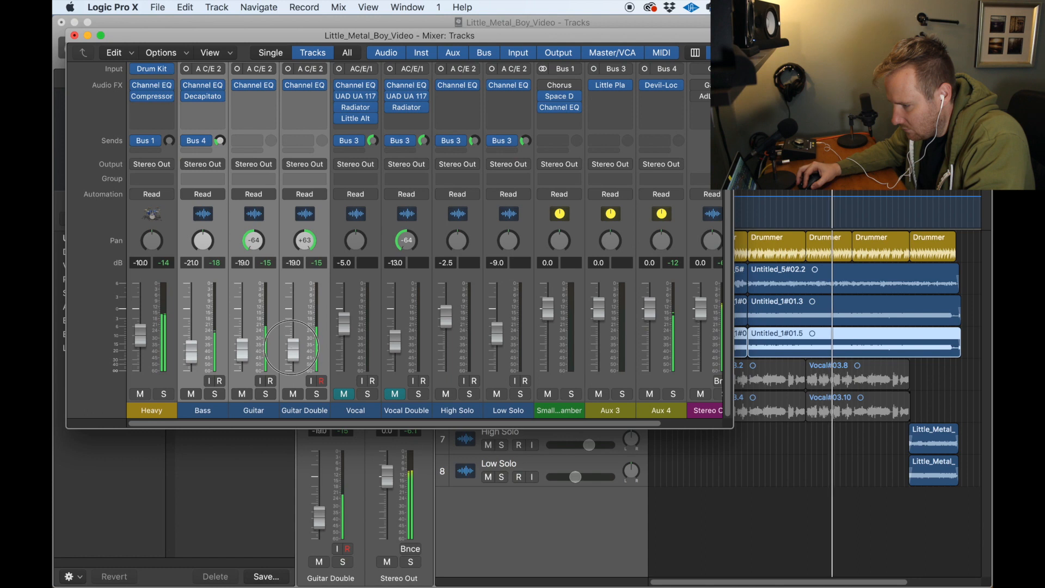
pyautogui.click(88, 36)
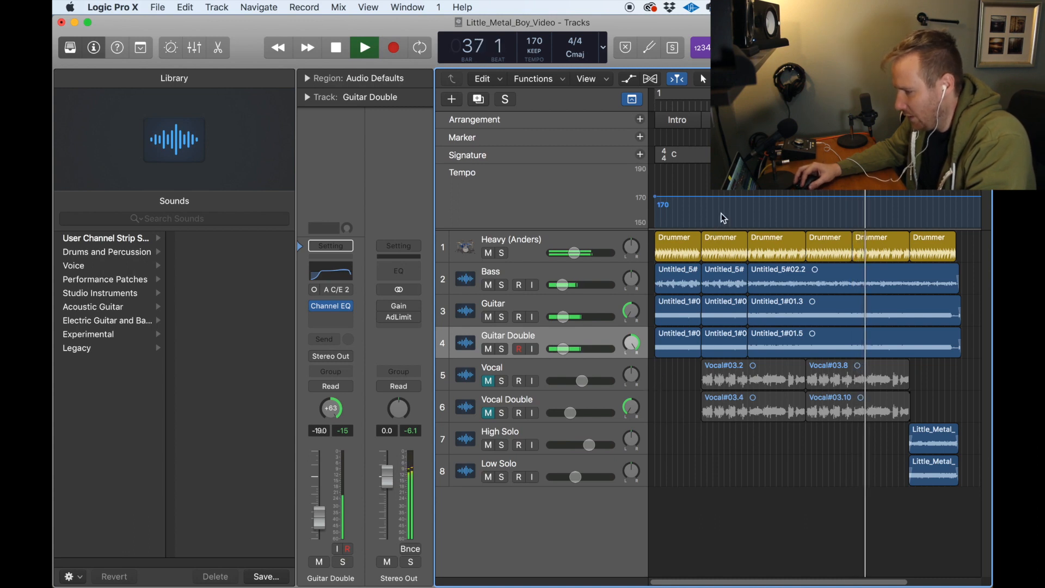
pyautogui.press('space')
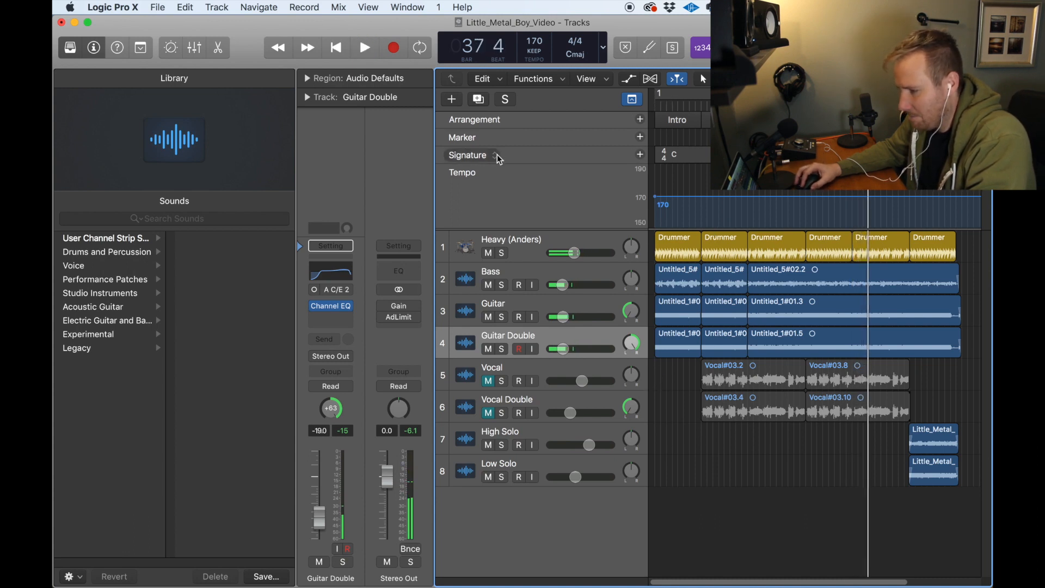
# Step: Select the Heavy drum track without any of its regions and move the playhead to bar 3
pyautogui.click(514, 246)
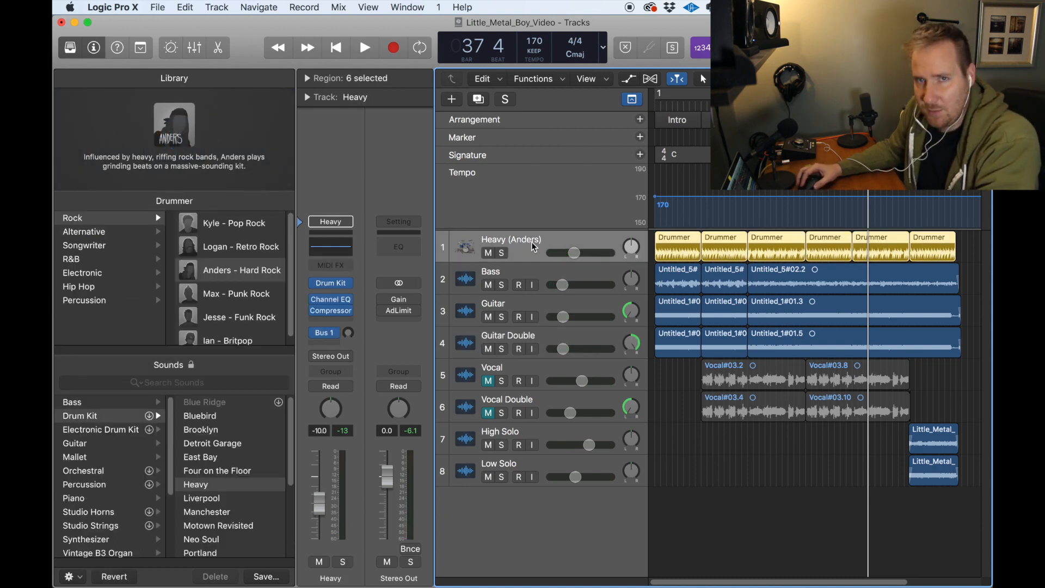
pyautogui.click(692, 472)
pyautogui.click(666, 106)
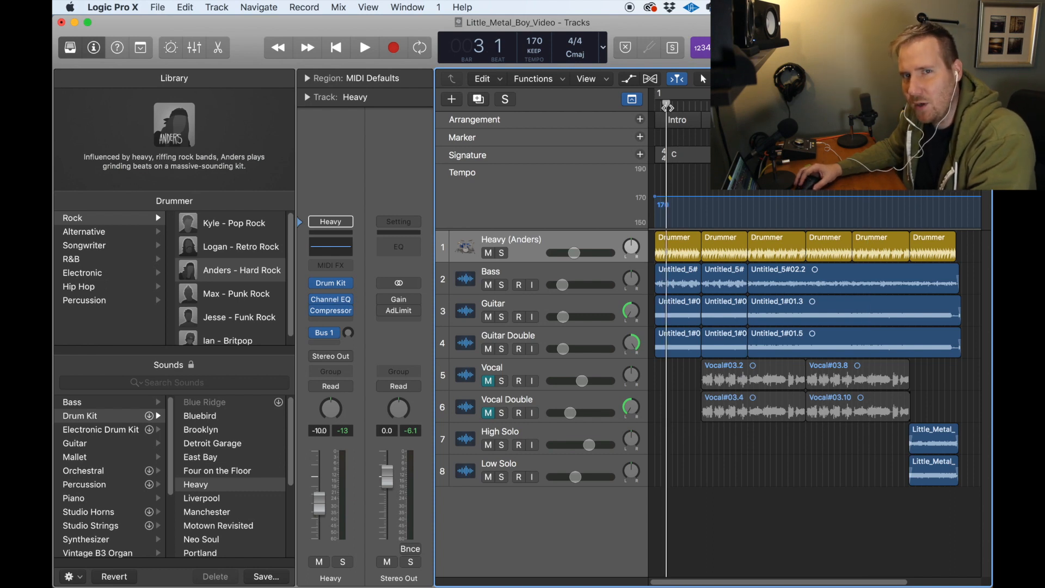
# Step: Return the playhead to bar 1, close the Library and open the Intro's Drummer region in the Drummer Editor
pyautogui.moveTo(666, 106); pyautogui.dragTo(642, 107)
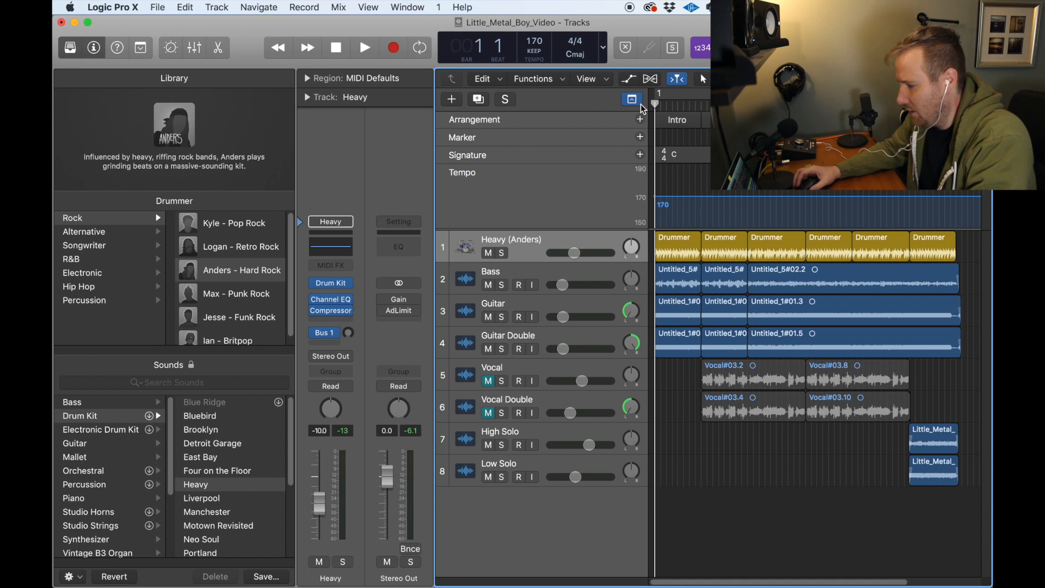
pyautogui.moveTo(959, 78); pyautogui.dragTo(957, 78)
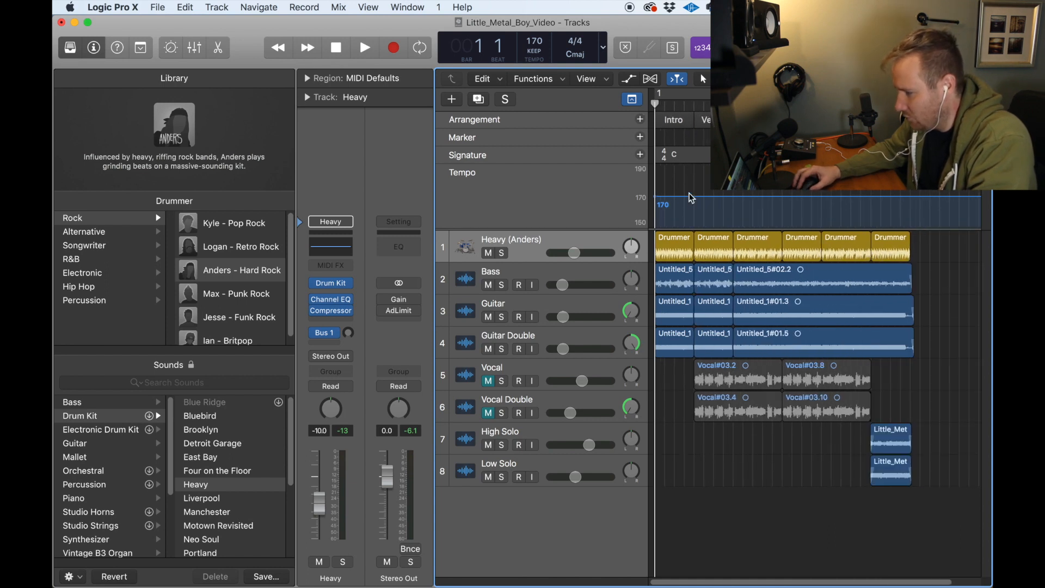
pyautogui.click(72, 47)
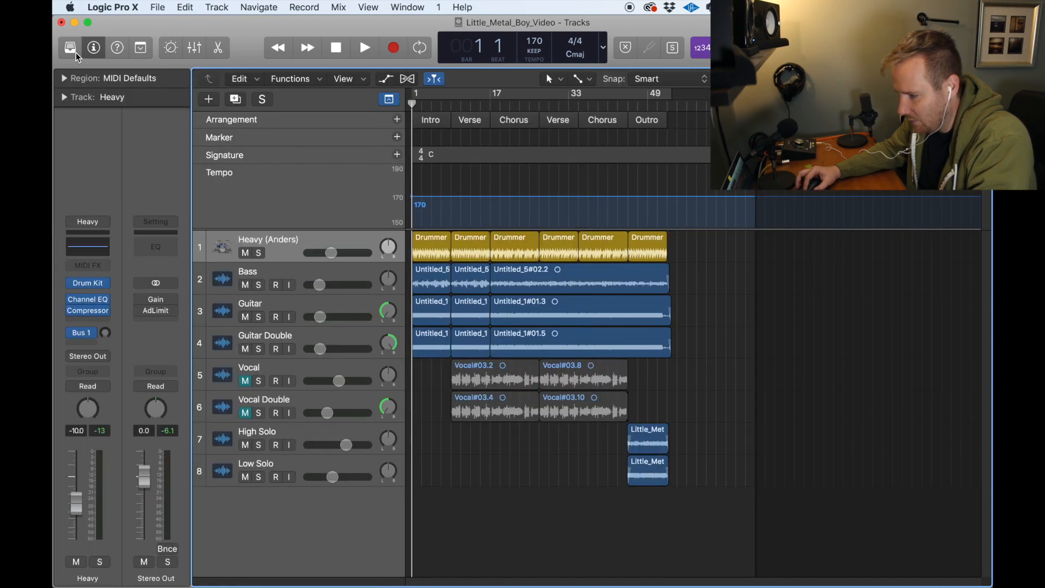
pyautogui.click(423, 248)
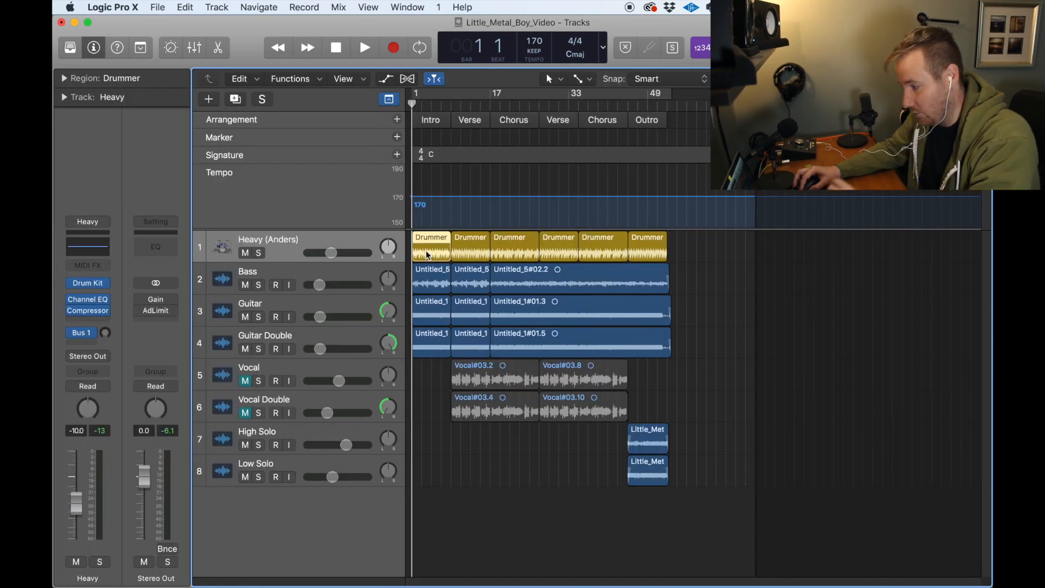
pyautogui.doubleClick(428, 255)
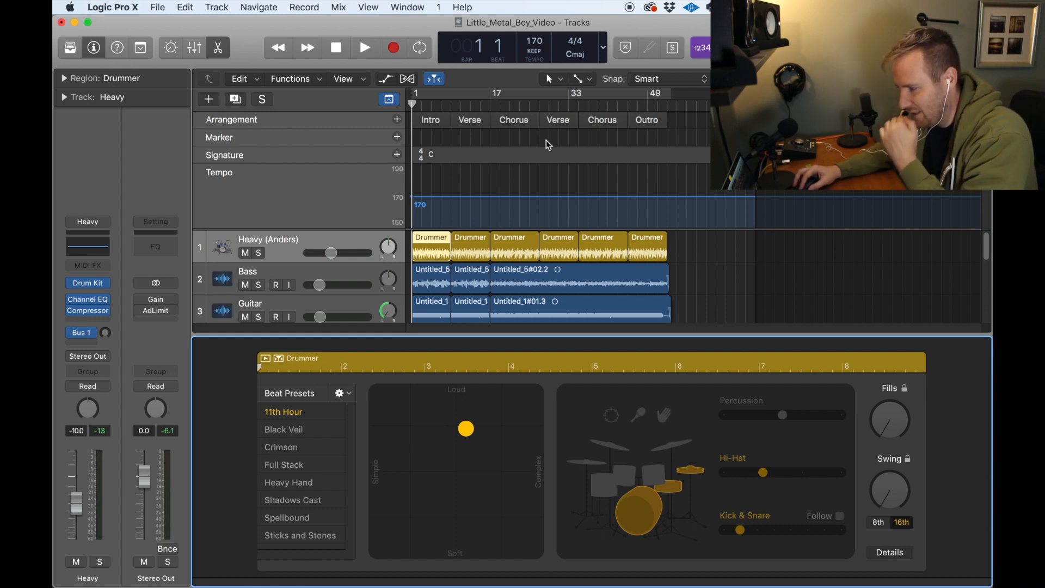
# Step: Set the cycle range over the Intro and compare its playback with the drum track muted and unmuted
pyautogui.moveTo(674, 99); pyautogui.dragTo(450, 134)
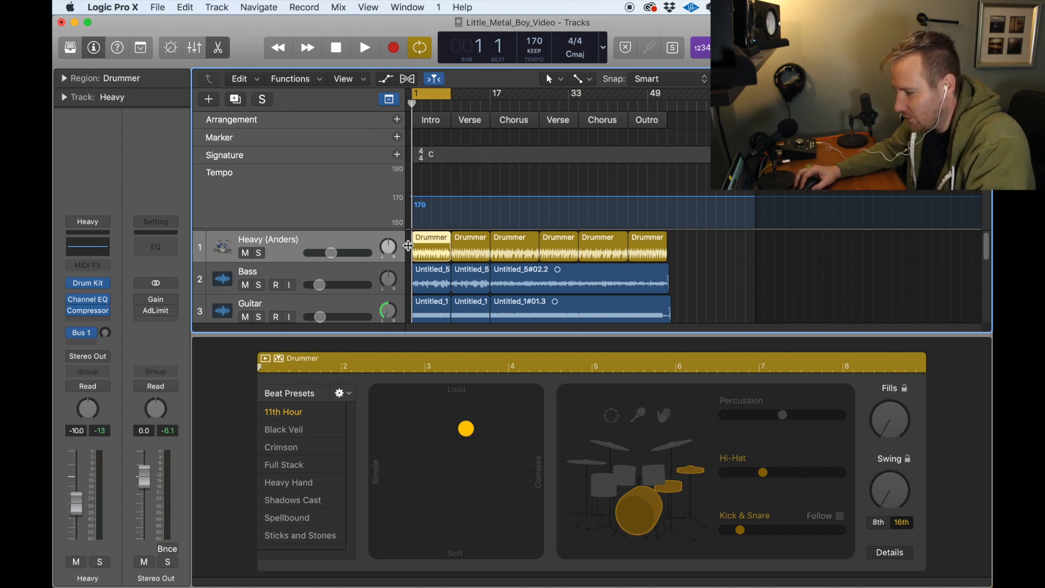
pyautogui.click(245, 253)
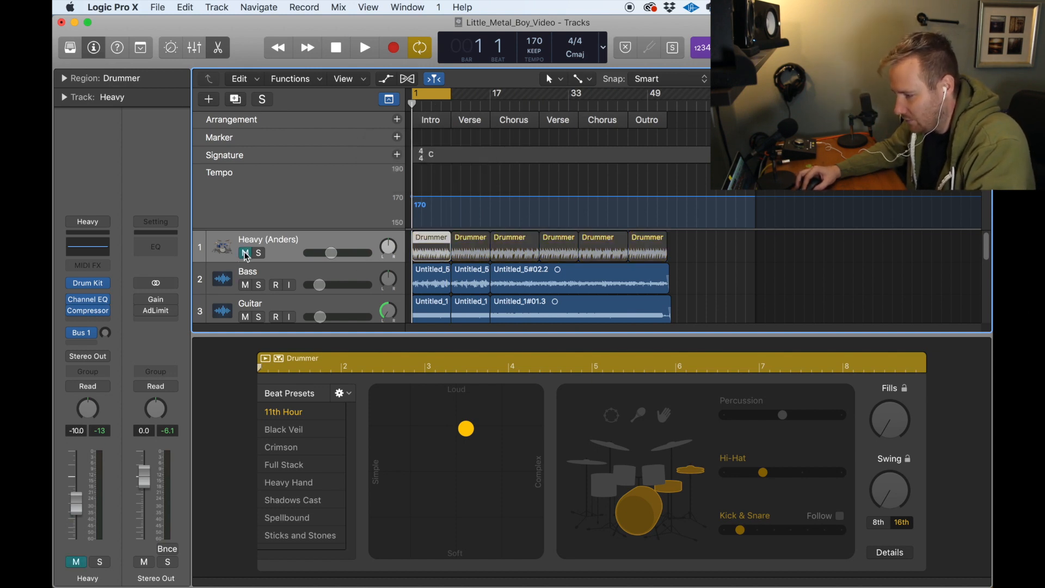
pyautogui.press('space')
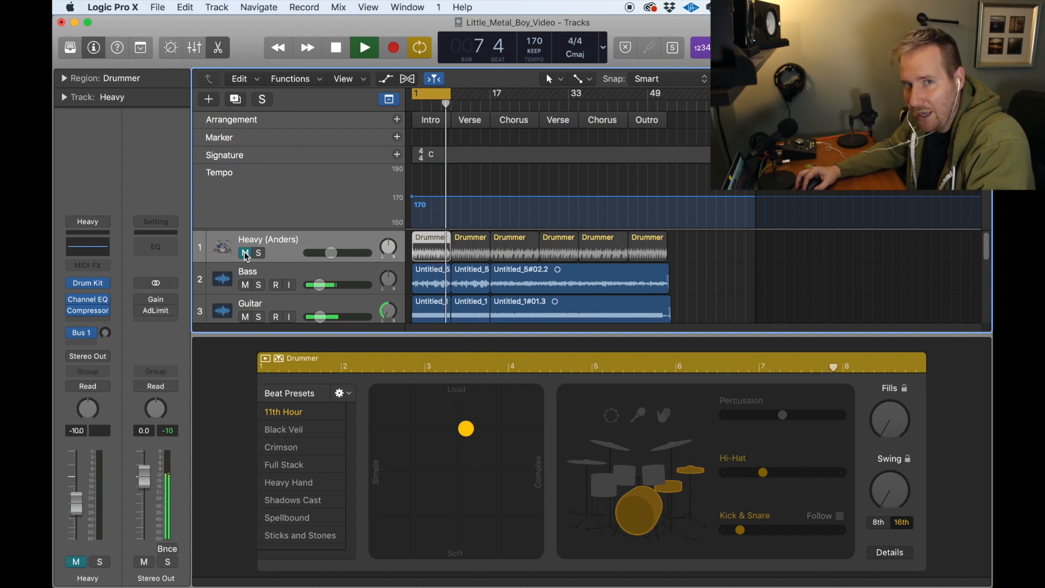
pyautogui.click(245, 253)
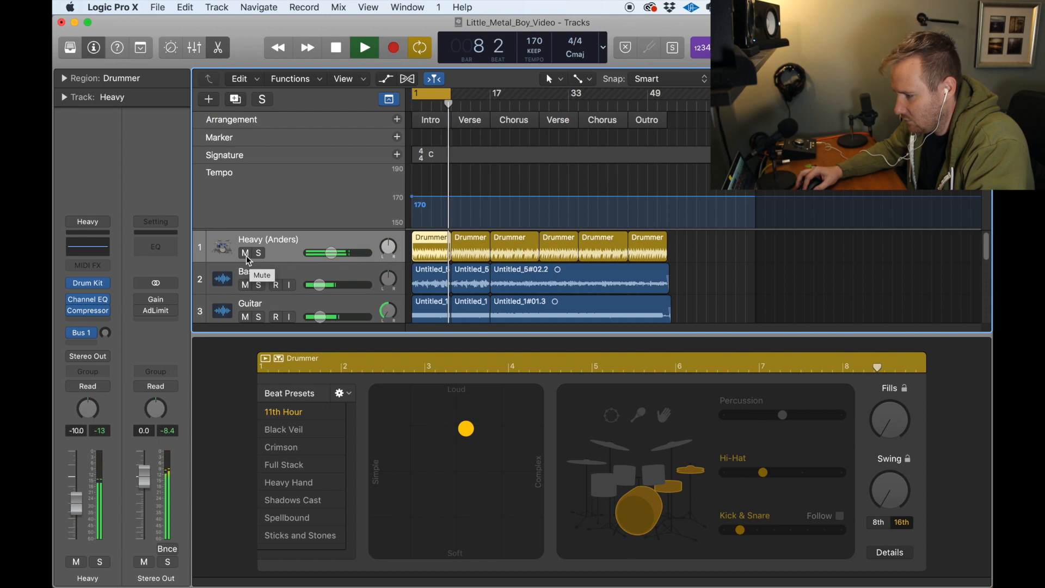
pyautogui.press('space')
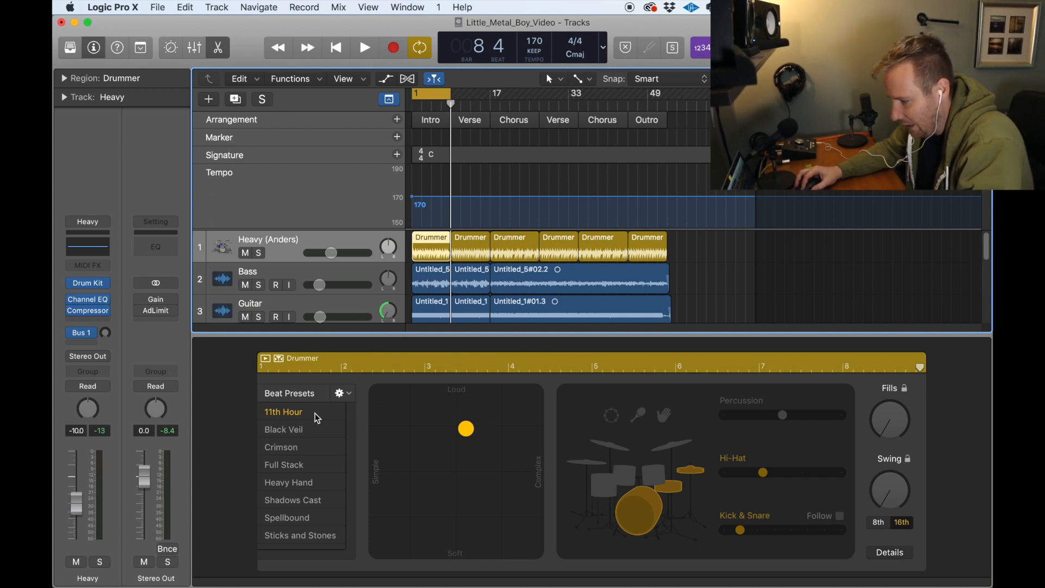
# Step: Play the looped Intro from bar 1 and audition the Black Veil, Crimson, Full Stack and Heavy Hand beat presets, ending on Shadows Cast
pyautogui.moveTo(450, 104); pyautogui.dragTo(410, 106)
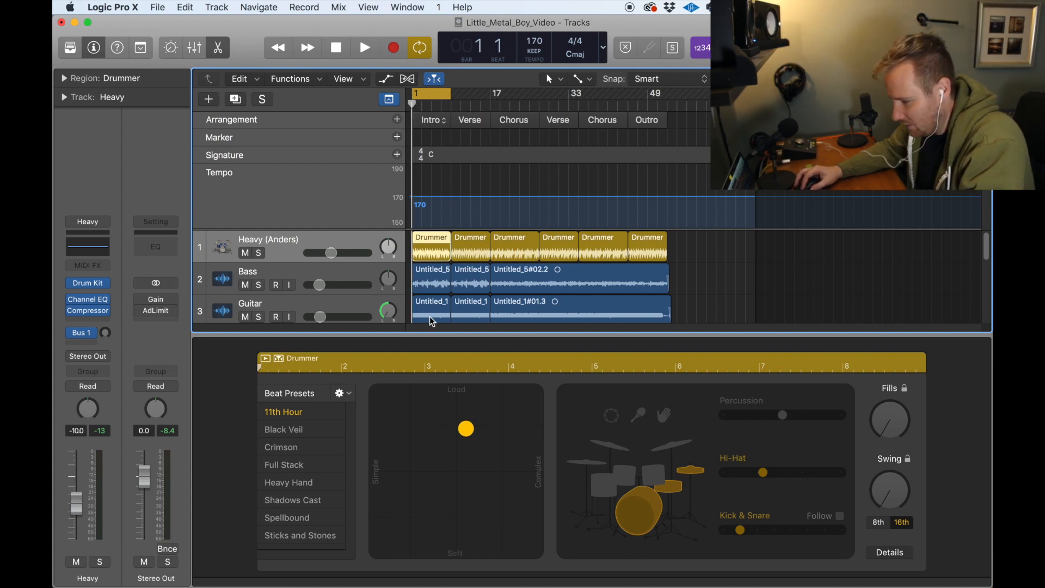
pyautogui.click(312, 431)
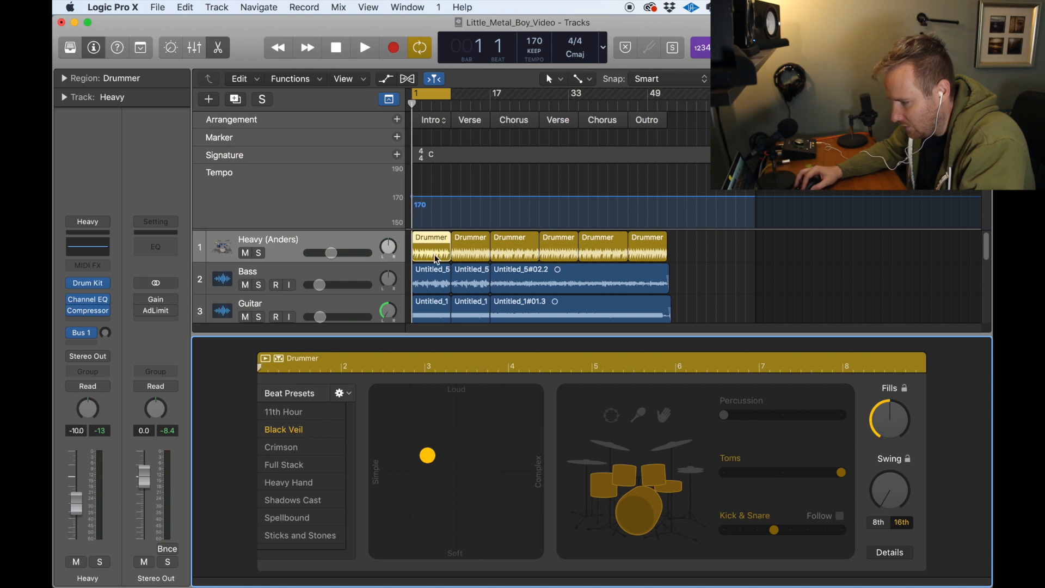
pyautogui.moveTo(943, 79); pyautogui.dragTo(954, 79)
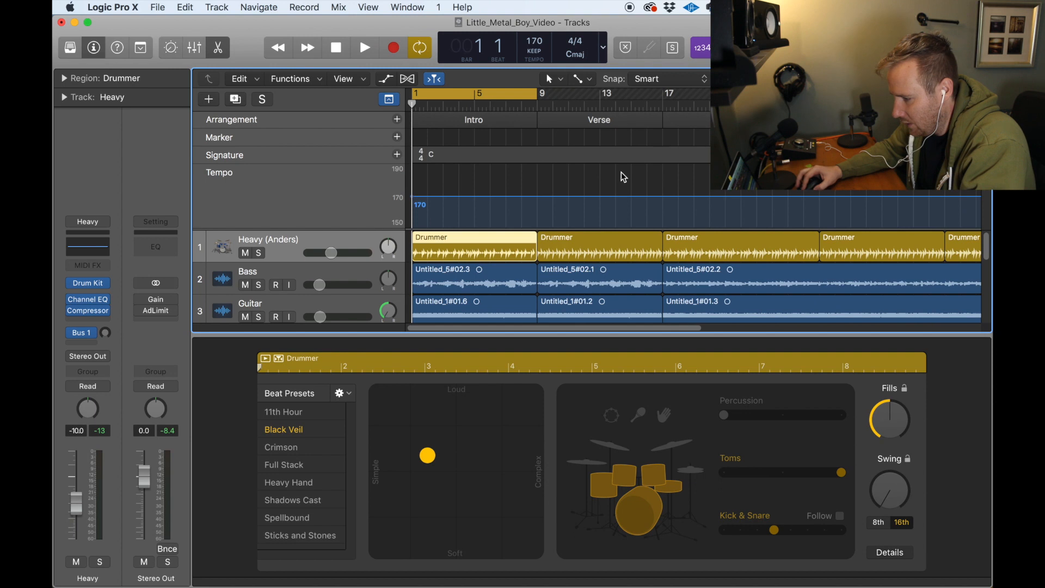
pyautogui.press('space')
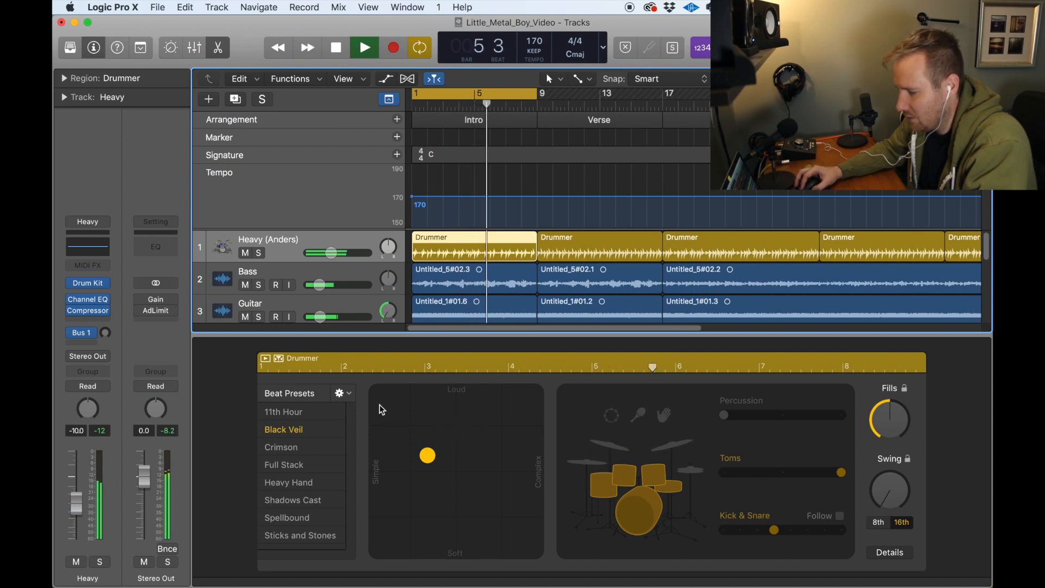
pyautogui.click(281, 447)
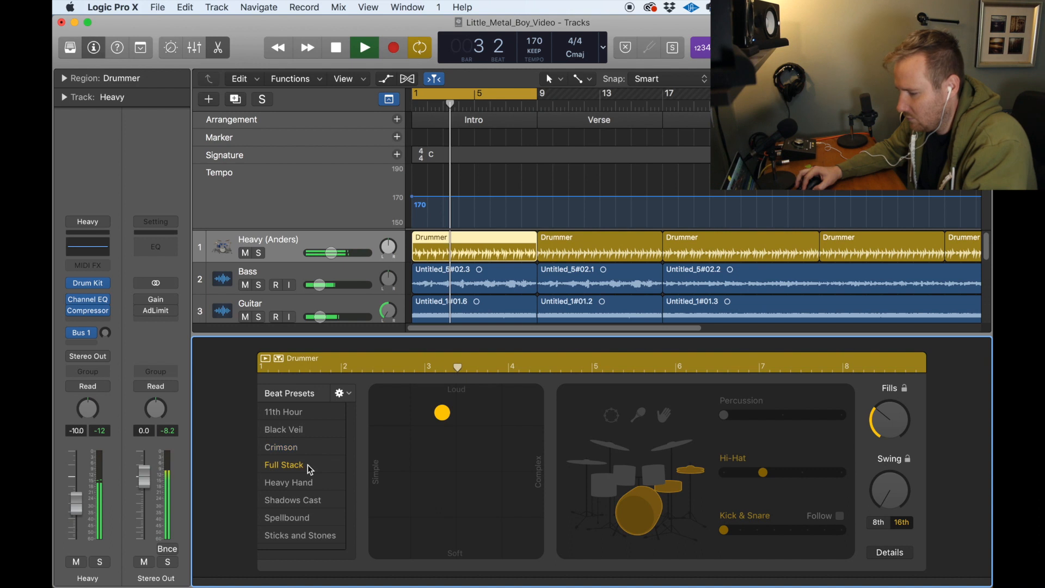
pyautogui.click(283, 465)
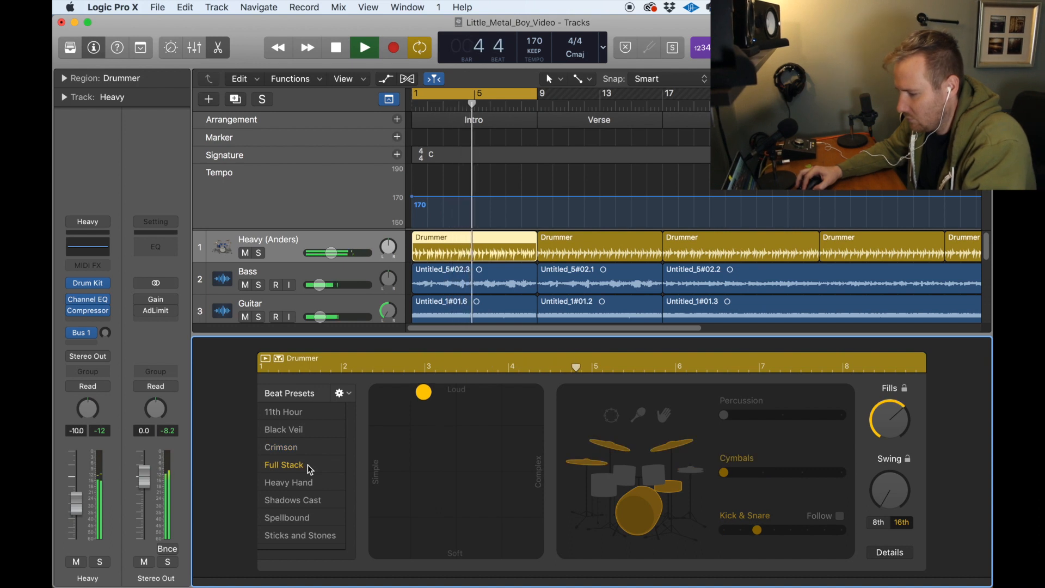
pyautogui.click(313, 483)
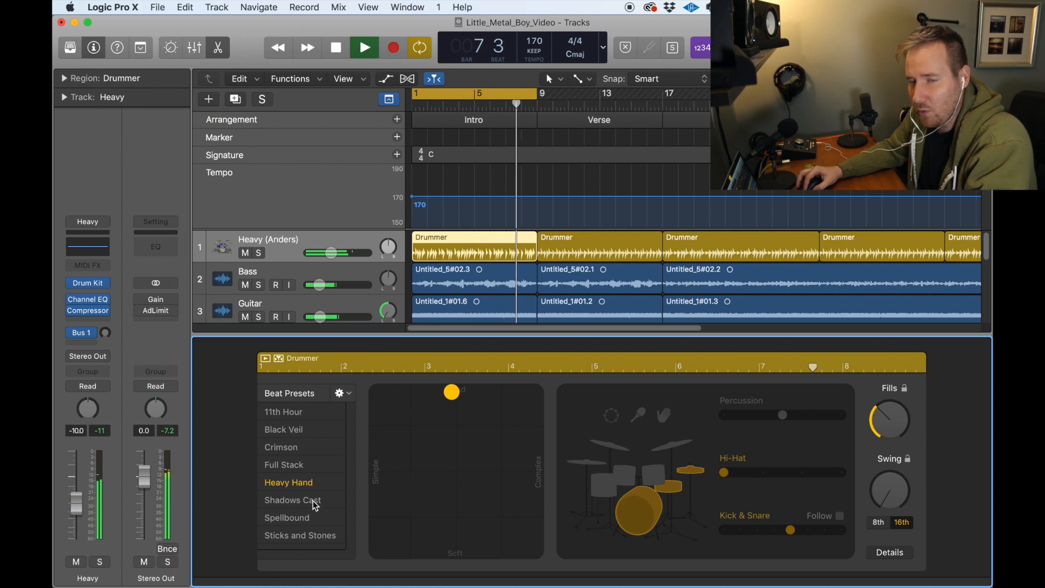
pyautogui.click(315, 501)
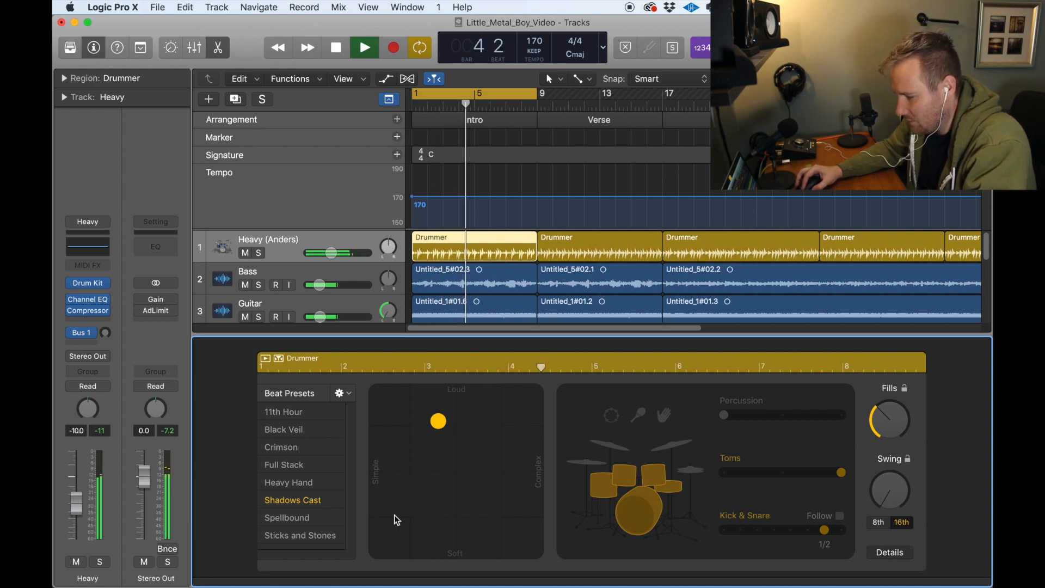
# Step: Audition the Intro beat at the Soft, Complex, Simple and Loud extremes of the XY pad, ending in the loudest, most complex corner
pyautogui.click(378, 479)
pyautogui.click(454, 391)
pyautogui.click(543, 489)
pyautogui.click(460, 550)
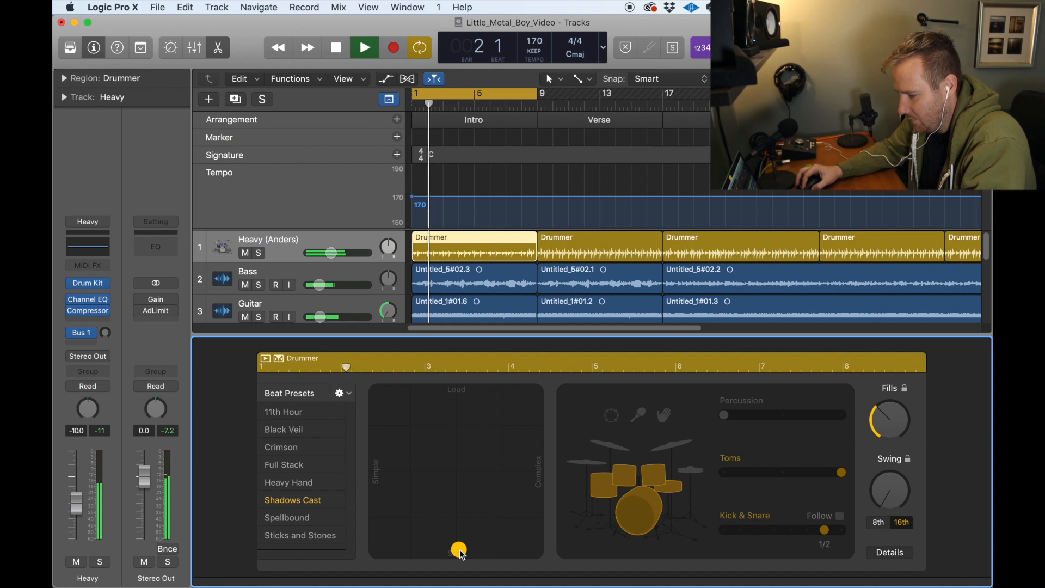
pyautogui.click(460, 551)
pyautogui.moveTo(461, 554); pyautogui.dragTo(456, 551)
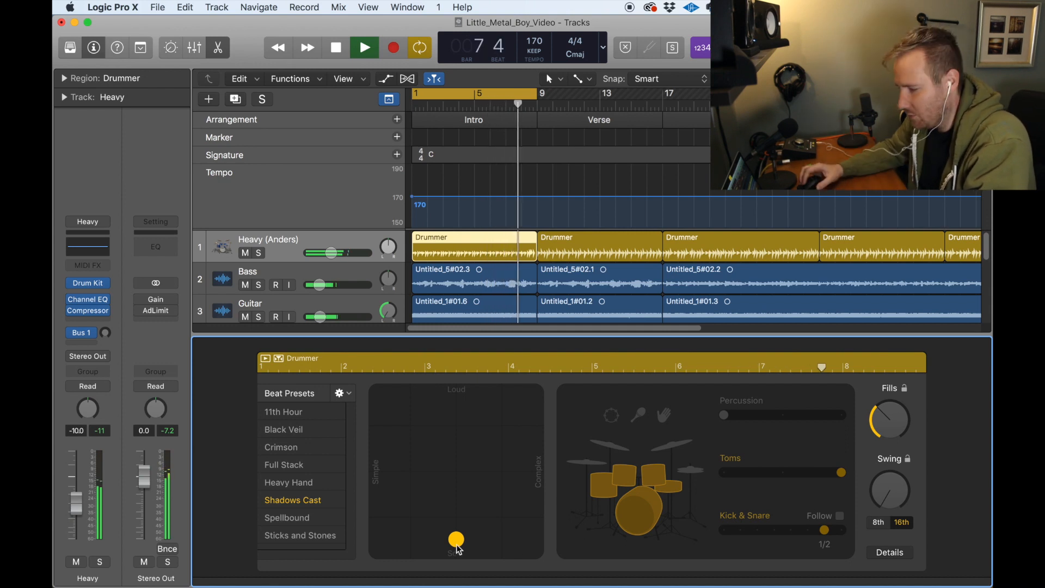
pyautogui.moveTo(458, 549); pyautogui.dragTo(526, 468)
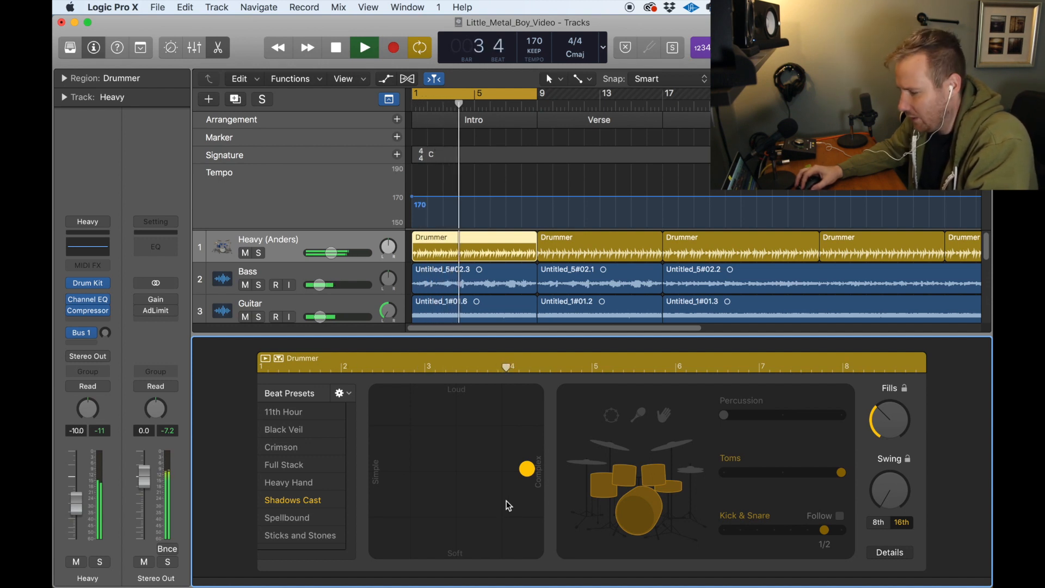
pyautogui.moveTo(526, 468); pyautogui.dragTo(439, 478)
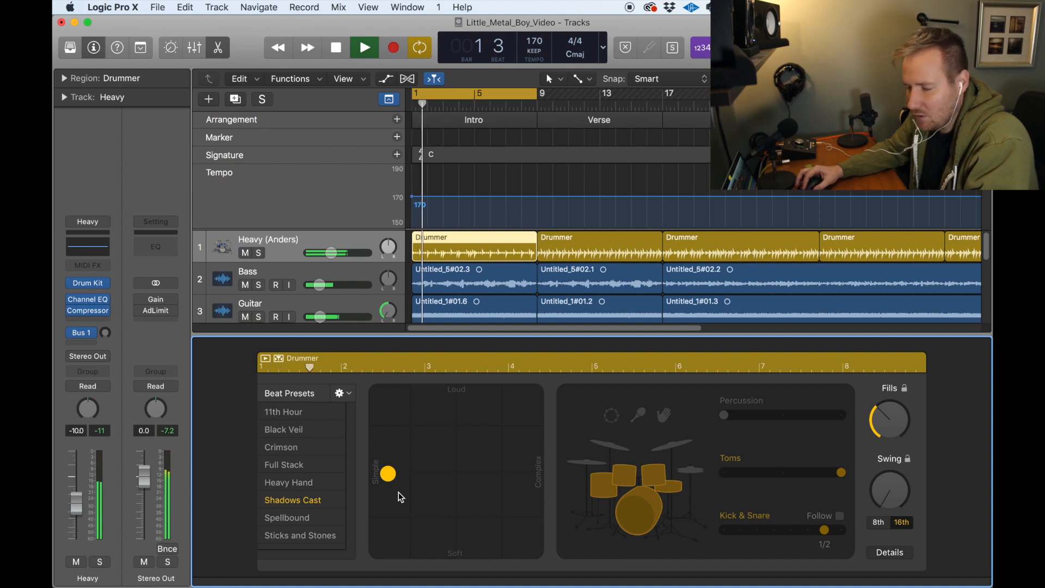
pyautogui.moveTo(399, 489); pyautogui.dragTo(456, 403)
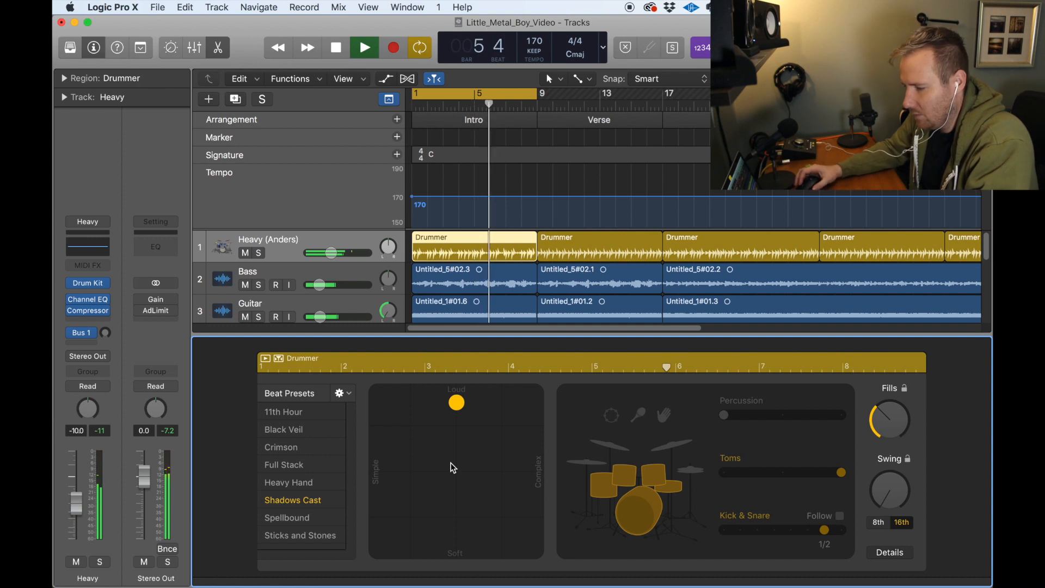
pyautogui.click(457, 410)
pyautogui.moveTo(459, 417); pyautogui.dragTo(459, 470)
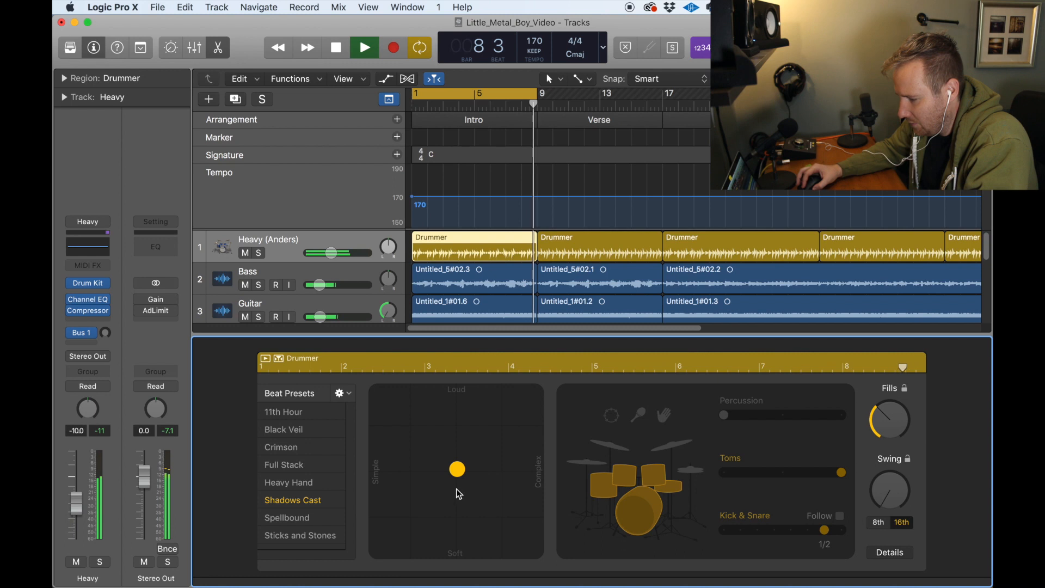
pyautogui.moveTo(457, 469); pyautogui.dragTo(536, 391)
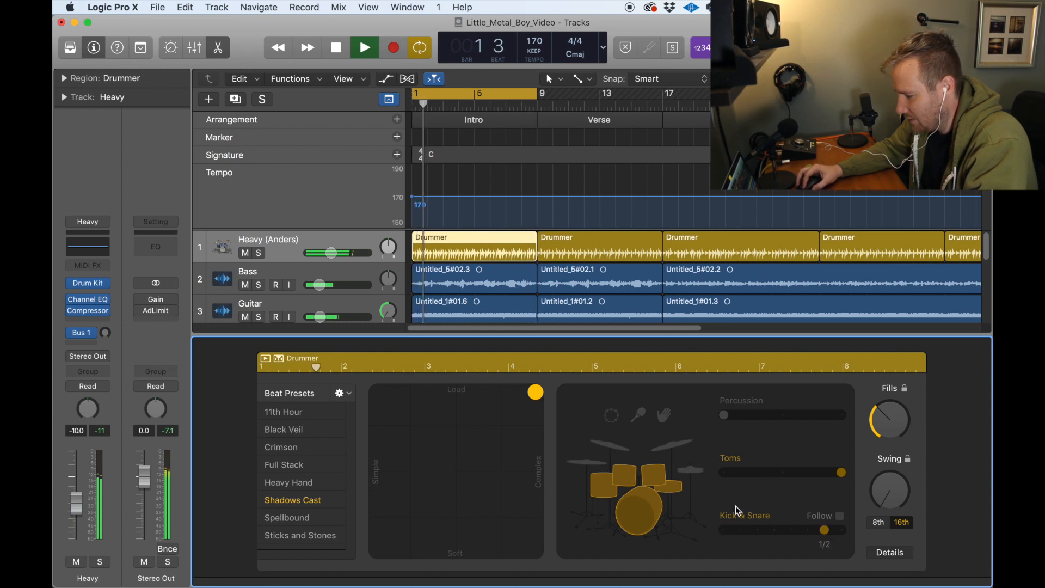
# Step: Audition the tambourine, shaker and handclaps on the Intro beat, with the handclaps set to percussion pattern 2
pyautogui.click(612, 416)
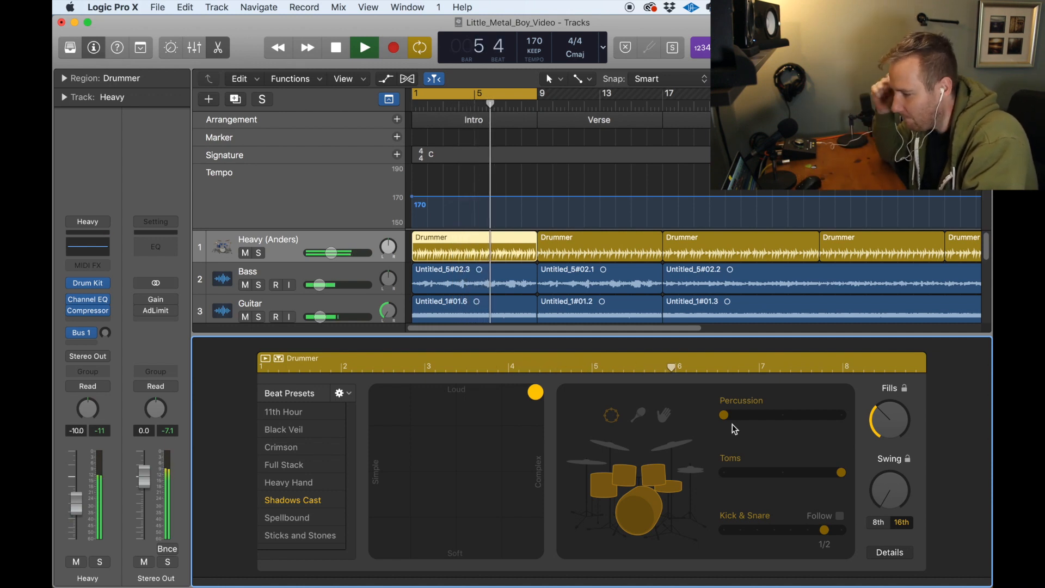
pyautogui.click(640, 415)
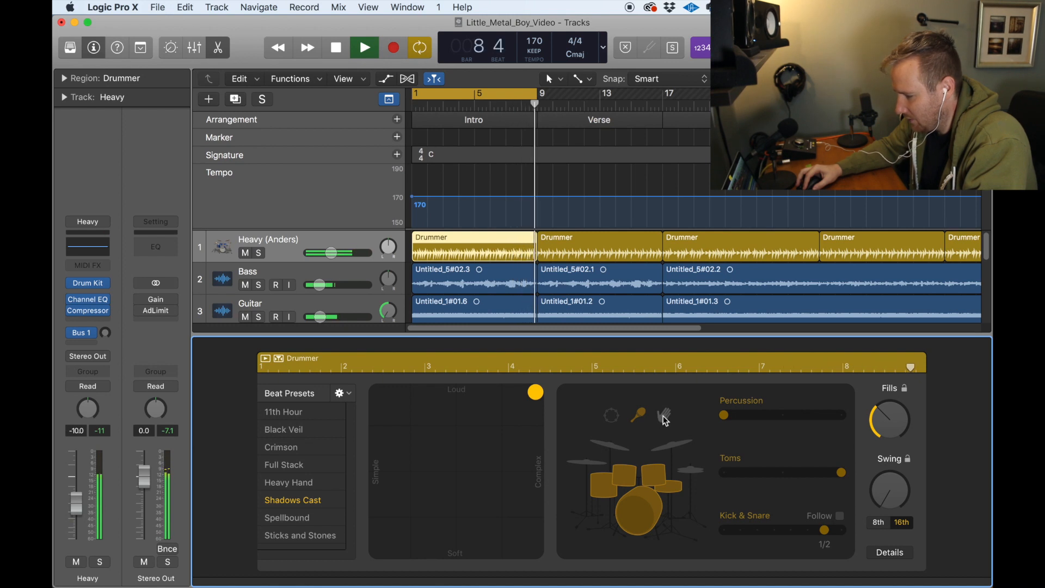
pyautogui.click(664, 419)
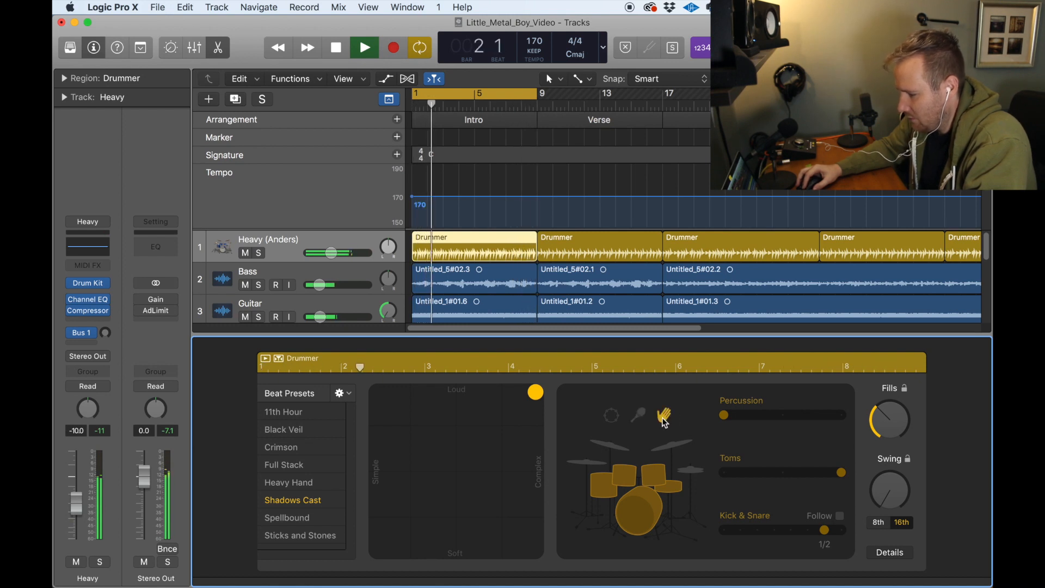
pyautogui.moveTo(755, 415); pyautogui.dragTo(778, 416)
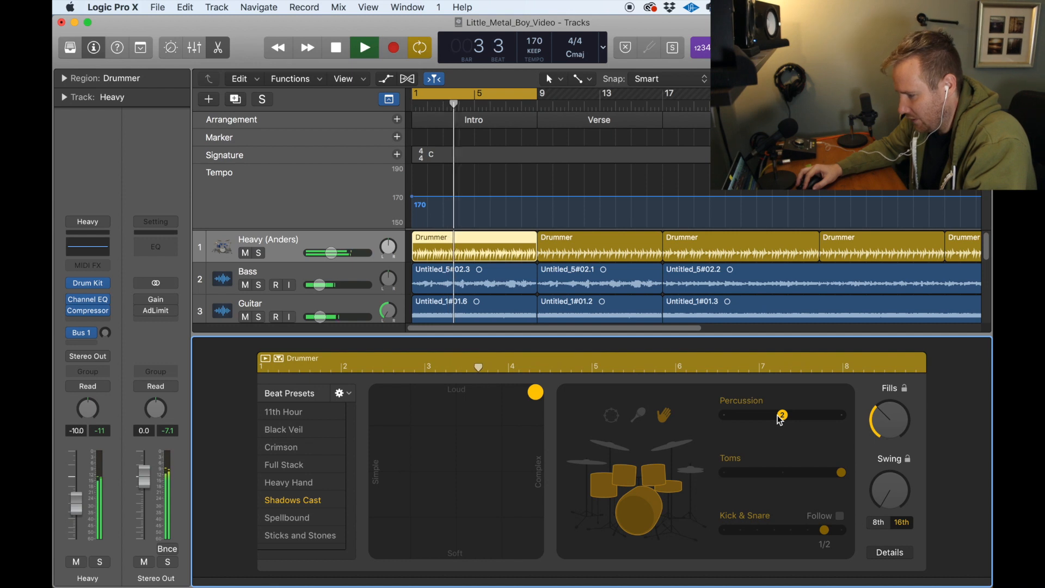
# Step: Try the tambourine at percussion pattern 3, return it to the lowest pattern and turn the percussion off
pyautogui.click(610, 420)
pyautogui.click(782, 416)
pyautogui.moveTo(782, 416); pyautogui.dragTo(843, 418)
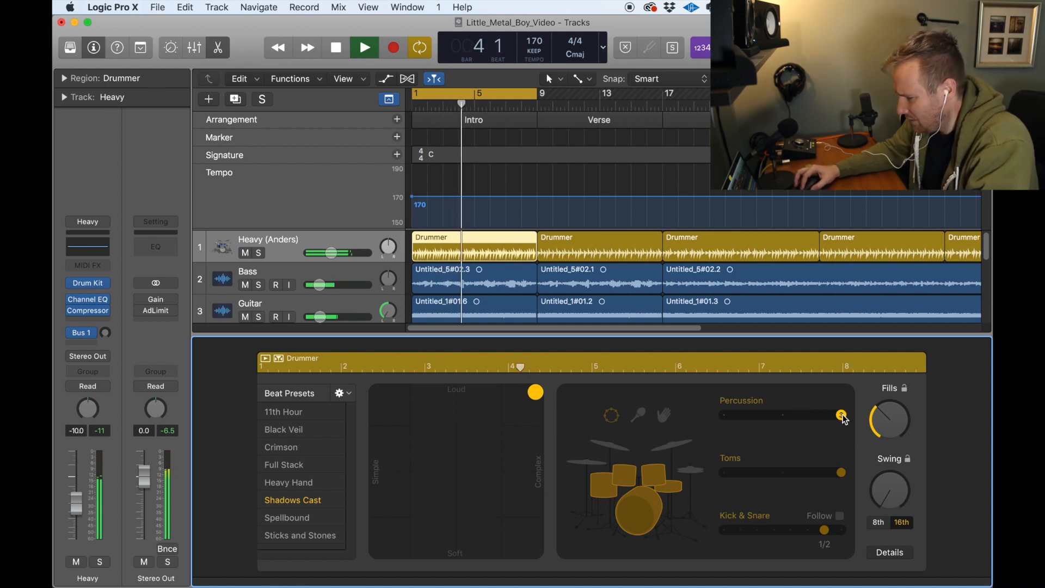
pyautogui.click(729, 417)
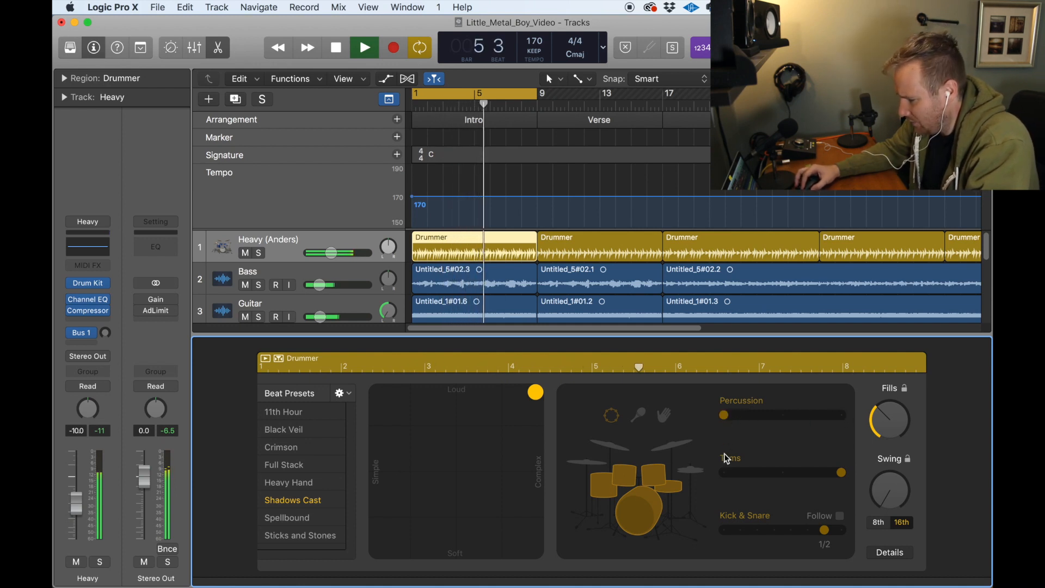
pyautogui.click(612, 418)
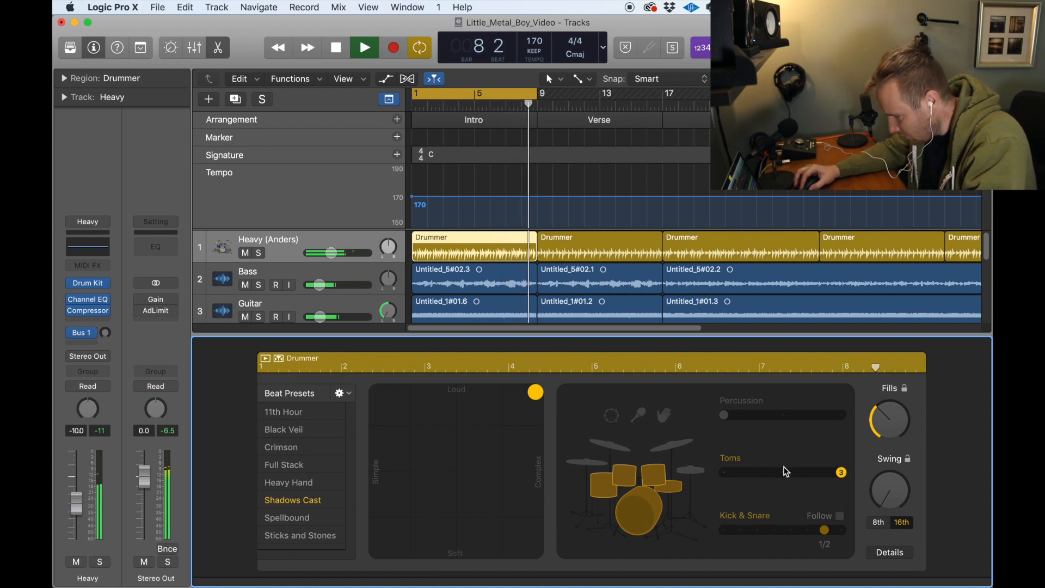
# Step: Turn off the toms, enable the hi-hat and set its pattern to 1
pyautogui.click(660, 477)
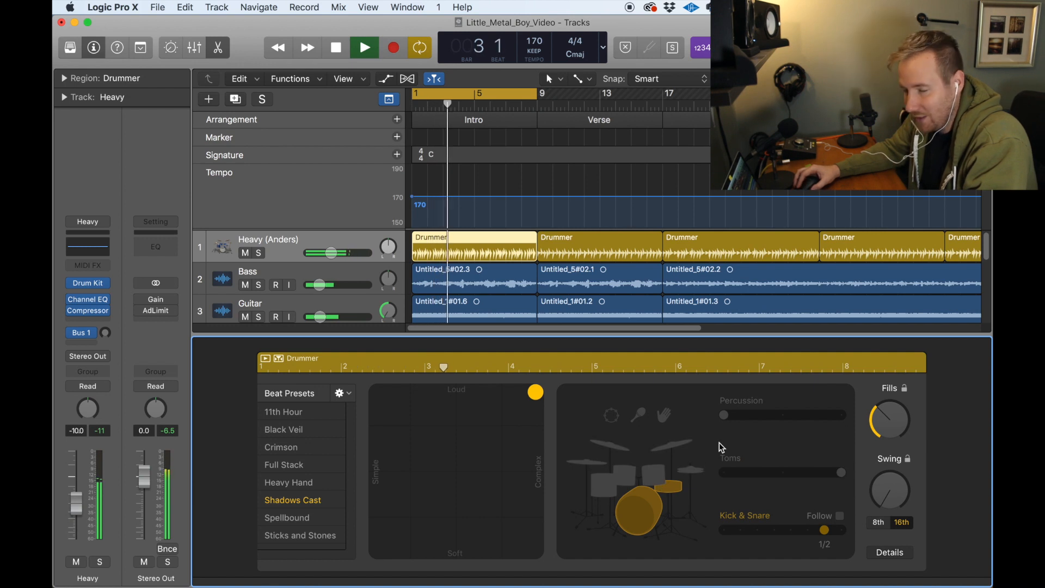
pyautogui.click(690, 472)
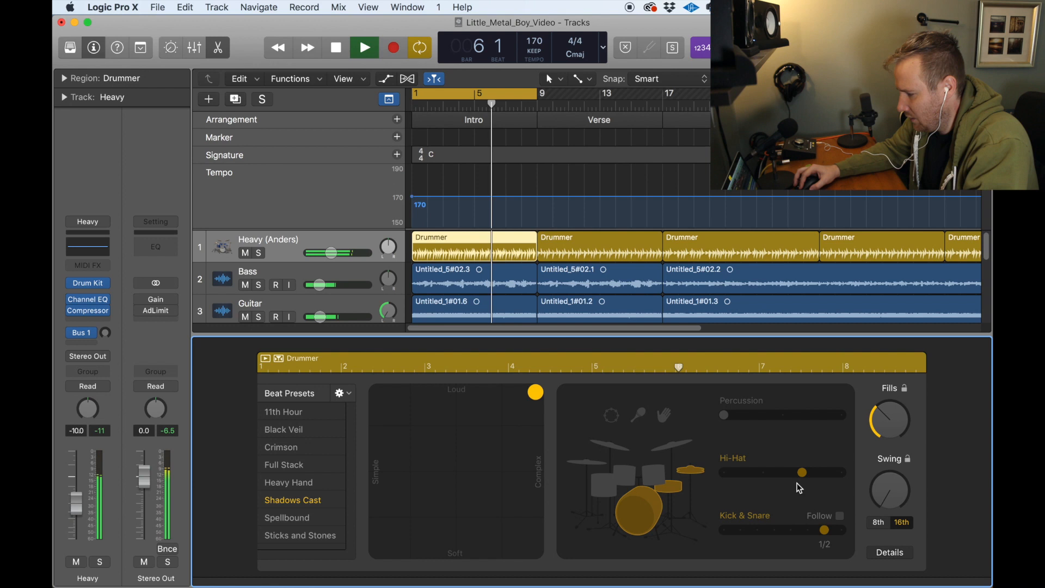
pyautogui.click(740, 474)
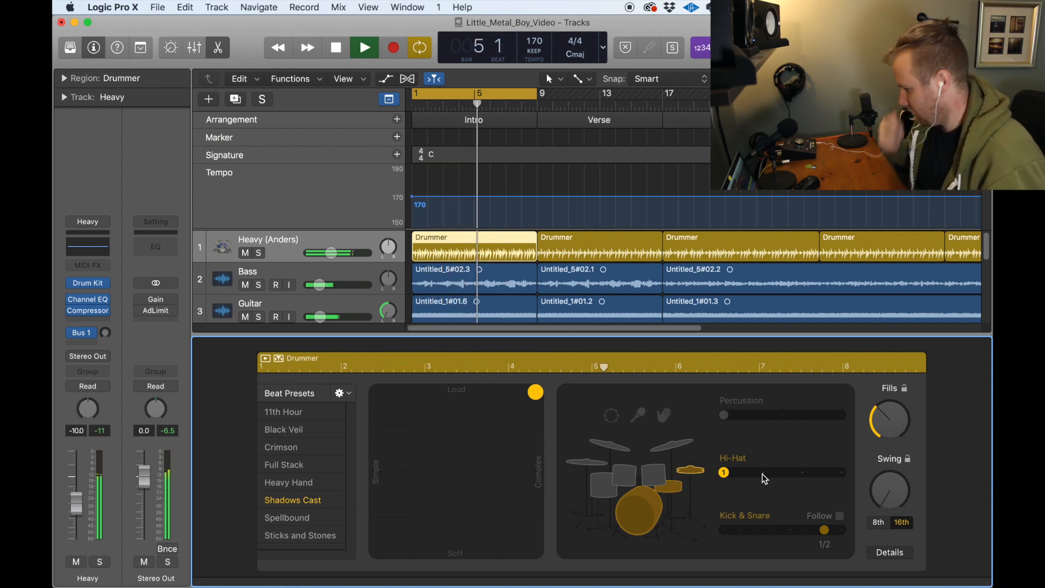
# Step: Audition hi-hat patterns 2 and 3 on the Intro beat, ending on the highest hi-hat pattern
pyautogui.click(762, 472)
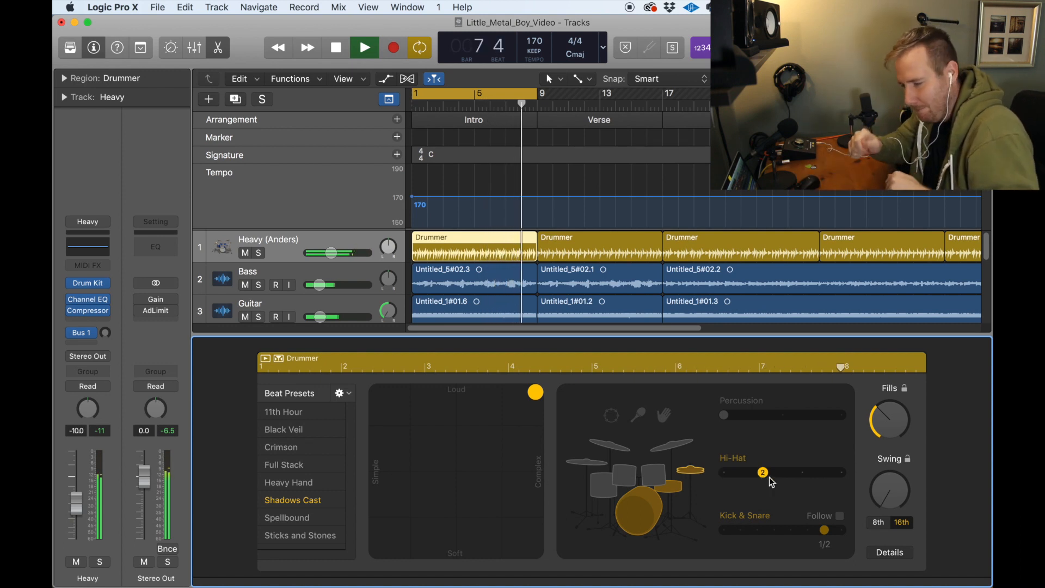
pyautogui.click(808, 472)
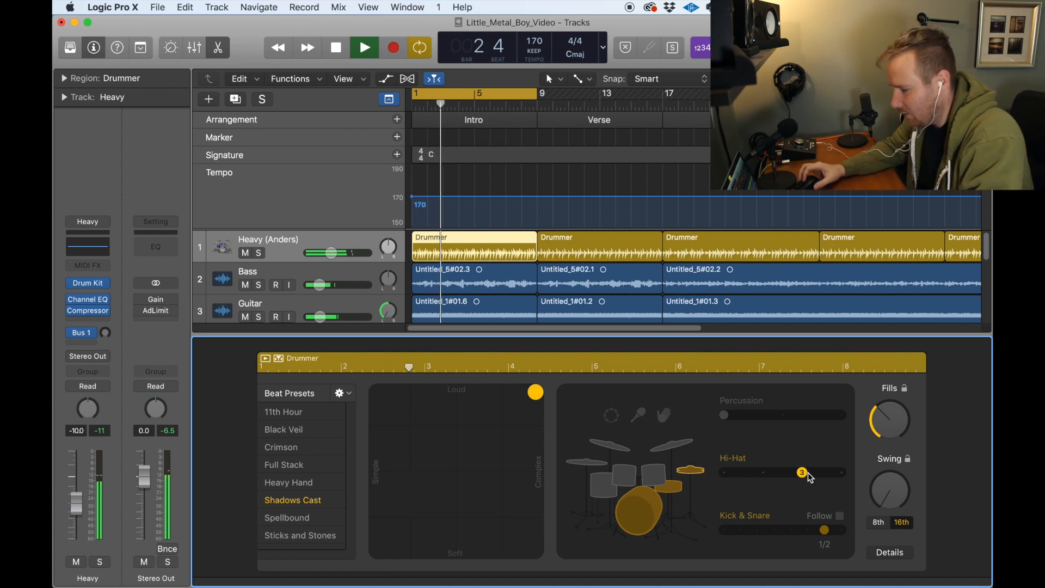
pyautogui.click(843, 473)
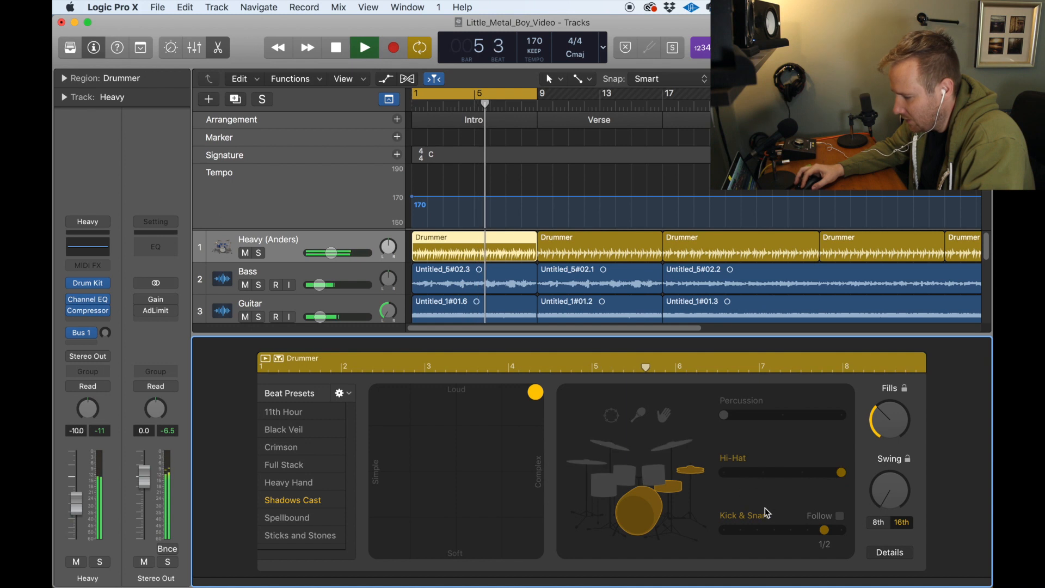
# Step: Swap the hi-hat for the cymbals, step through patterns 2, 3 and the highest one, and return to the lowest cymbal pattern
pyautogui.click(678, 442)
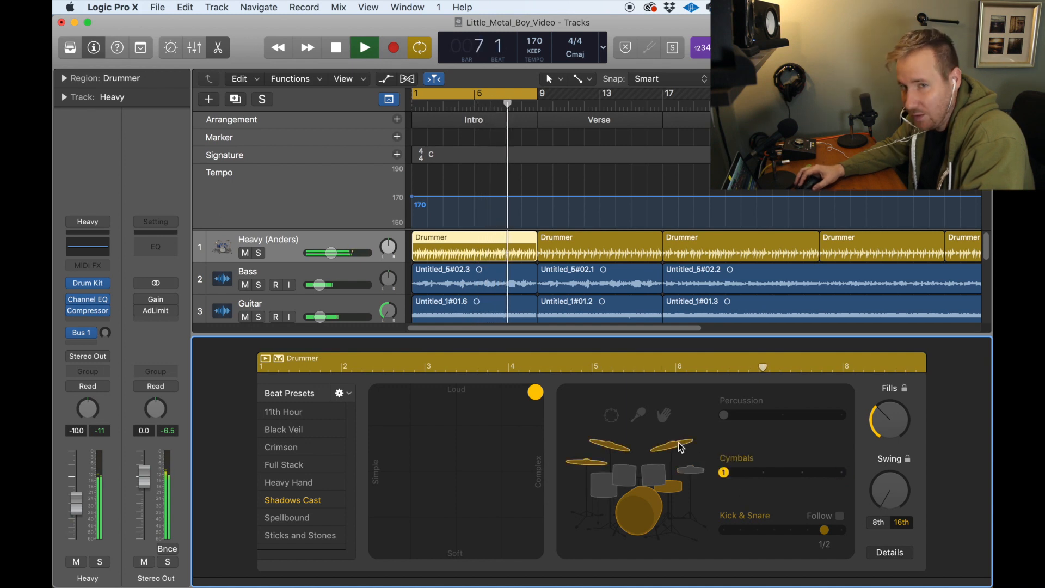
pyautogui.click(775, 475)
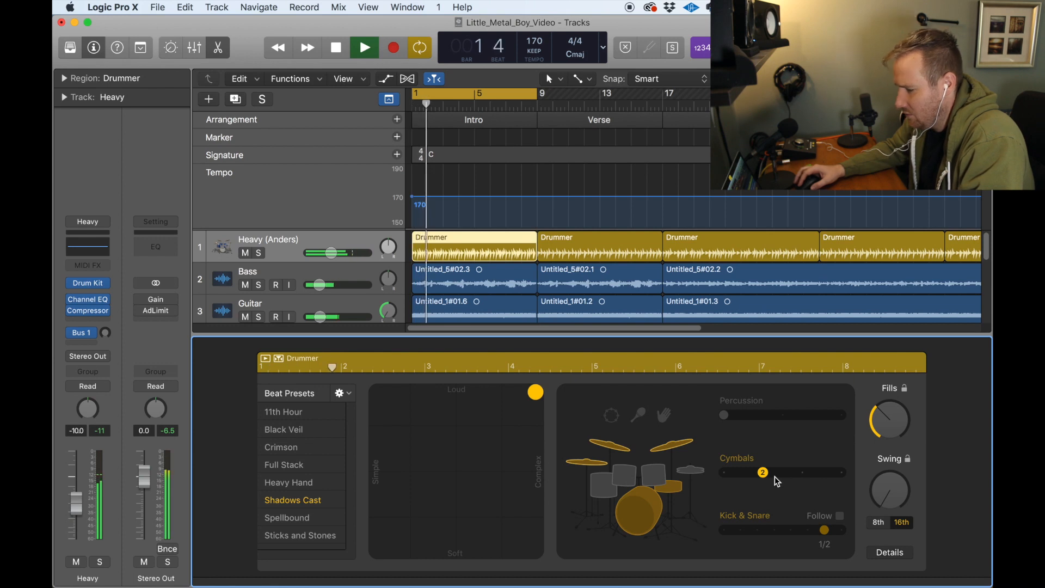
pyautogui.click(800, 473)
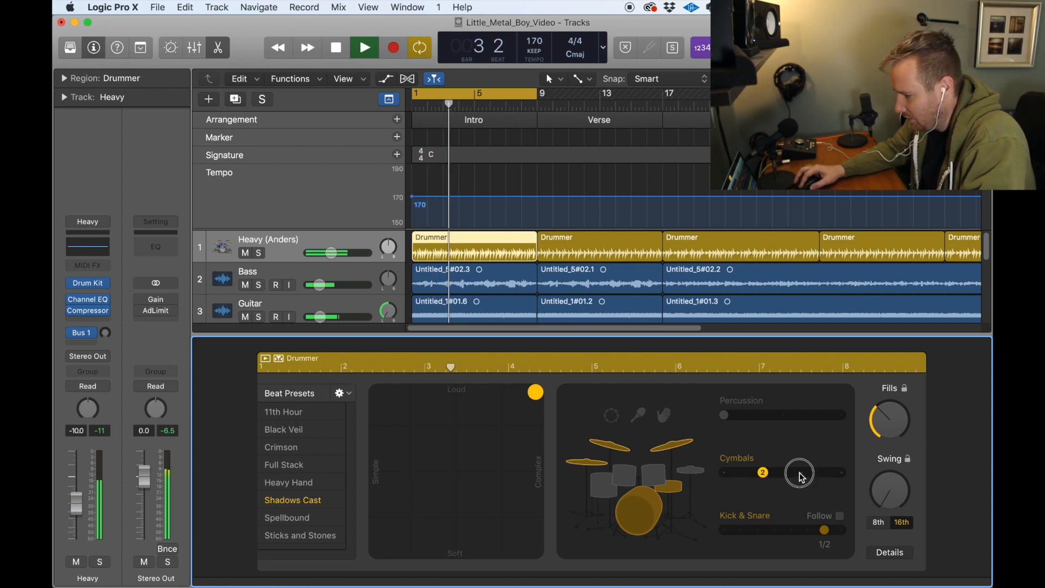
pyautogui.click(842, 475)
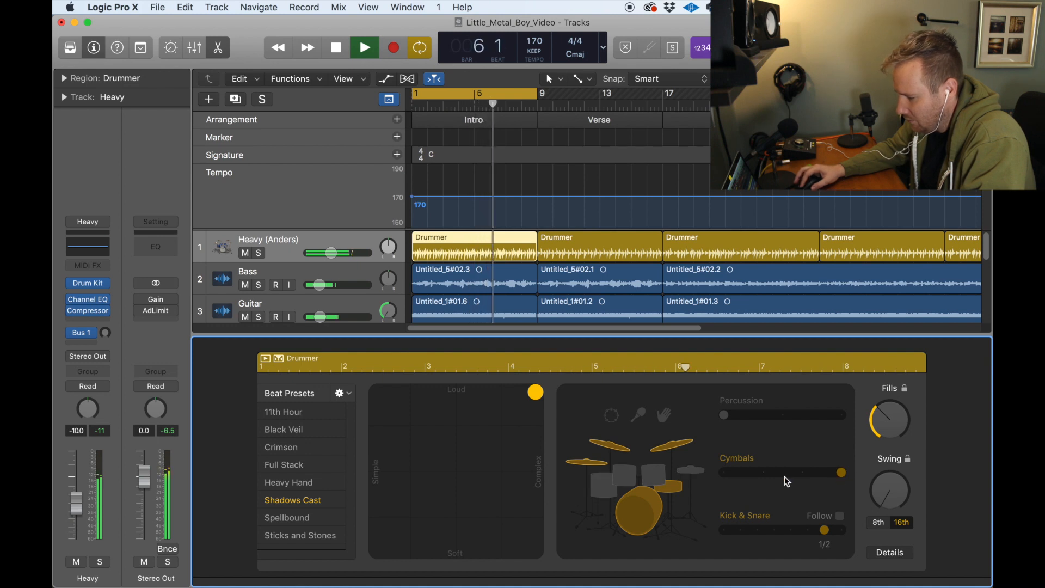
pyautogui.click(728, 472)
# Step: Audition kick and snare patterns 1 and 2, try having them follow the Bass and Guitar tracks, and turn Follow off
pyautogui.click(725, 530)
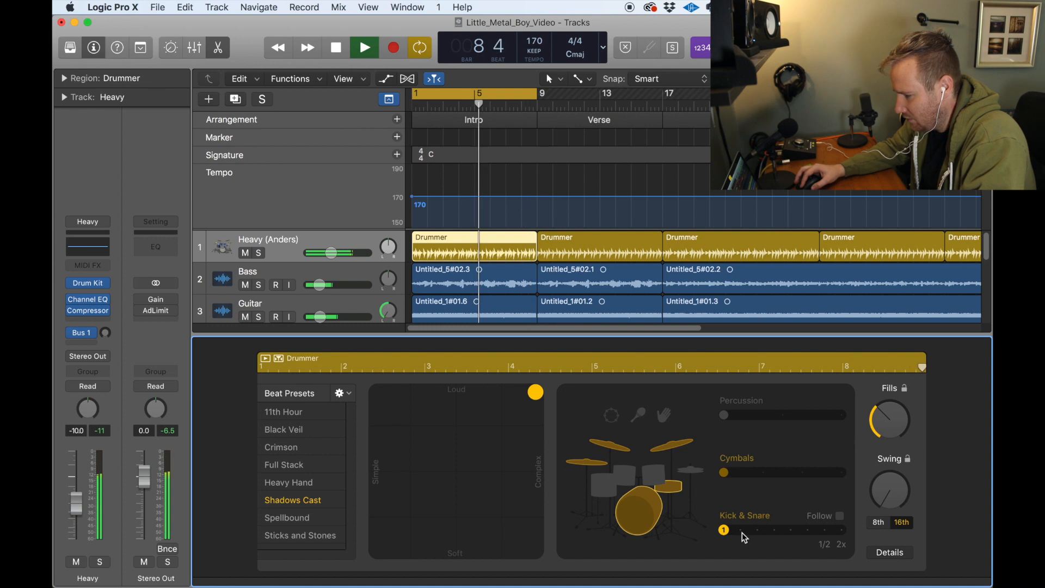
pyautogui.click(741, 531)
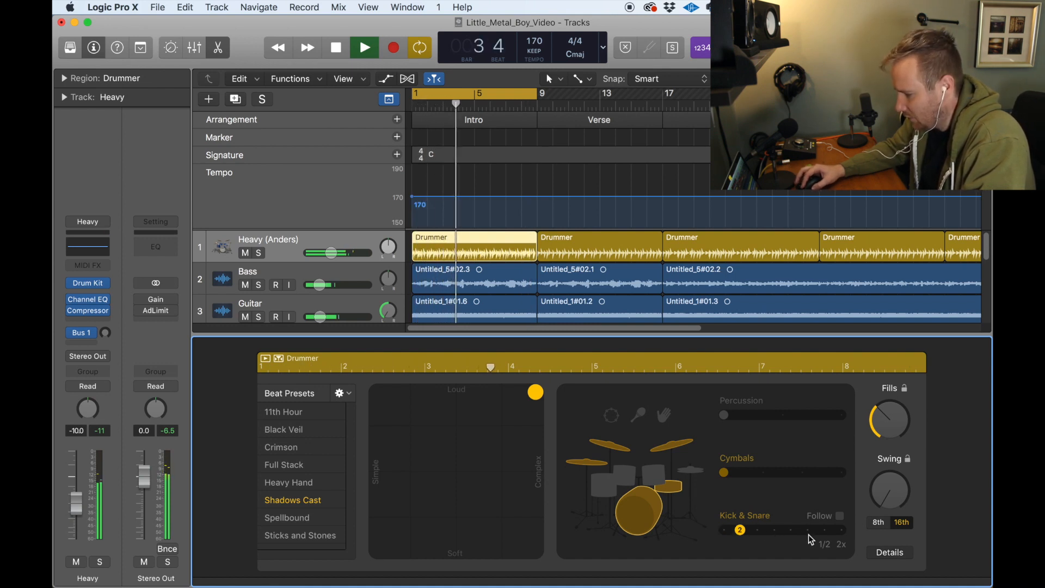
pyautogui.click(840, 517)
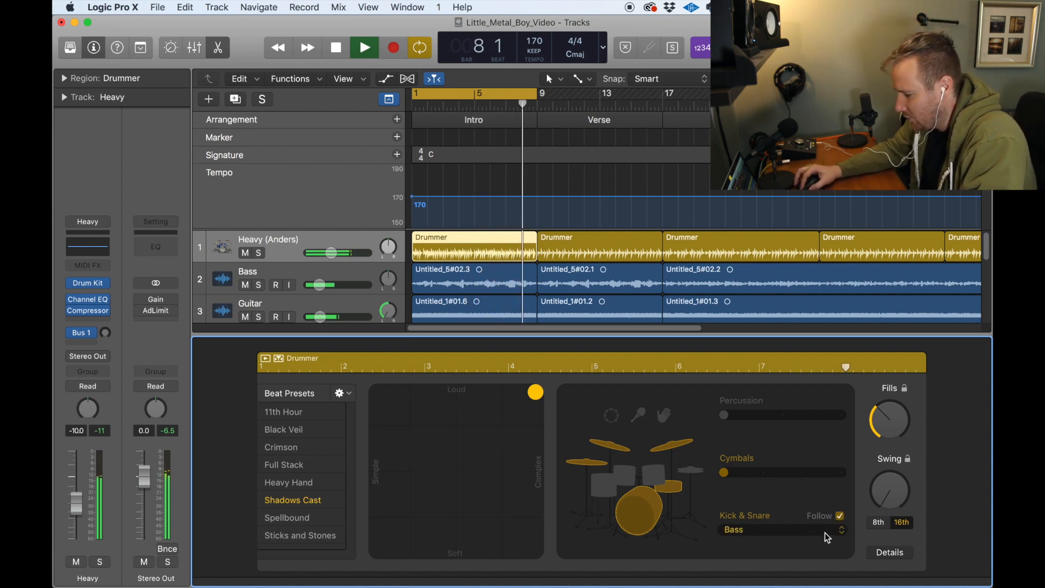
pyautogui.click(824, 532)
pyautogui.click(806, 544)
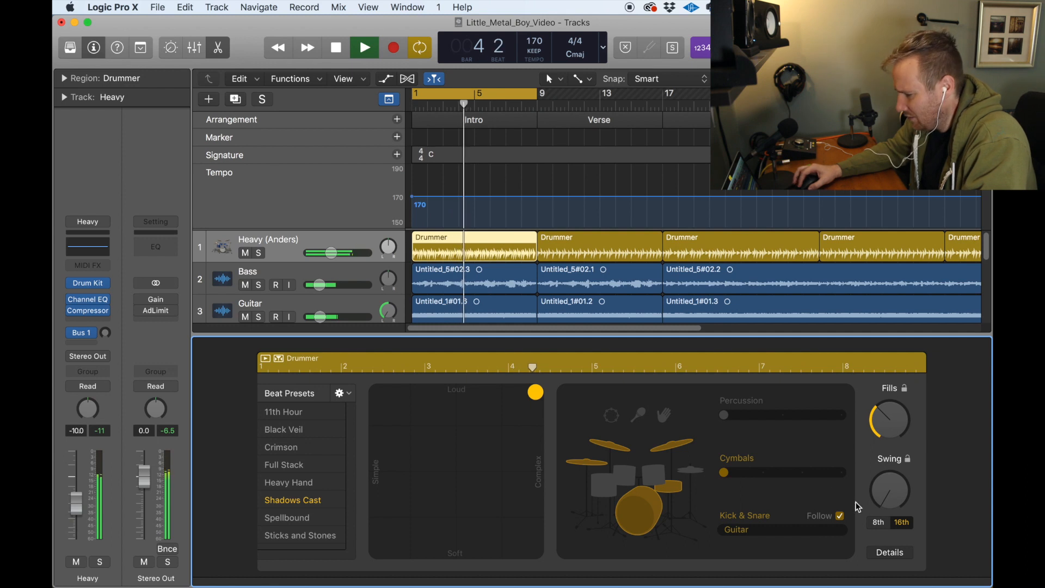
pyautogui.click(840, 516)
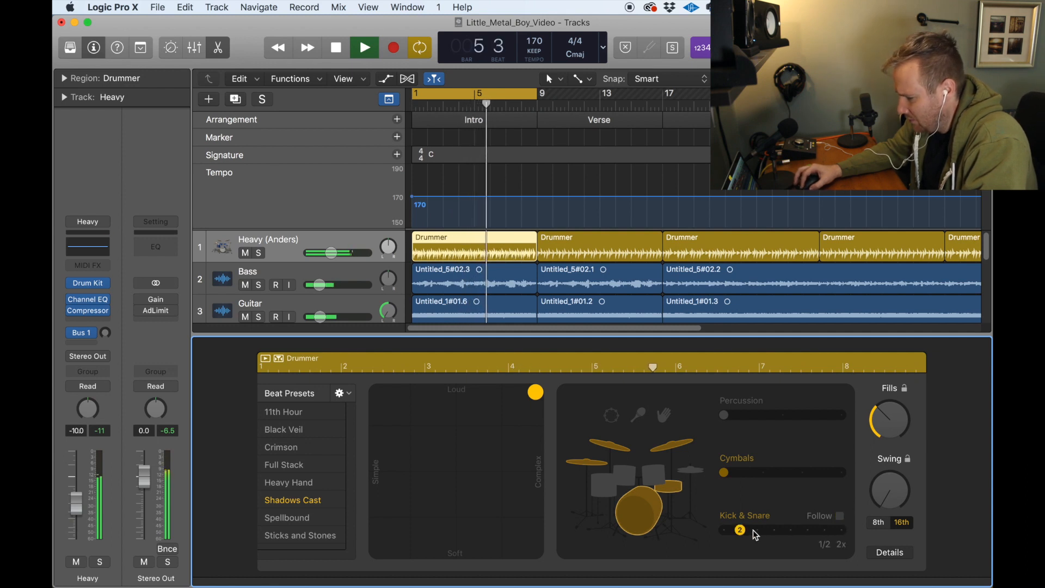
# Step: Compare the half-time kick and snare pattern 7 with the double-time pattern 8, ending on pattern 7
pyautogui.click(827, 533)
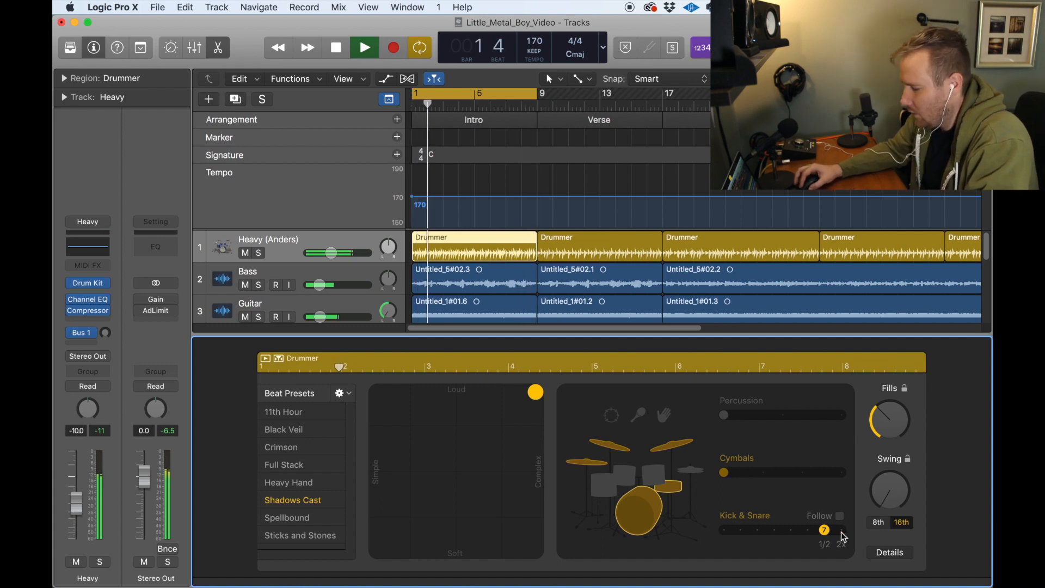
pyautogui.click(842, 532)
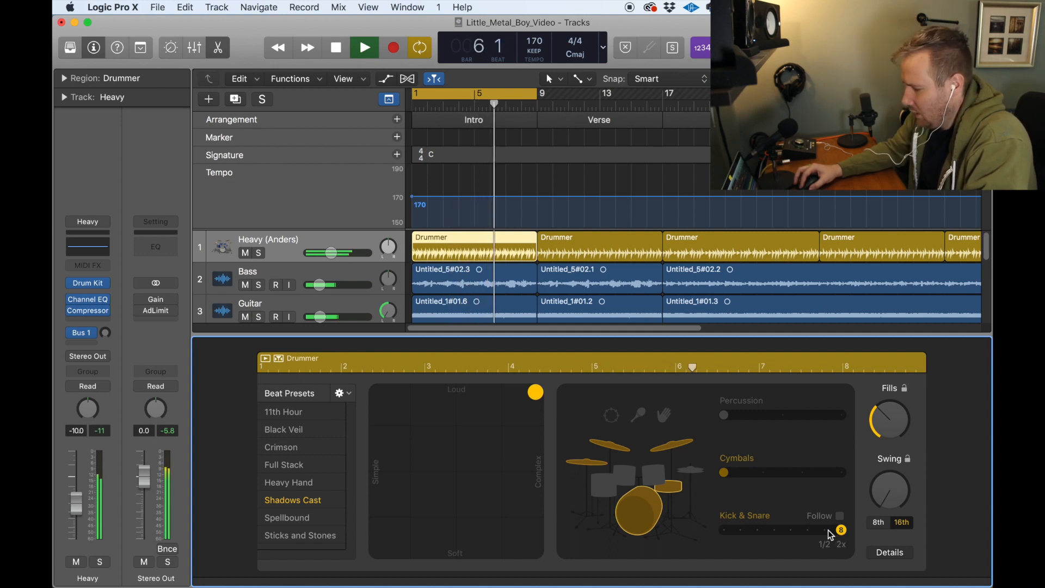
pyautogui.click(826, 531)
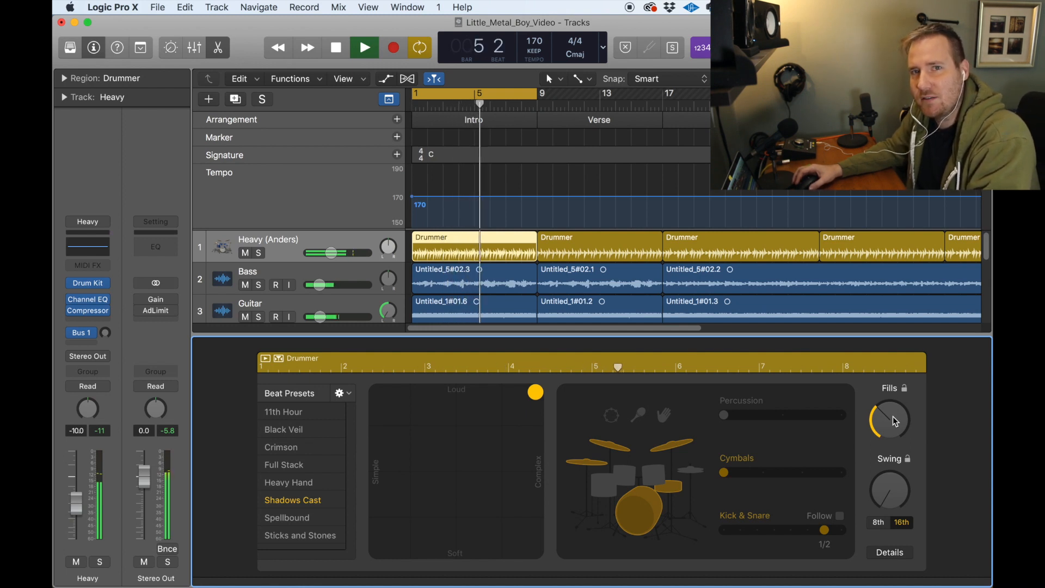
# Step: Try the fills at maximum, lower them to near minimum, and replace the cymbals with the toms
pyautogui.moveTo(892, 417); pyautogui.dragTo(890, 430)
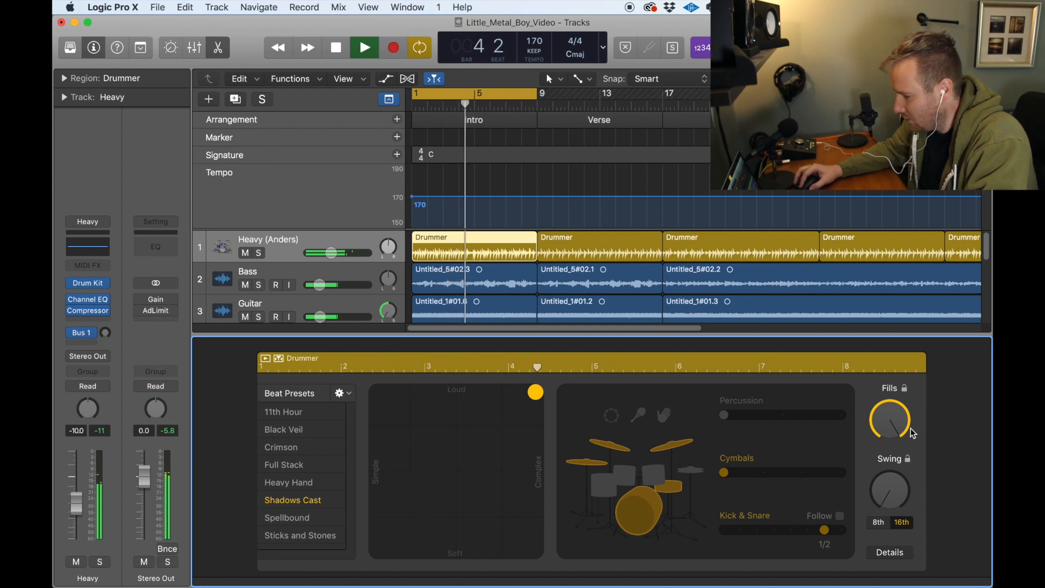
pyautogui.moveTo(898, 424); pyautogui.dragTo(889, 556)
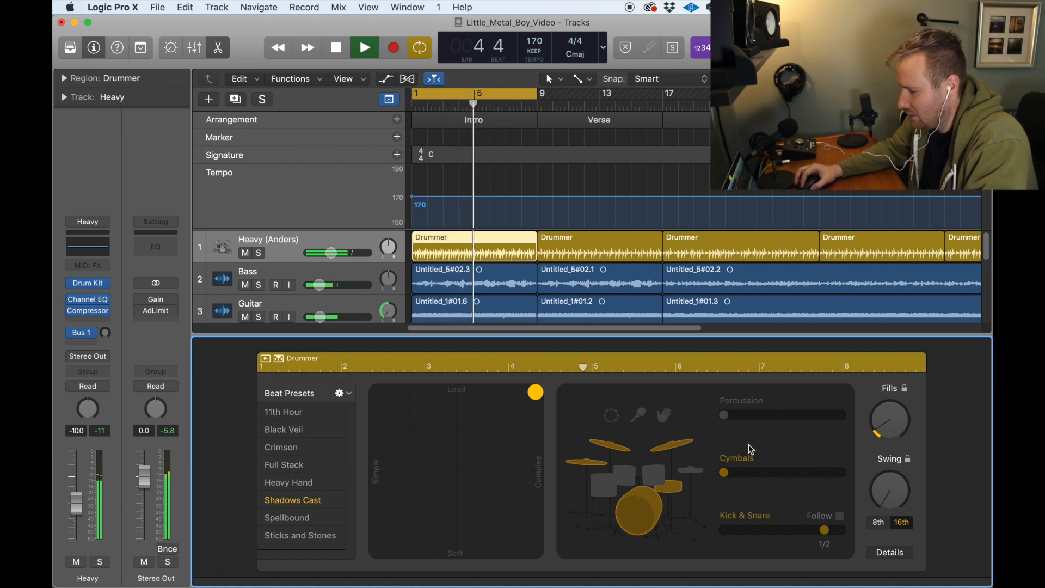
pyautogui.click(677, 446)
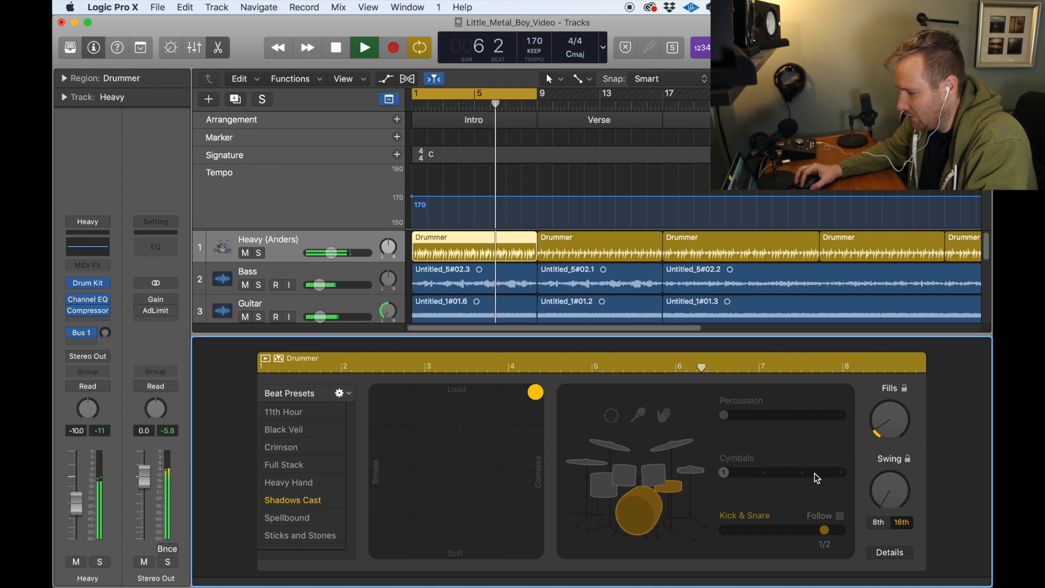
pyautogui.click(654, 472)
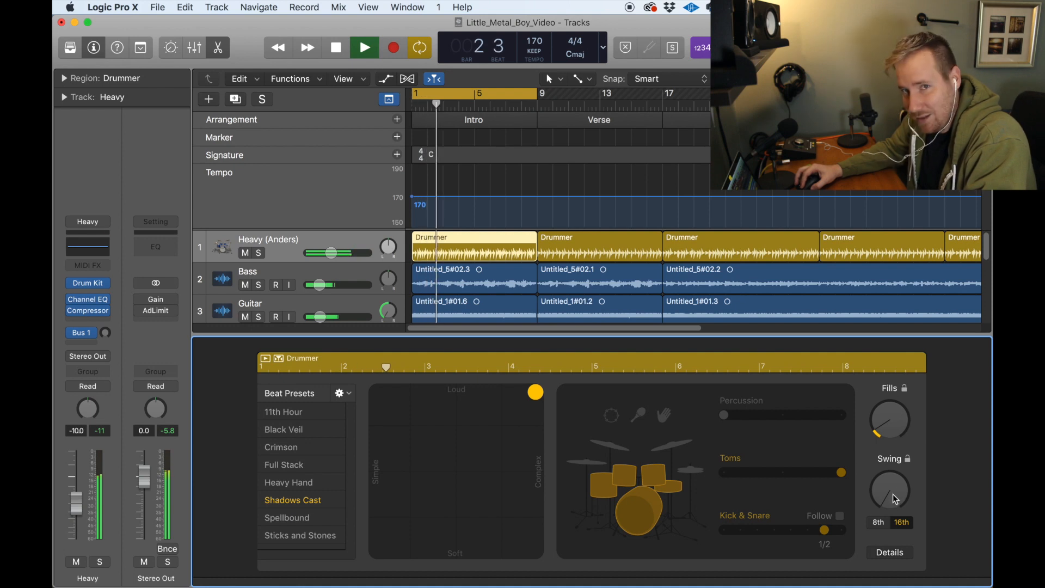
# Step: Try a strong 16th-note swing on the Intro beat and bring the swing back down to none
pyautogui.moveTo(892, 496); pyautogui.dragTo(910, 372)
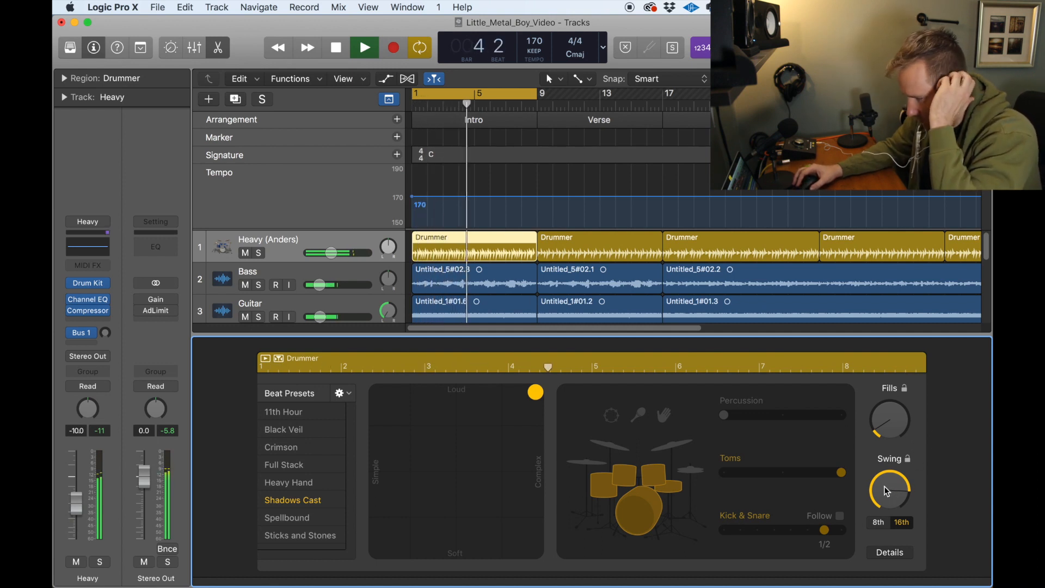
pyautogui.moveTo(888, 482); pyautogui.dragTo(895, 587)
pyautogui.moveTo(887, 493); pyautogui.dragTo(887, 534)
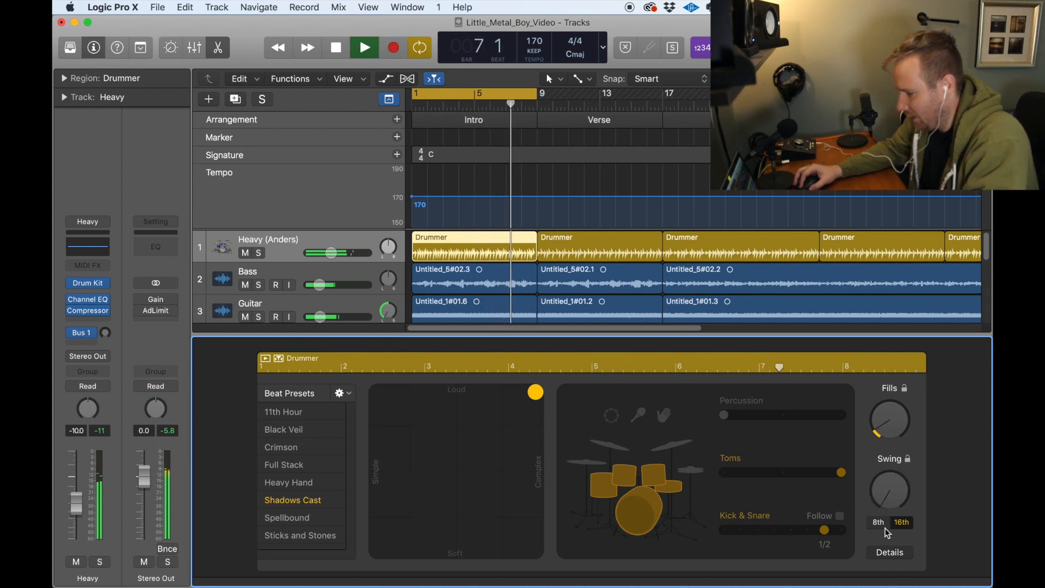
# Step: Open the performance details and audition the Feel toward Pull and toward Push, ending just on the Push side of centre
pyautogui.click(898, 557)
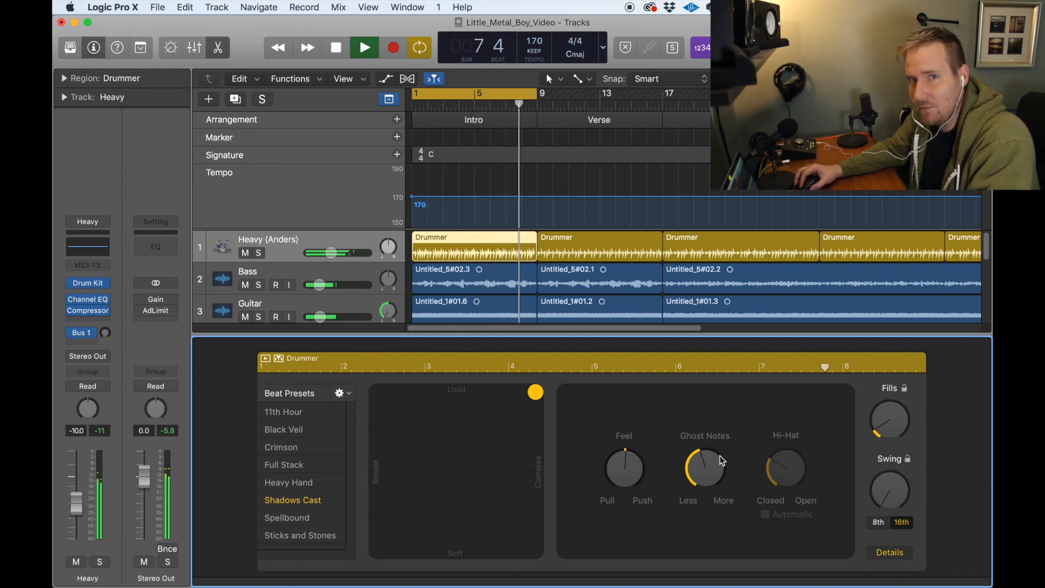
pyautogui.click(629, 464)
pyautogui.moveTo(629, 467); pyautogui.dragTo(629, 524)
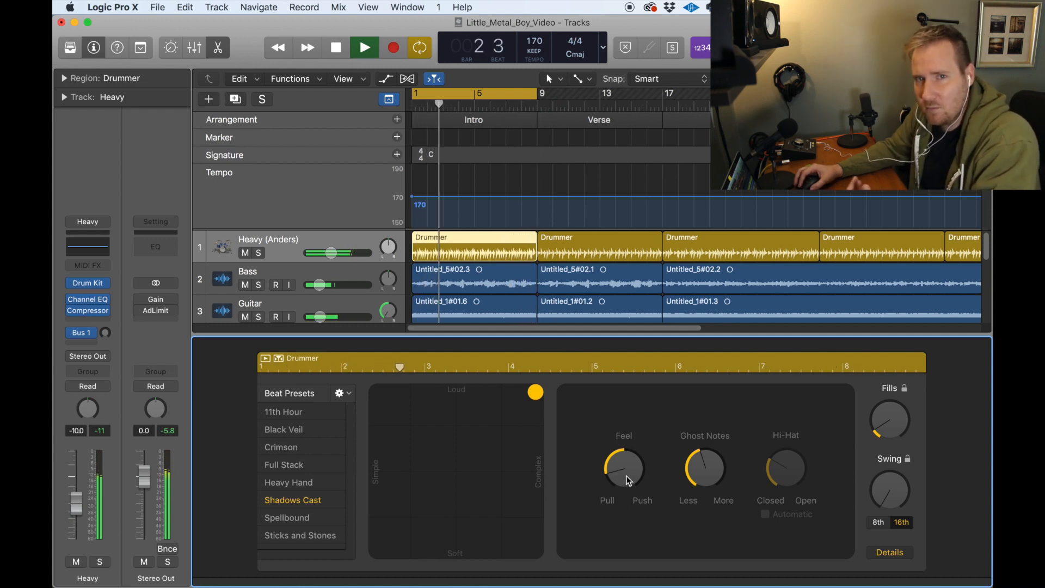
pyautogui.moveTo(628, 480); pyautogui.dragTo(643, 382)
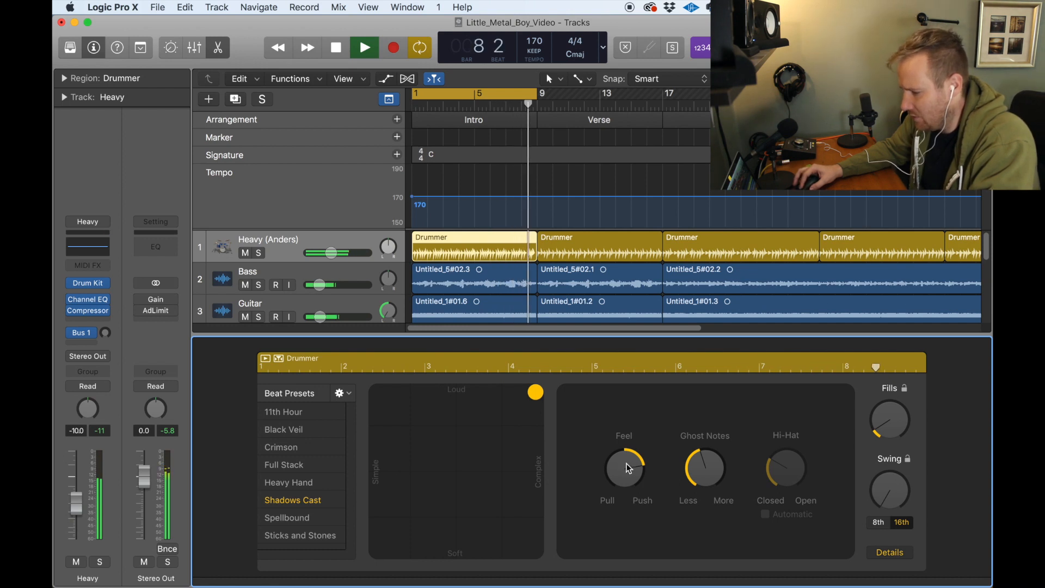
pyautogui.moveTo(628, 468); pyautogui.dragTo(624, 498)
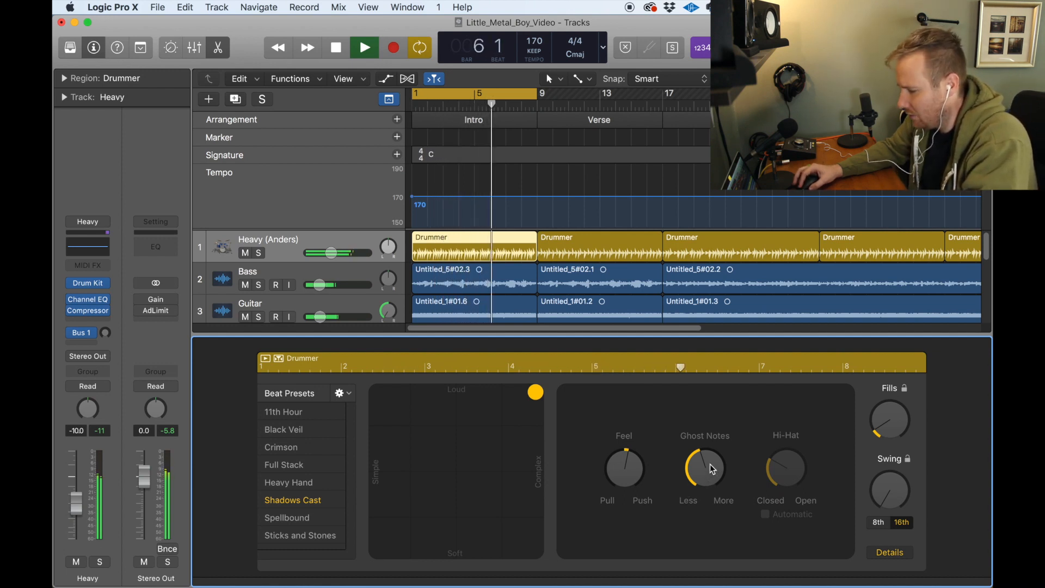
# Step: Audition a higher amount of ghost notes and reduce it to a low setting toward Less
pyautogui.moveTo(708, 477); pyautogui.dragTo(718, 418)
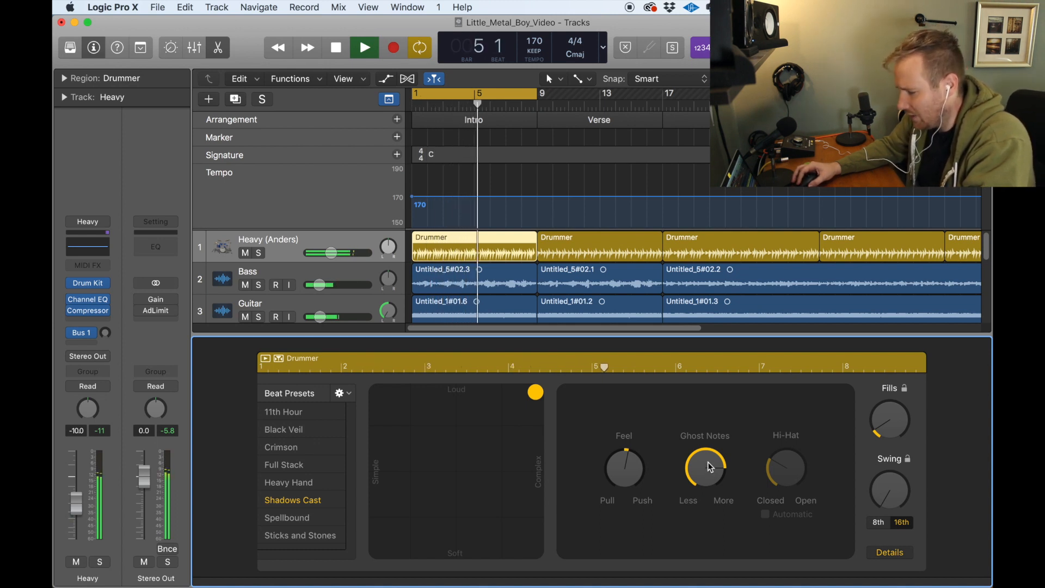
pyautogui.moveTo(707, 462); pyautogui.dragTo(705, 544)
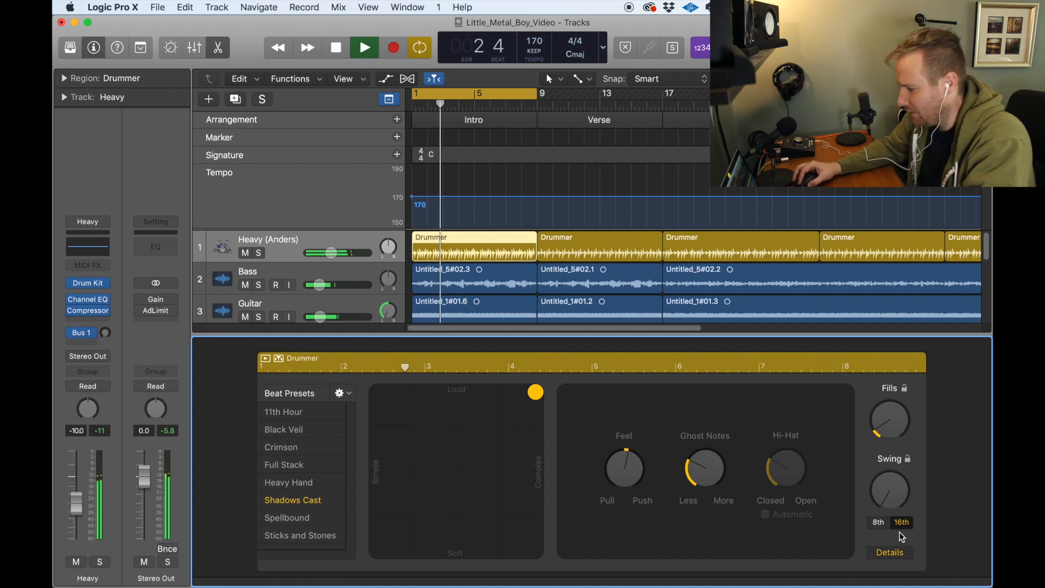
# Step: Return to the drum kit view and replace the toms with the hi-hat
pyautogui.click(889, 552)
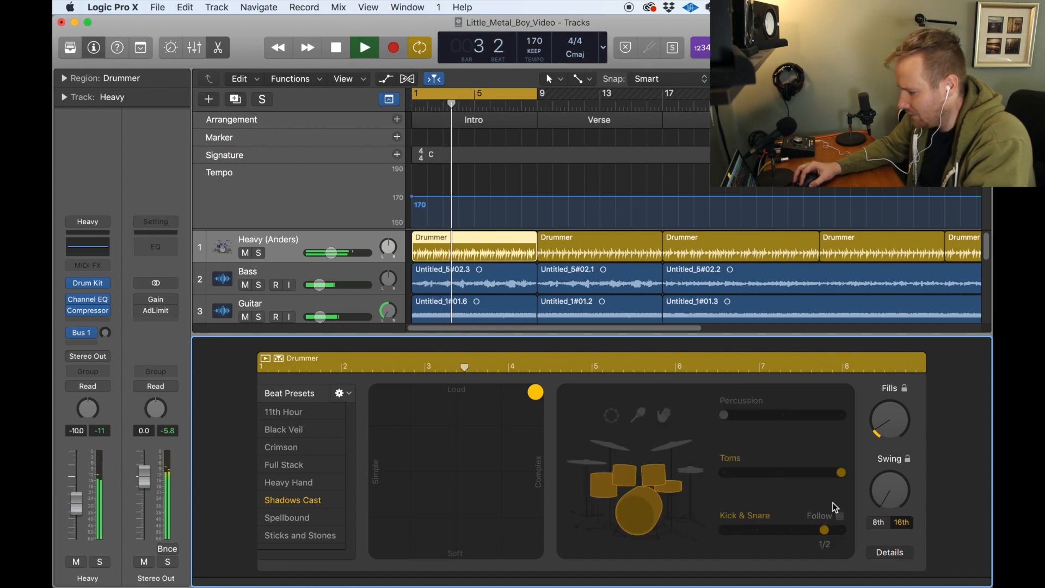
pyautogui.click(692, 471)
pyautogui.click(724, 473)
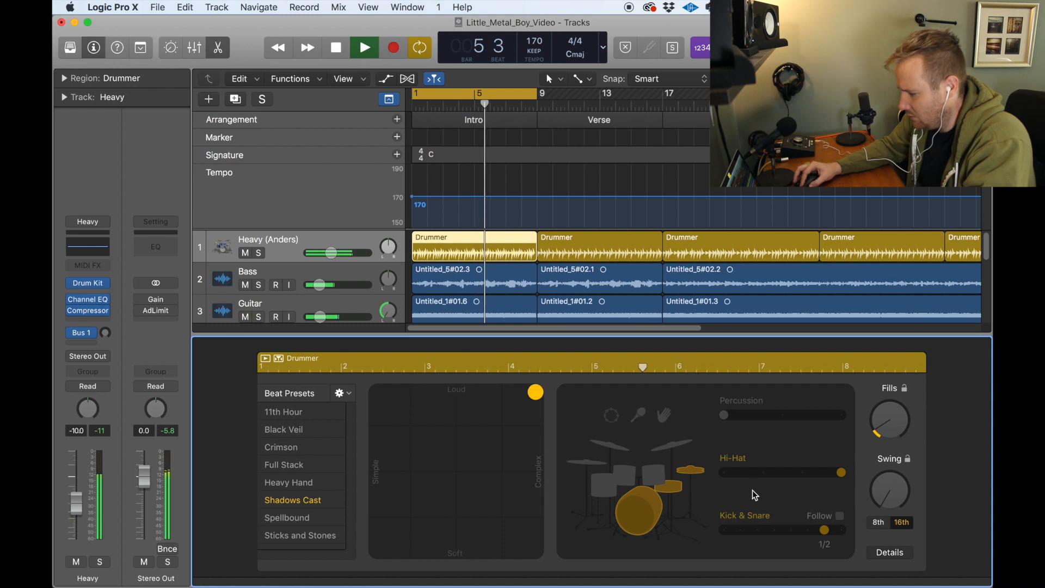
# Step: In the performance details, try a more open hi-hat, close it partway, and set its openness to Automatic
pyautogui.click(890, 551)
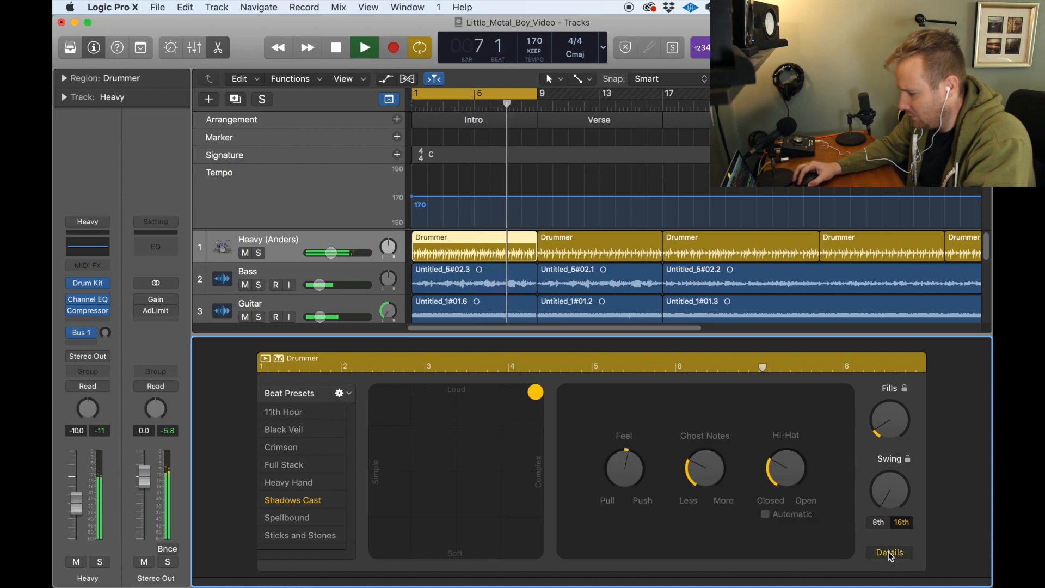
pyautogui.moveTo(797, 478); pyautogui.dragTo(803, 415)
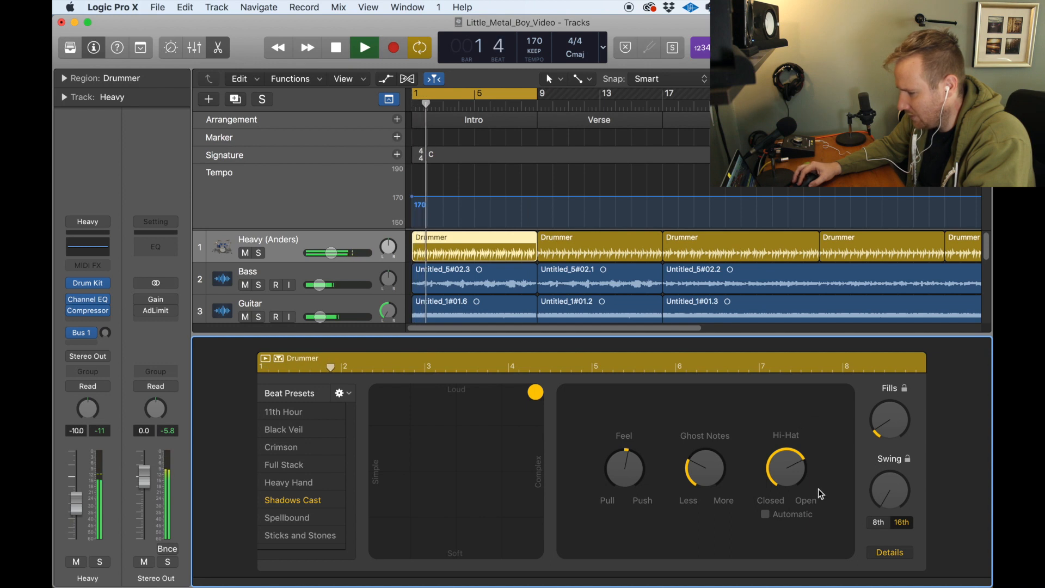
pyautogui.moveTo(794, 475); pyautogui.dragTo(788, 498)
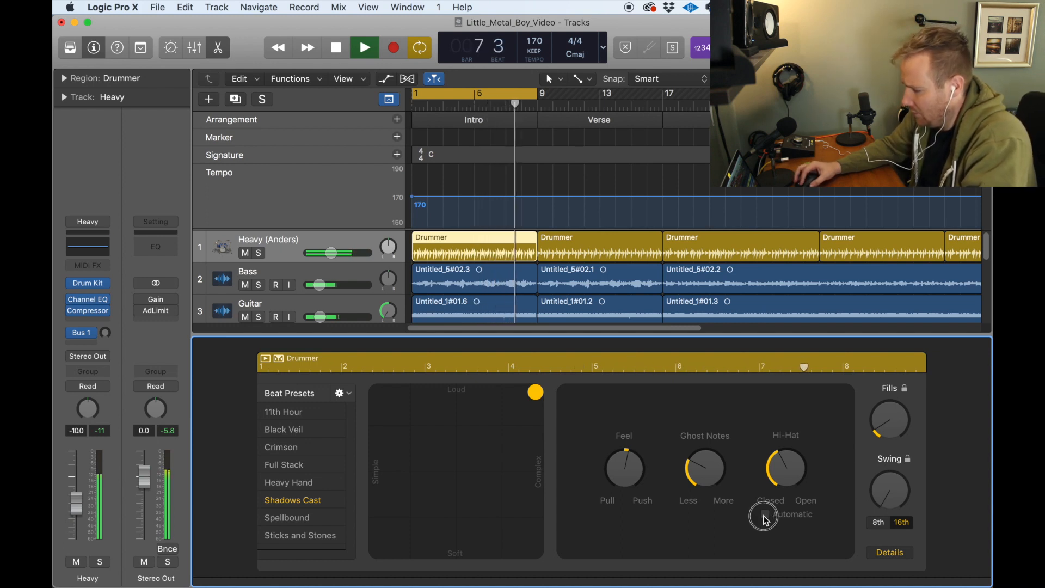
pyautogui.click(764, 515)
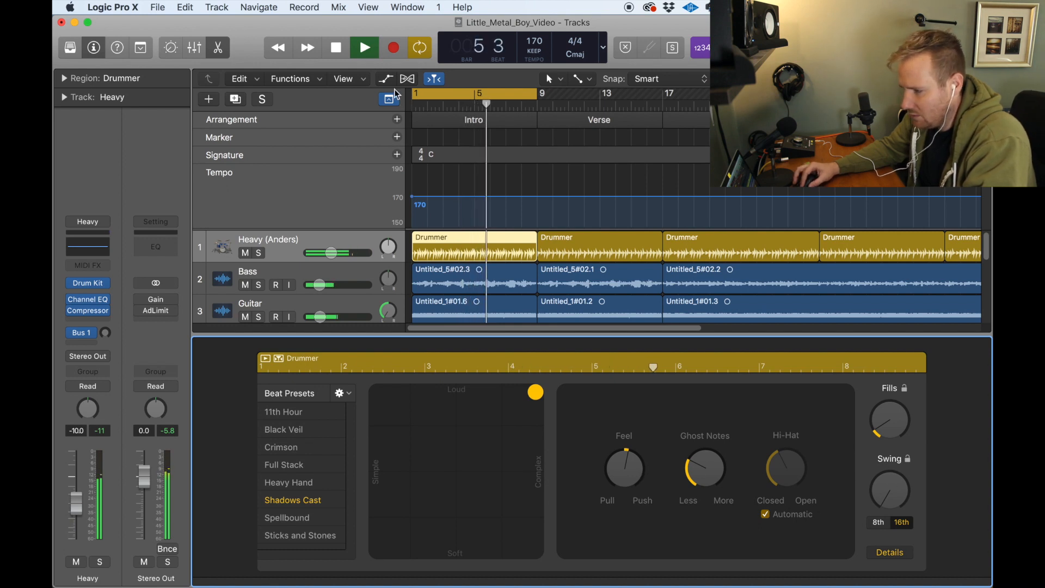
# Step: Stop playback and deselect the Intro drummer region
pyautogui.click(338, 50)
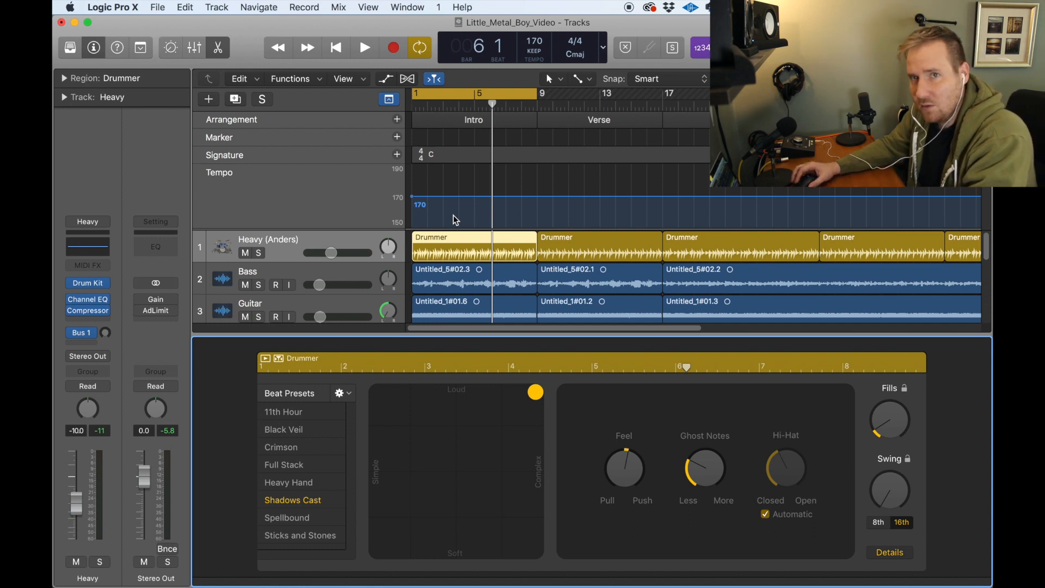
pyautogui.click(526, 182)
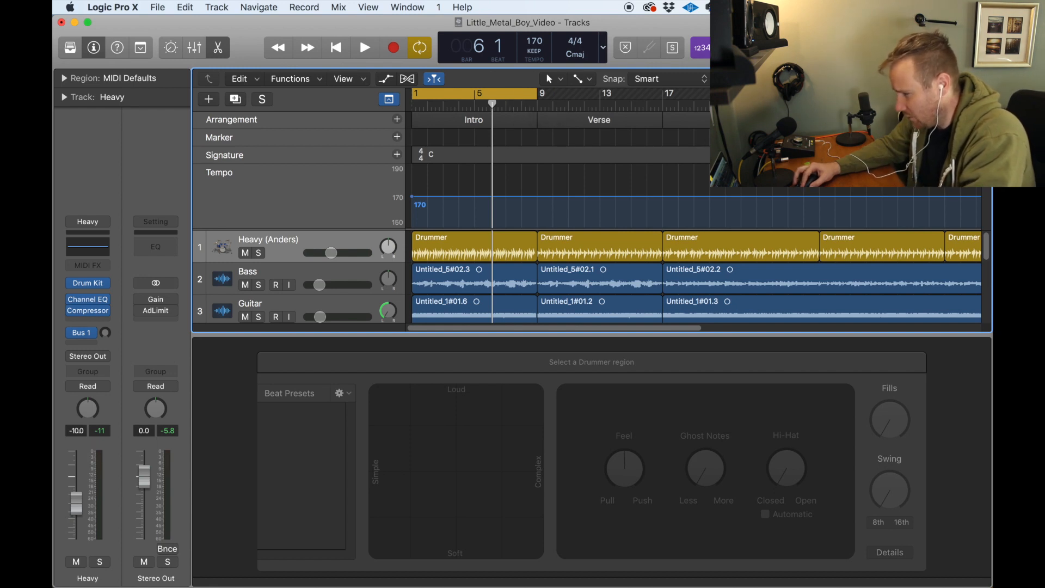
# Step: Move the cycle range to the first Verse, bars 9 to 17, and hide the Drummer Editor
pyautogui.press('super+Left')
pyautogui.press('super+Left')
pyautogui.press('super+Left')
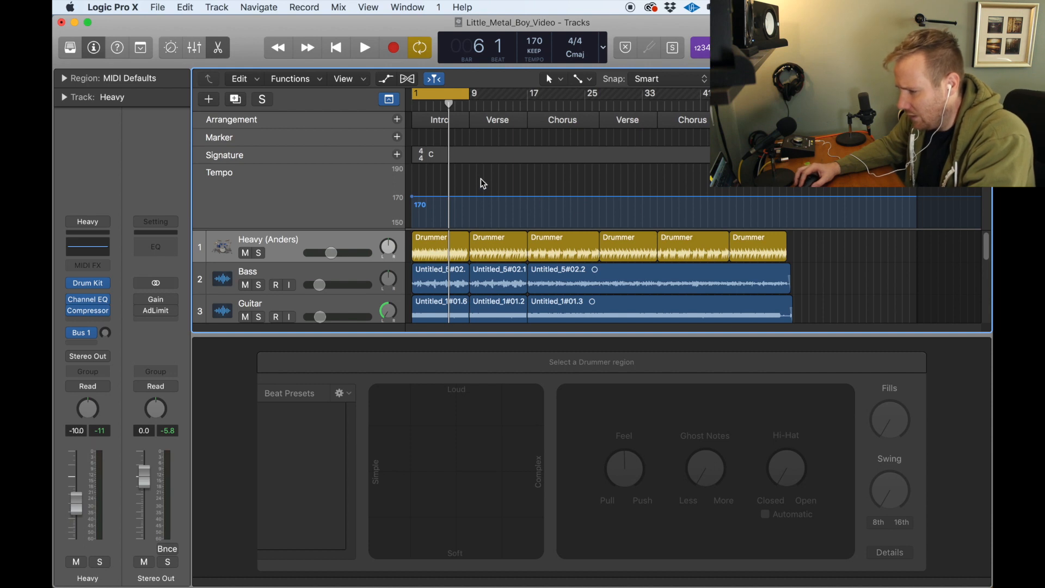
pyautogui.scroll(-3, 481, 179)
pyautogui.scroll(3, 481, 178)
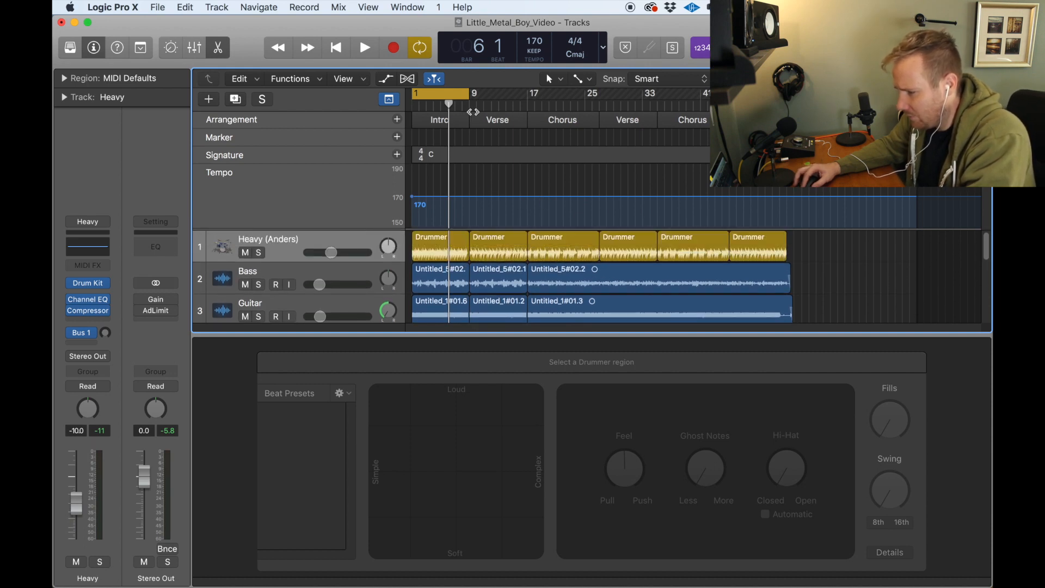
pyautogui.moveTo(449, 93); pyautogui.dragTo(509, 92)
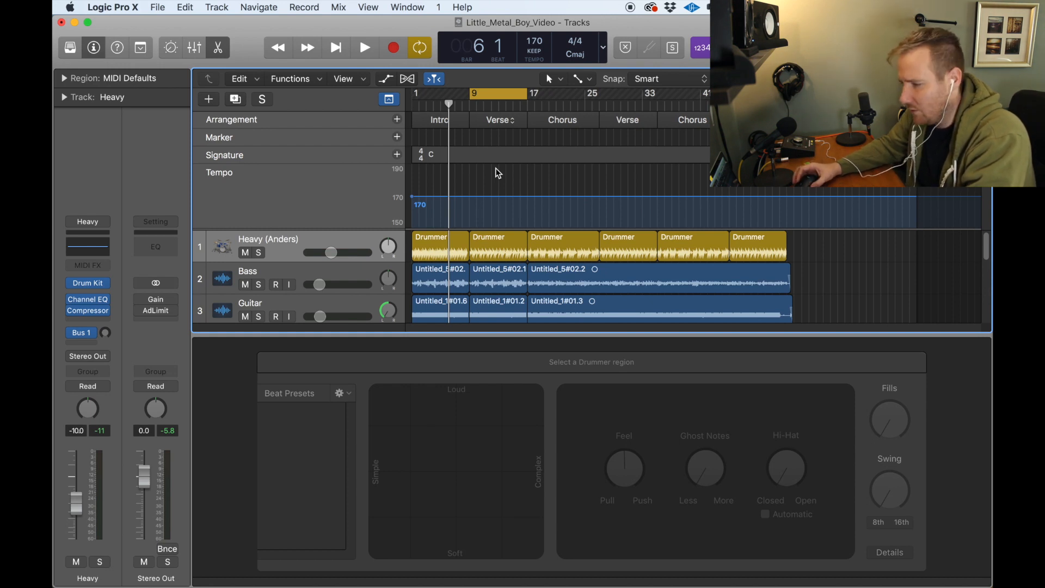
pyautogui.click(212, 50)
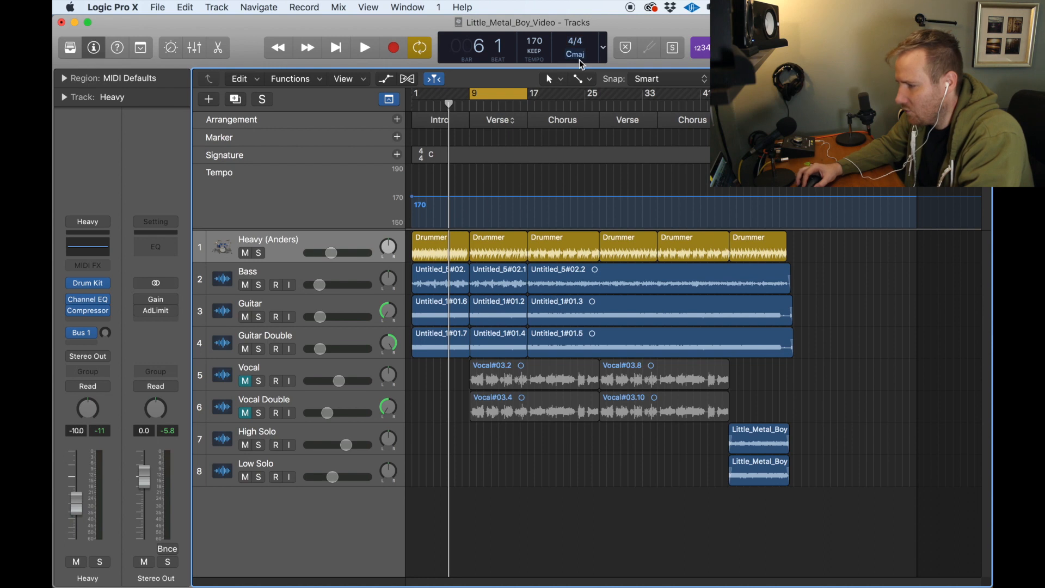
# Step: Add four drummer regions after the last one on the Heavy track with the Pencil Tool
pyautogui.click(560, 82)
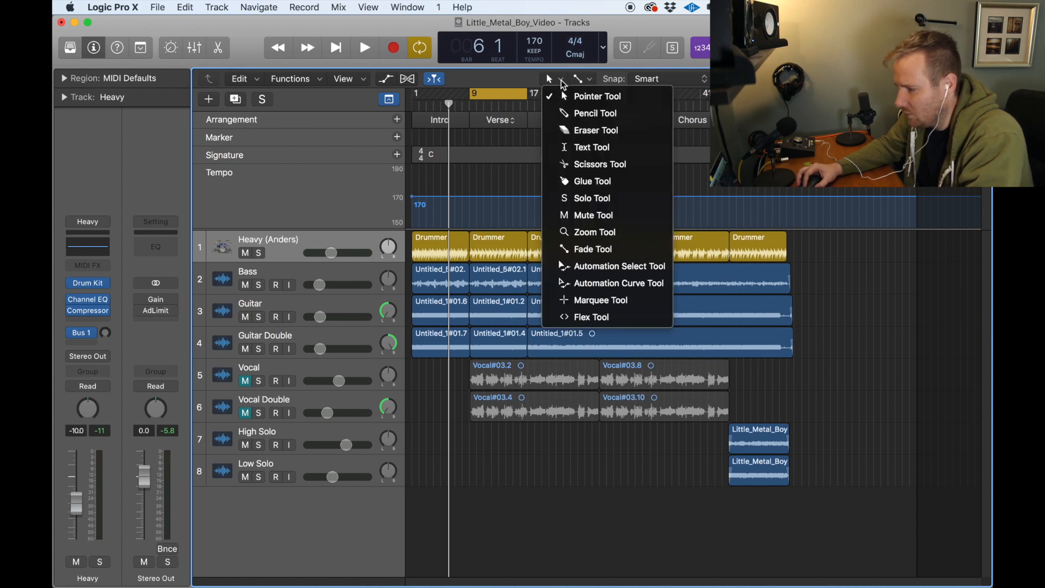
pyautogui.click(593, 117)
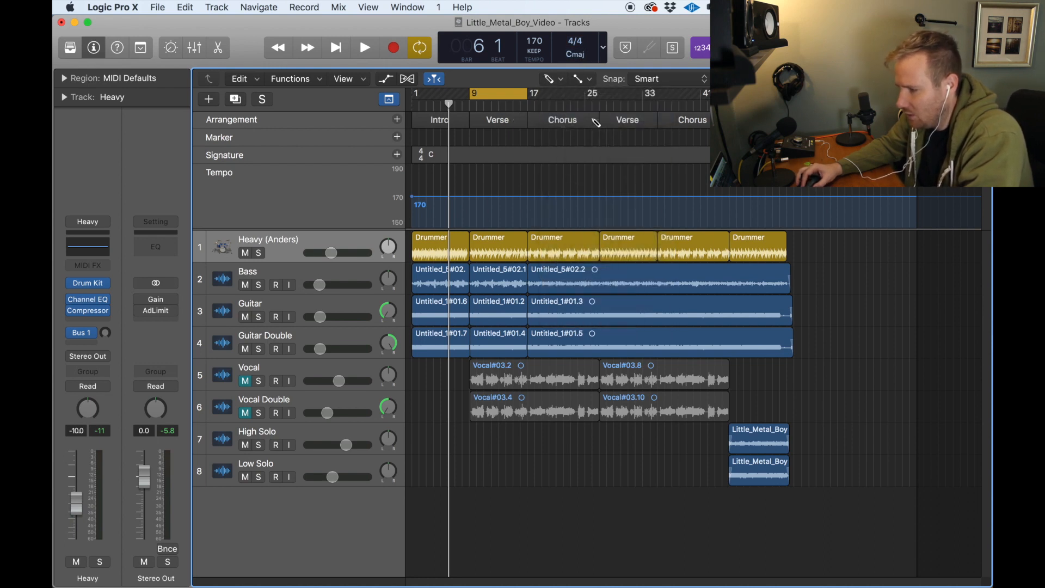
pyautogui.click(799, 249)
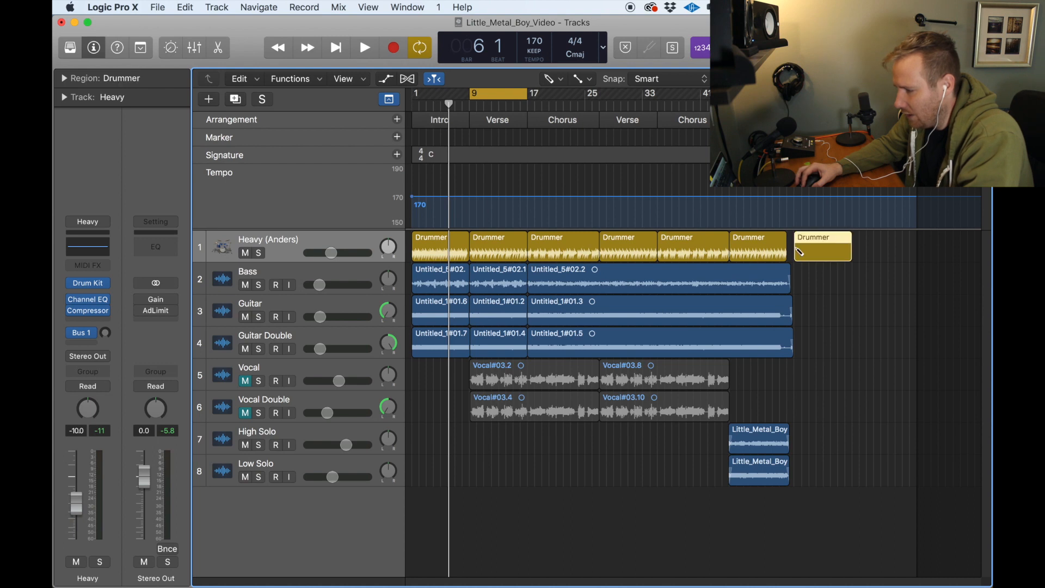
pyautogui.click(868, 250)
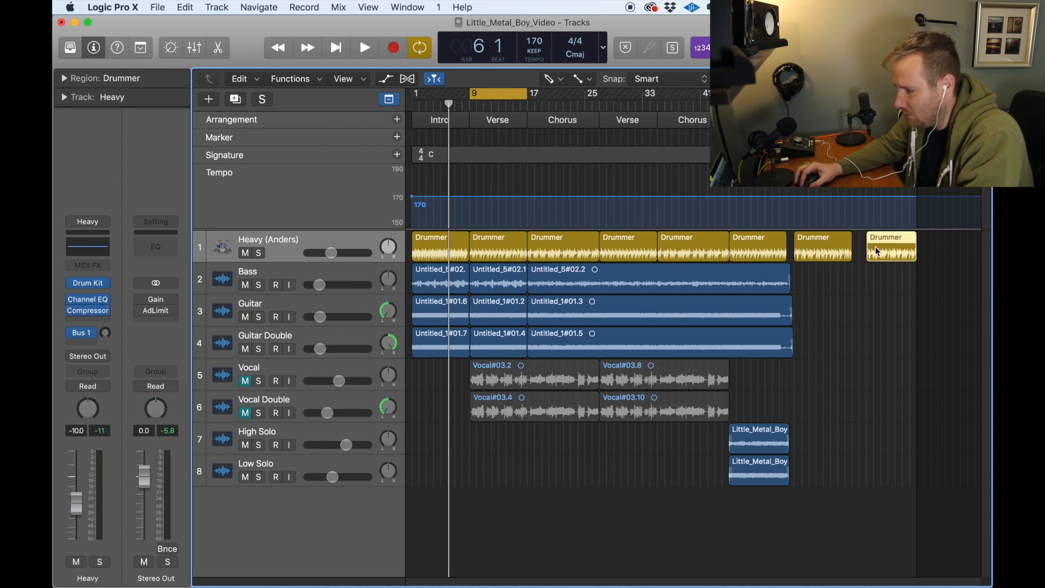
pyautogui.click(861, 248)
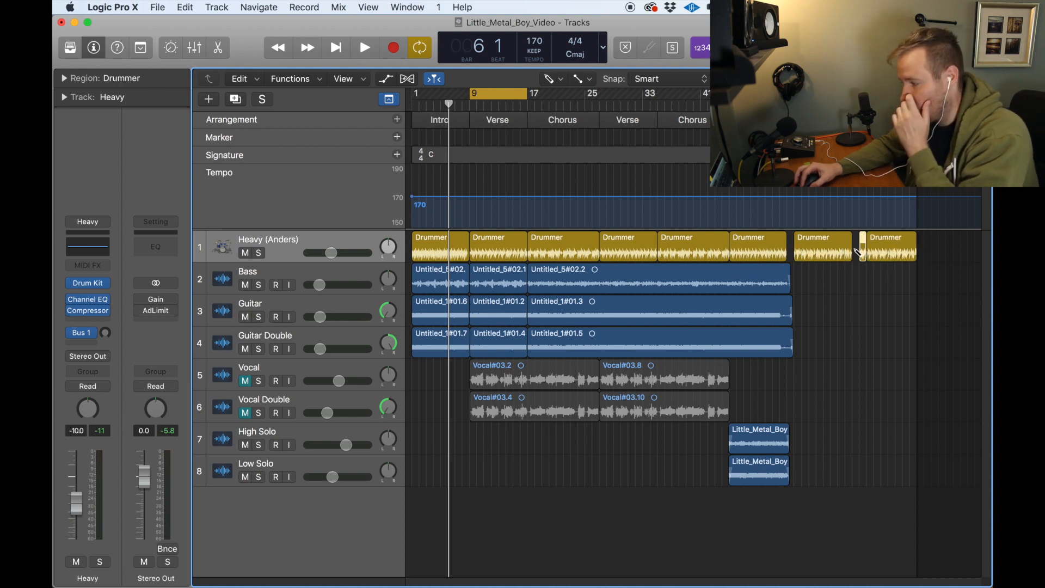
pyautogui.click(855, 248)
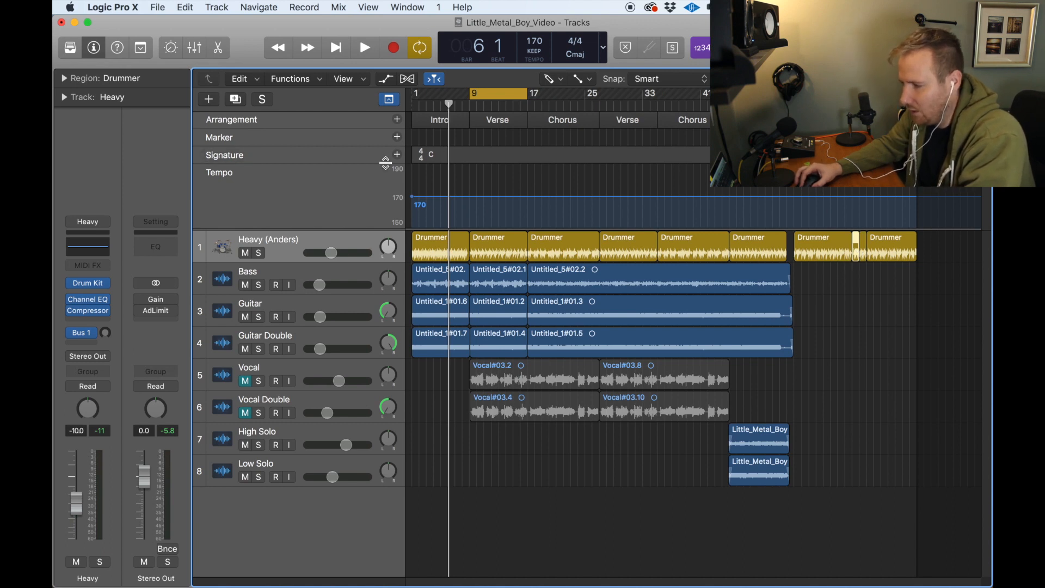
# Step: Return to the Pointer Tool and delete the drummer regions added after the original arrangement
pyautogui.press('t')
pyautogui.click(571, 91)
pyautogui.moveTo(902, 298); pyautogui.dragTo(824, 253)
pyautogui.press('Delete')
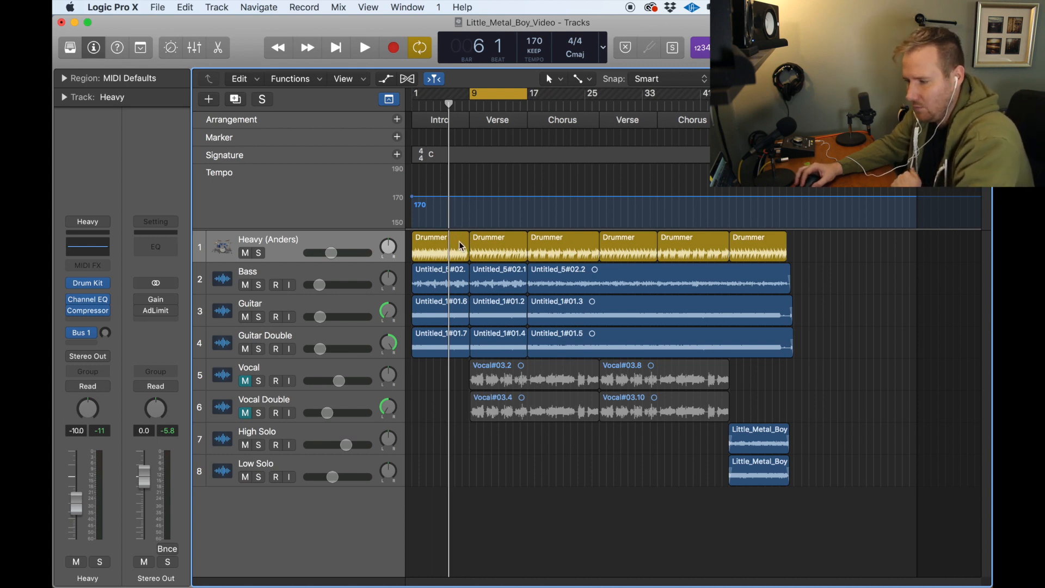
pyautogui.click(557, 82)
pyautogui.click(567, 111)
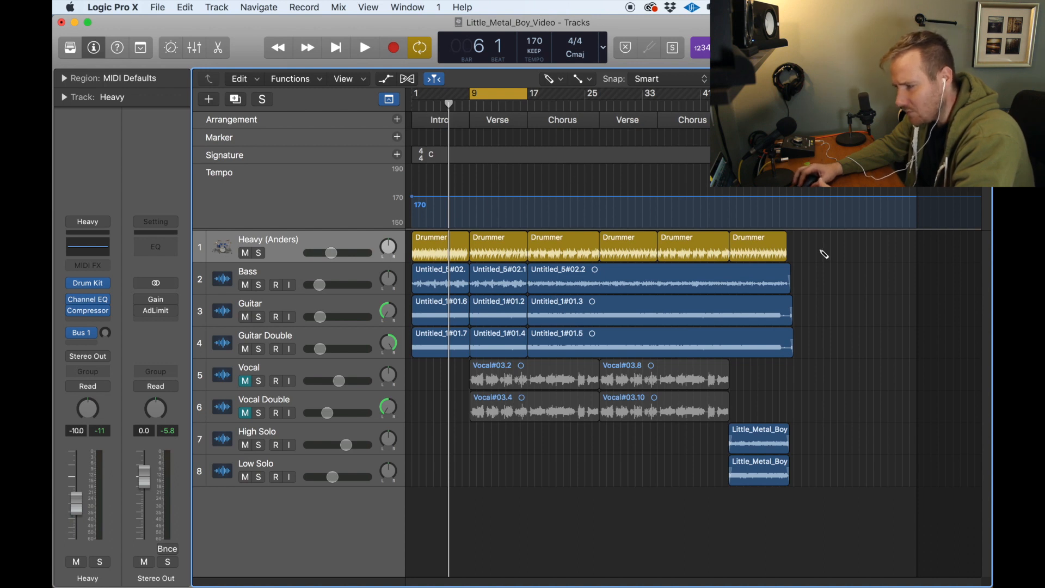
pyautogui.press('a')
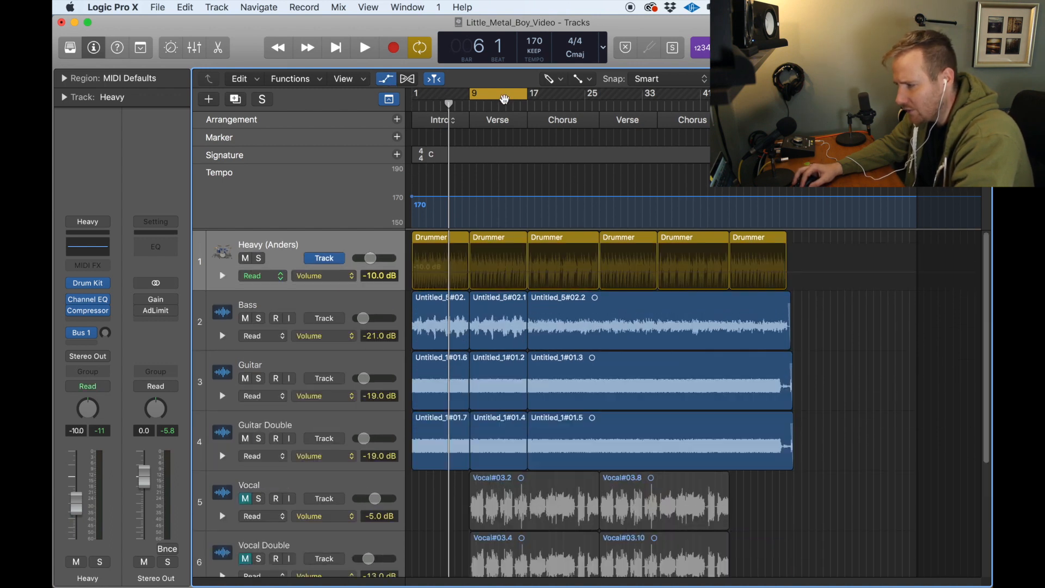
pyautogui.press('a')
# Step: Move the cycle range to the first Chorus at bar 17 and play it with the Pointer Tool active
pyautogui.moveTo(503, 94); pyautogui.dragTo(562, 94)
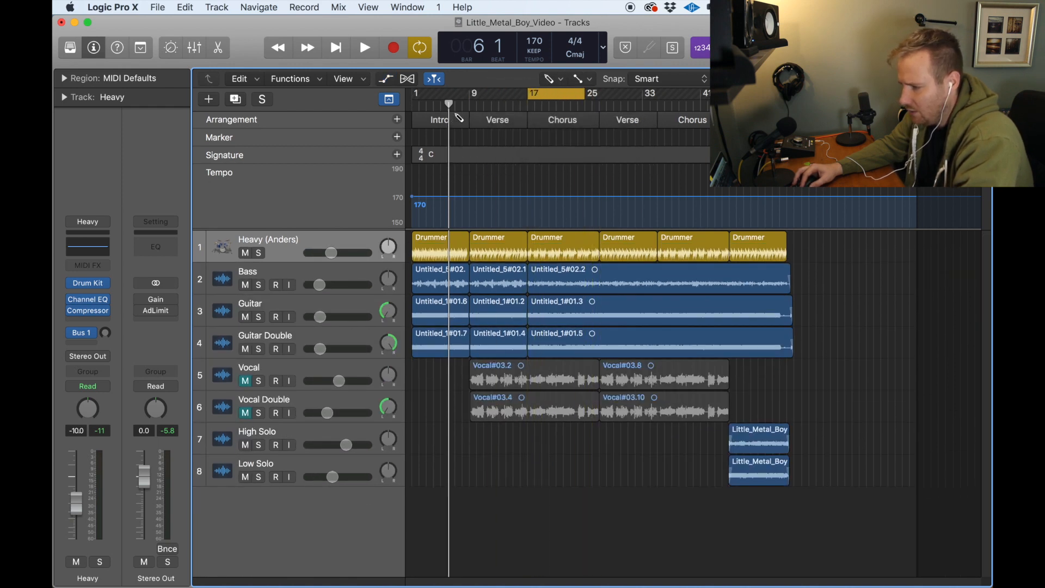
pyautogui.press('t')
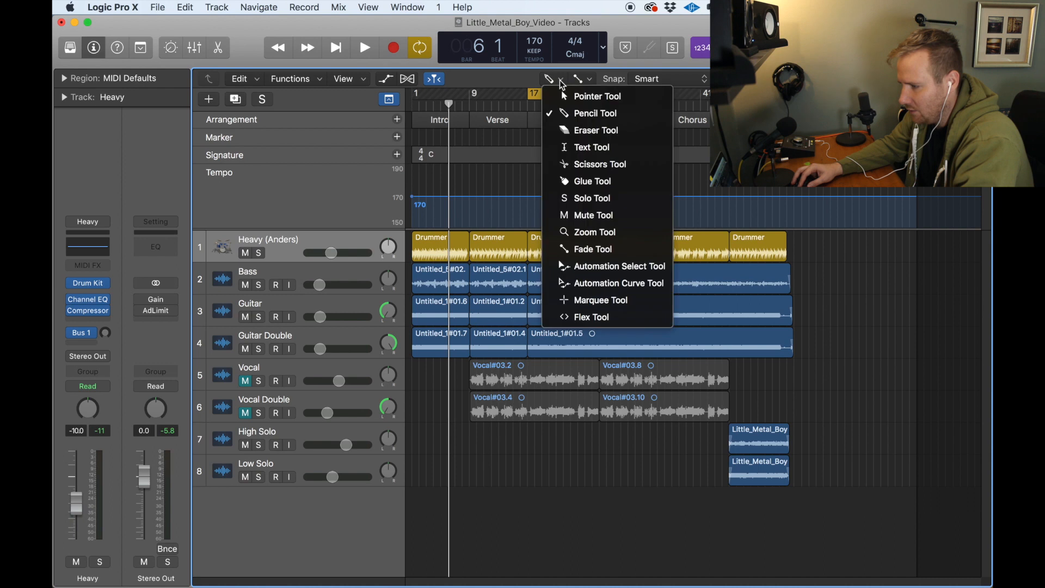
pyautogui.click(569, 93)
pyautogui.press('space')
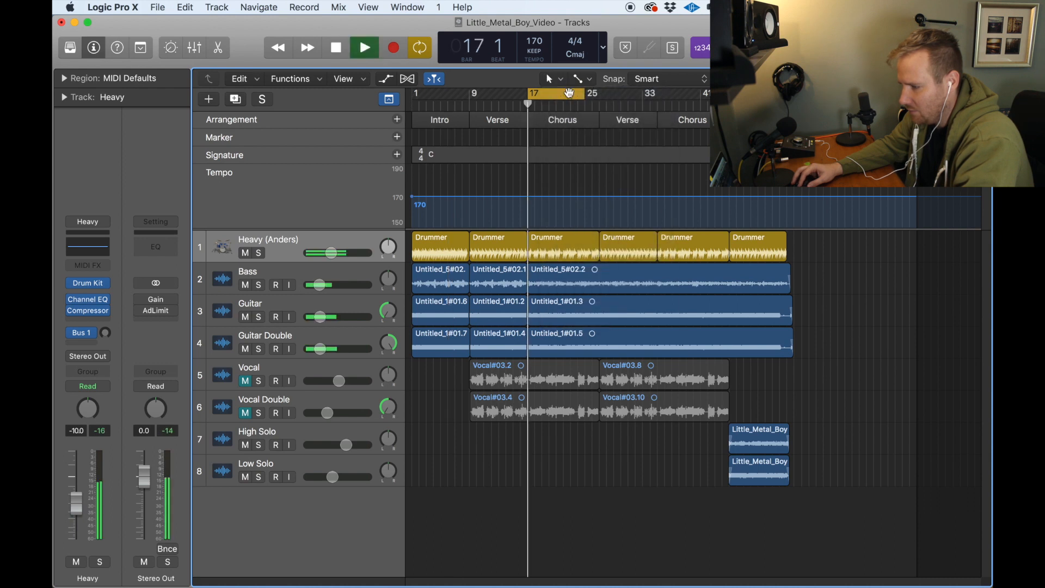
# Step: Open the first Chorus drummer region in the Drummer Editor during playback, and stop playback
pyautogui.click(561, 249)
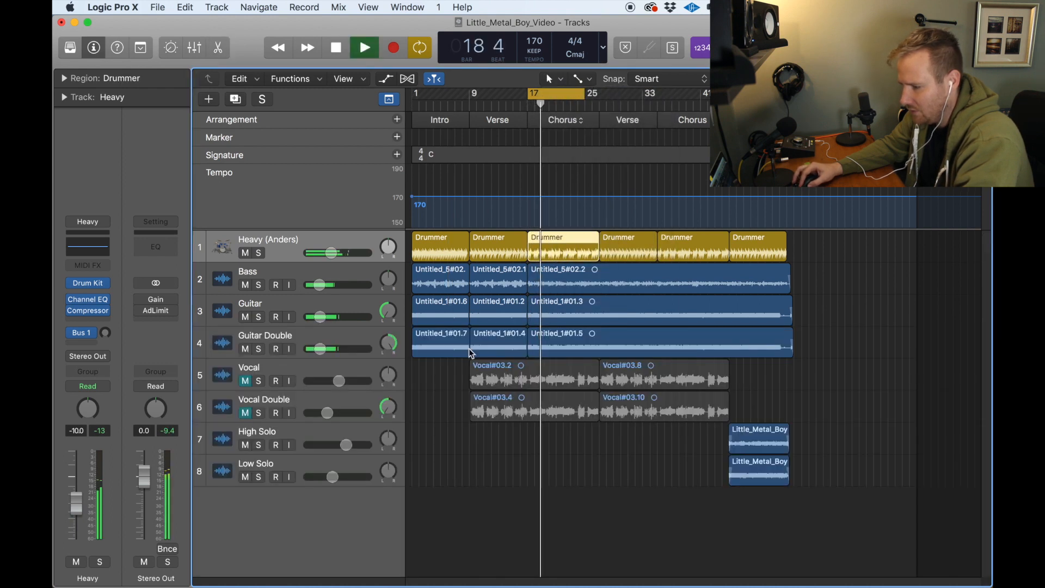
pyautogui.doubleClick(557, 246)
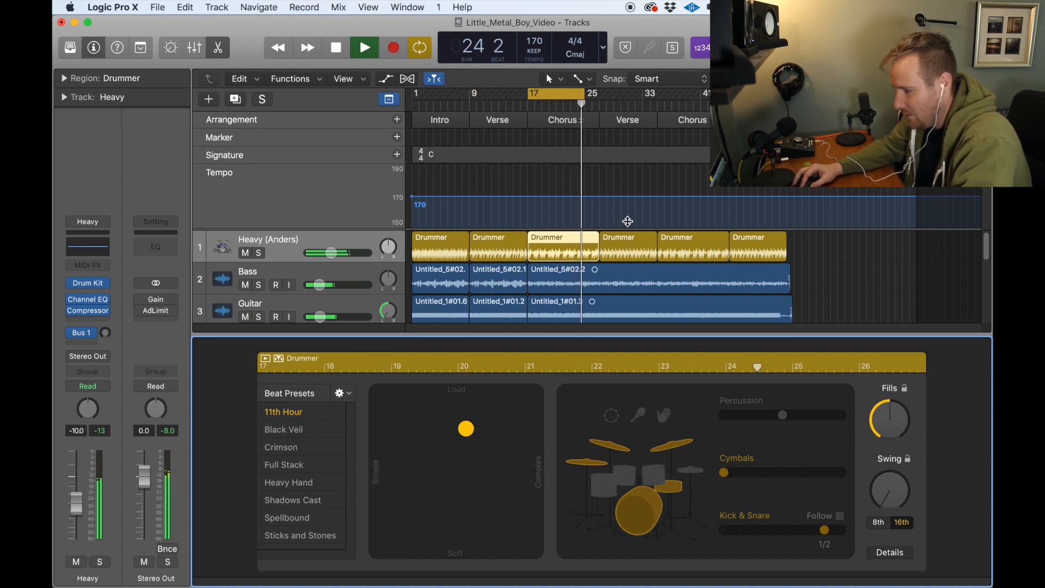
pyautogui.press('space')
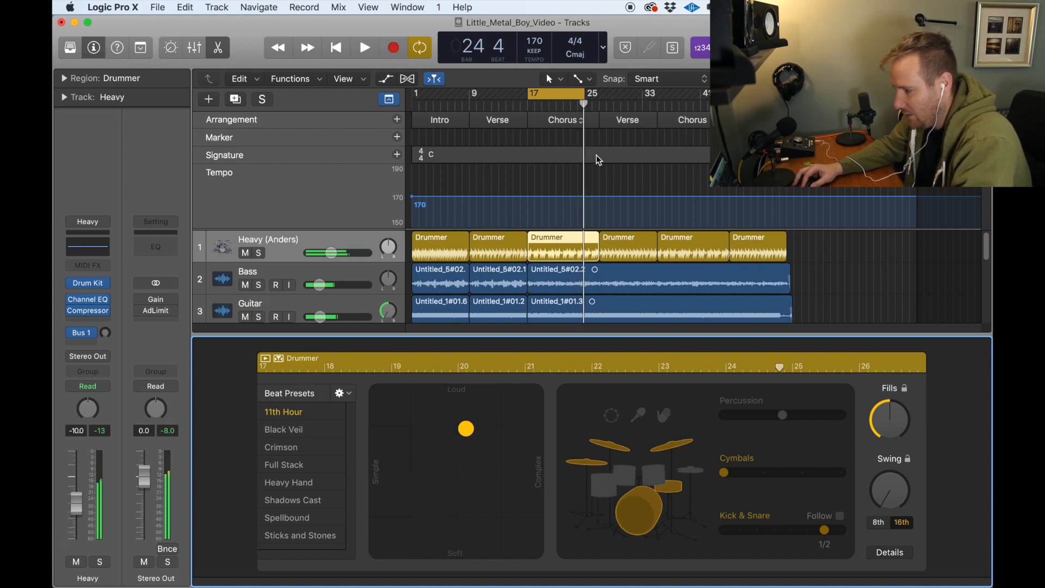
# Step: View the second Verse's drummer region in the Drummer Editor, then deselect it, turn cycling off and hide the editor
pyautogui.doubleClick(618, 245)
pyautogui.click(638, 250)
pyautogui.doubleClick(639, 251)
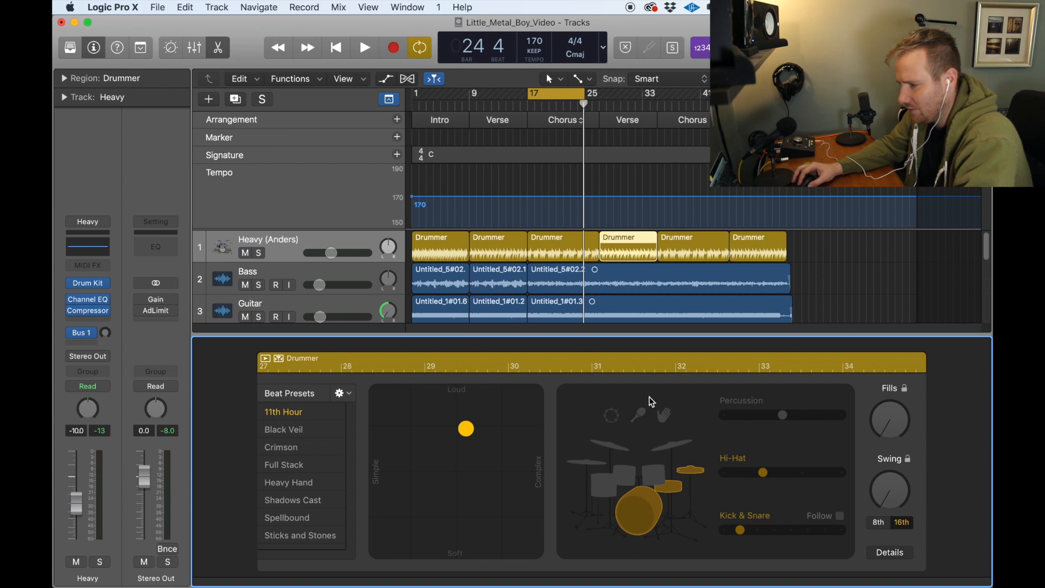
pyautogui.click(821, 248)
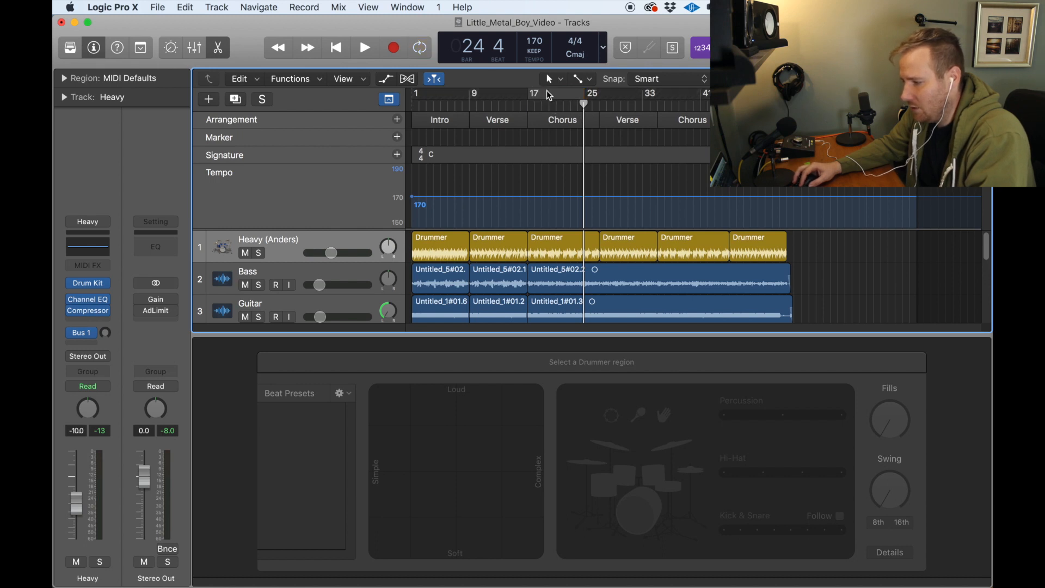
pyautogui.click(218, 47)
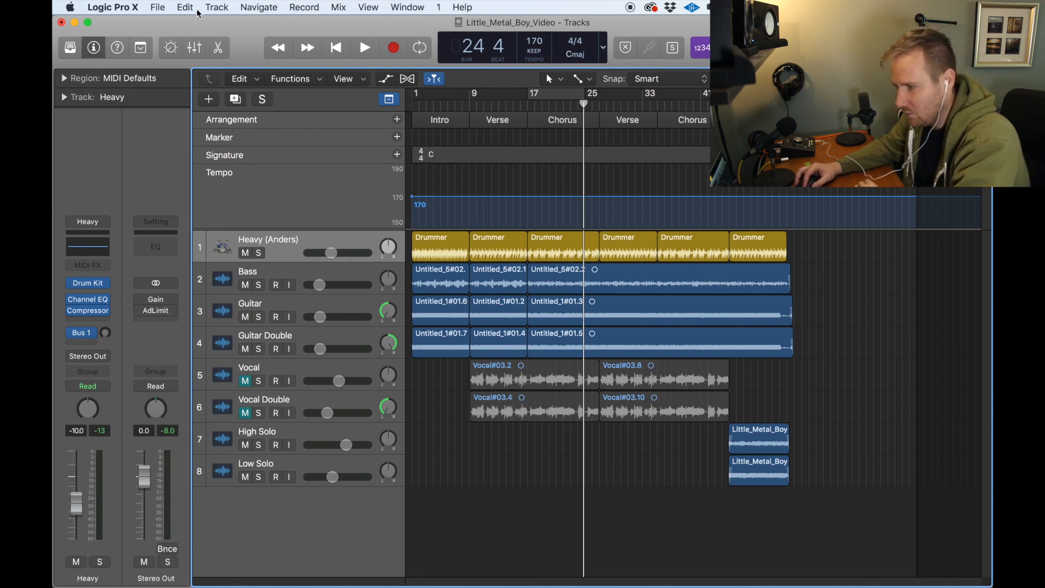
# Step: Add a new audio track below the Heavy track and copy the first Chorus drummer region onto it at bar 17
pyautogui.click(217, 7)
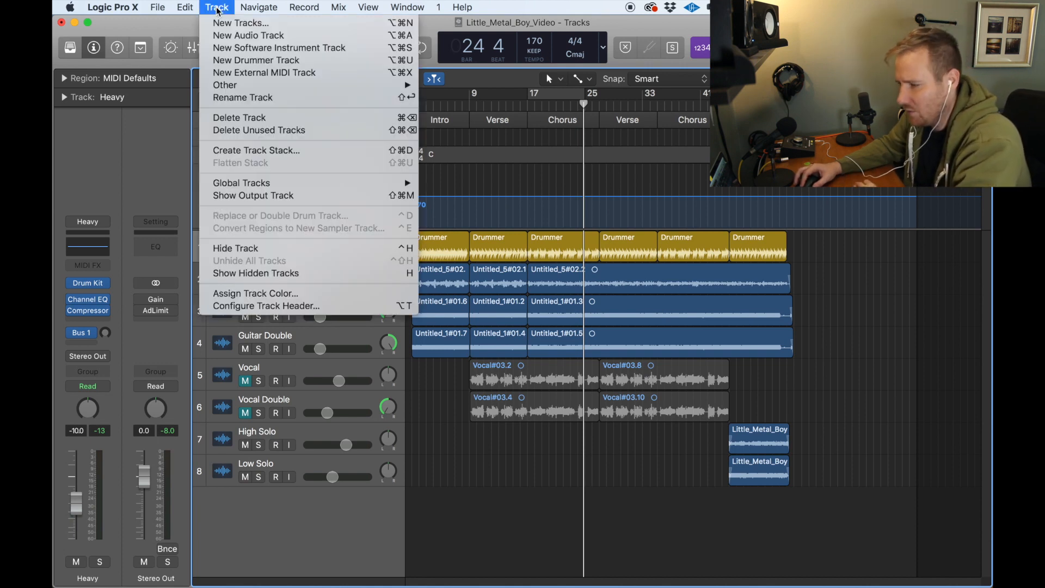
pyautogui.click(250, 36)
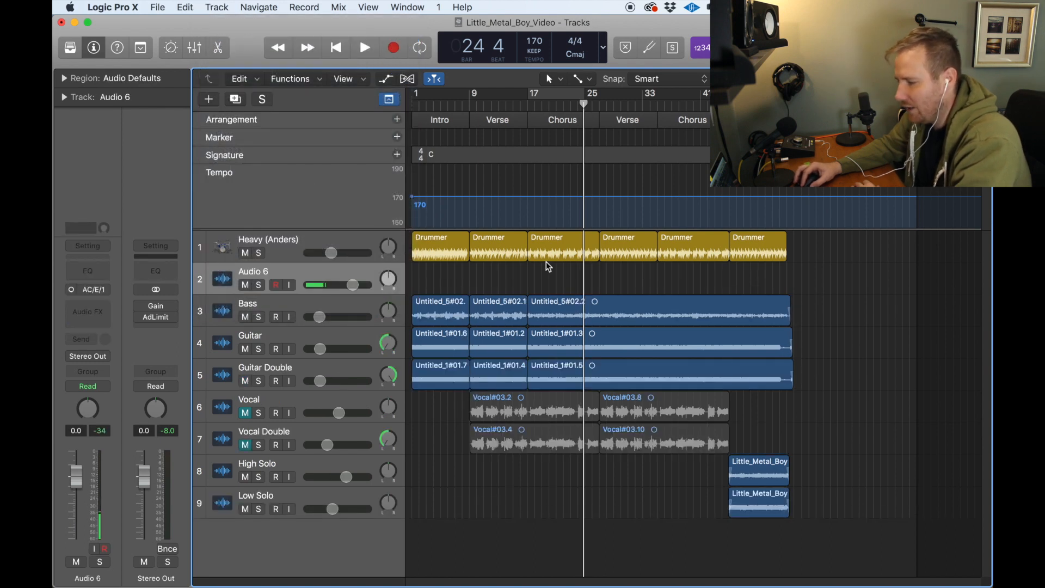
pyautogui.click(564, 252)
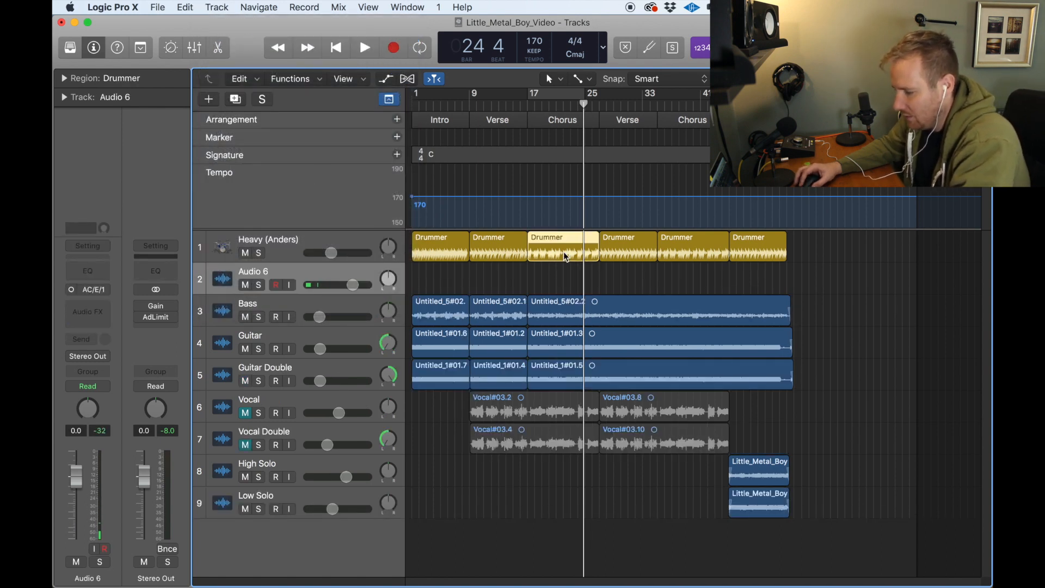
pyautogui.moveTo(582, 108); pyautogui.dragTo(527, 105)
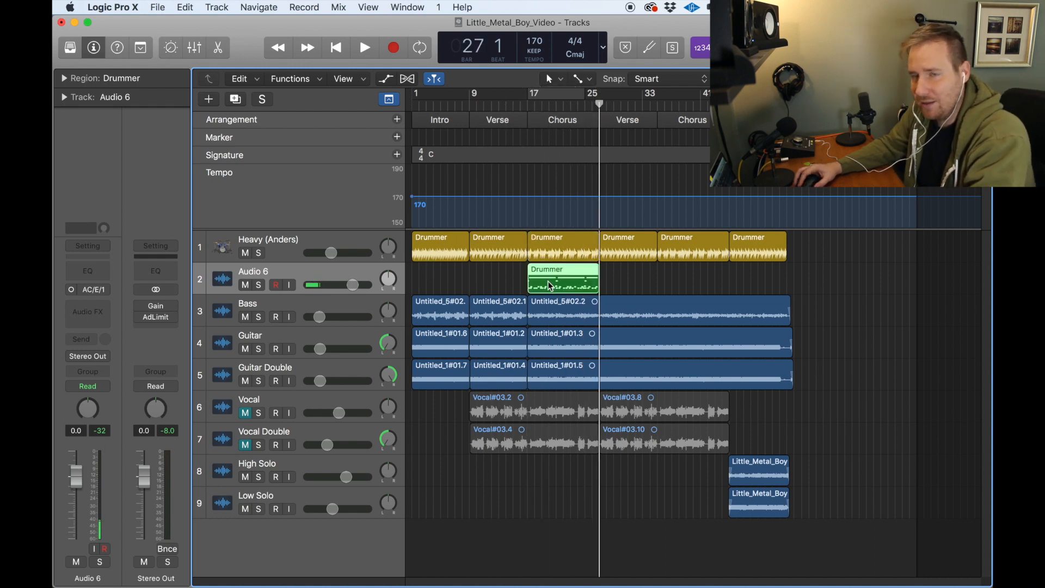
# Step: Open the copied Chorus region in the Piano Roll and examine its individual drum notes
pyautogui.doubleClick(577, 283)
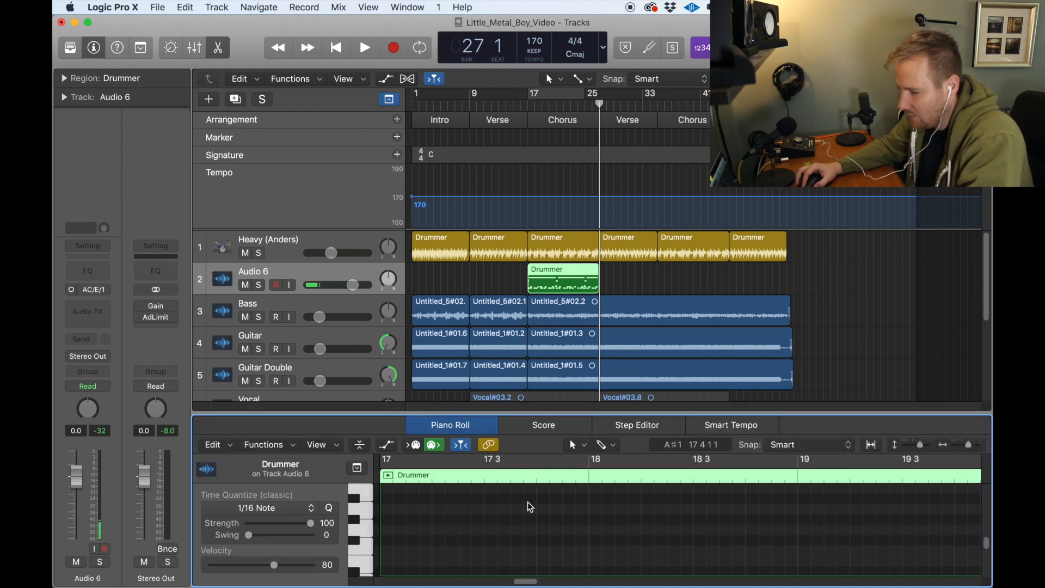
pyautogui.scroll(-5, 530, 506)
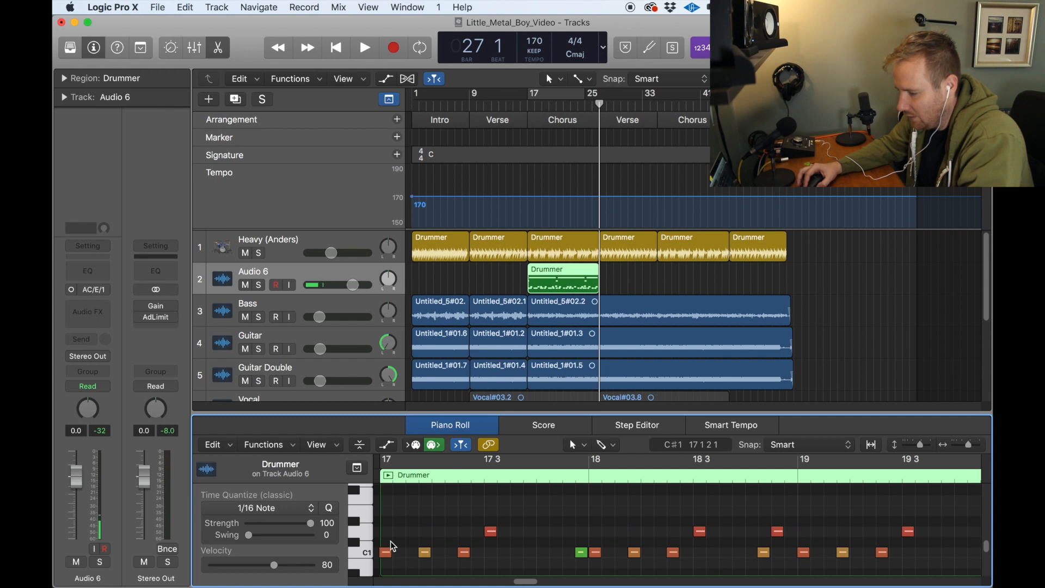
pyautogui.hscroll(10, 517, 548)
pyautogui.hscroll(15, 640, 547)
pyautogui.hscroll(-20, 637, 547)
pyautogui.hscroll(-2, 622, 538)
pyautogui.hscroll(6, 753, 516)
# Step: Try the copied MIDI region on the Heavy track after the last drummer region, and return it to bar 17 on the audio track
pyautogui.moveTo(572, 281); pyautogui.dragTo(822, 256)
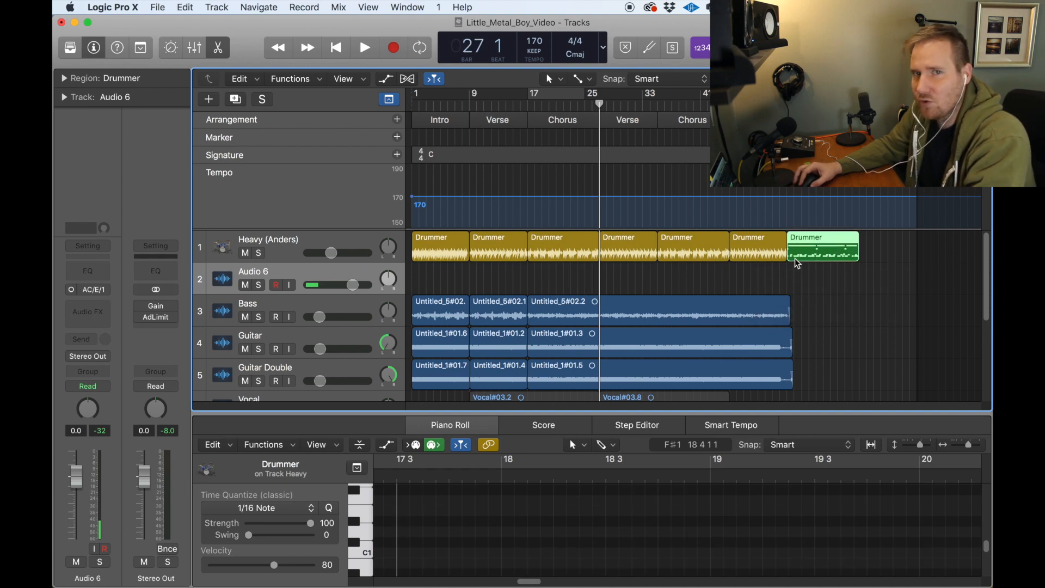
pyautogui.moveTo(793, 257); pyautogui.dragTo(570, 281)
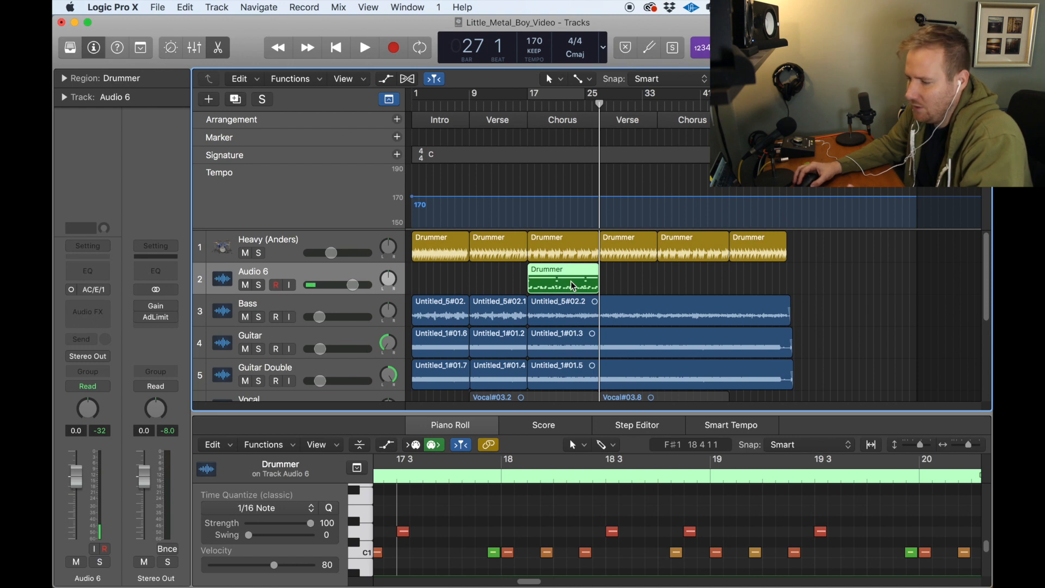
pyautogui.click(618, 283)
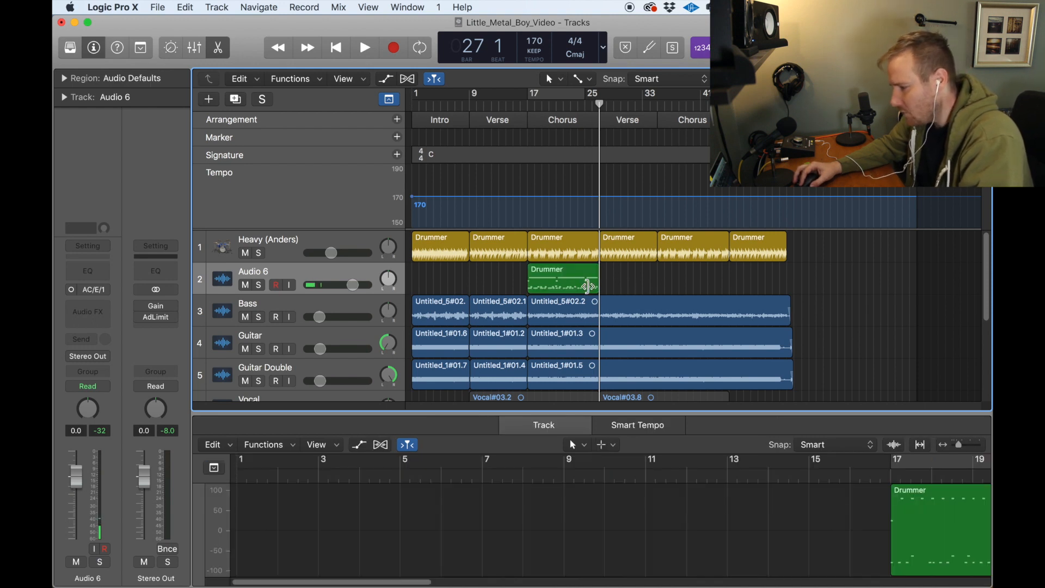
# Step: Reselect the copied MIDI region and examine its notes around bars 20 to 22 in the Piano Roll
pyautogui.click(567, 282)
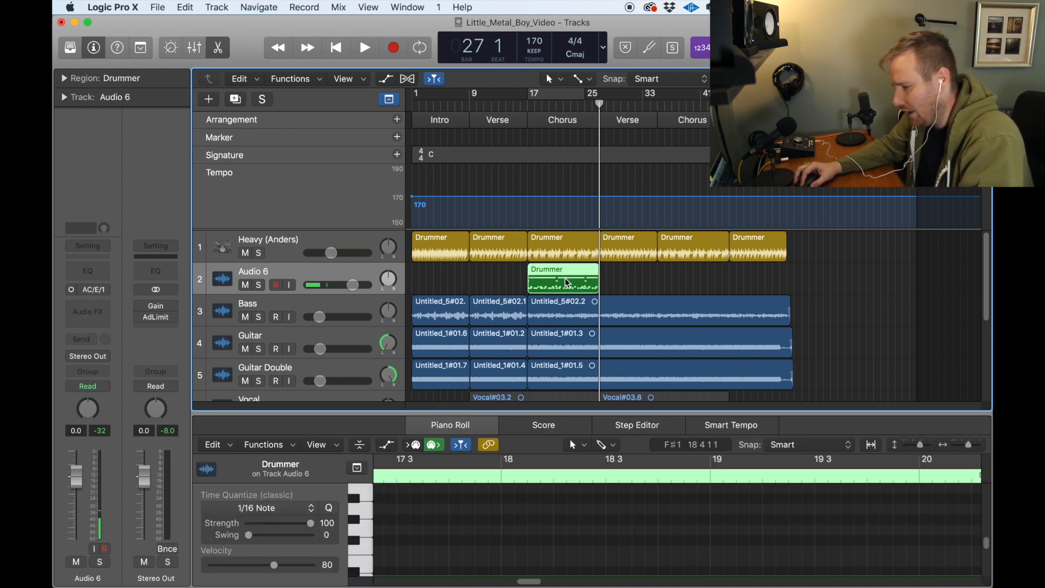
pyautogui.scroll(-4, 602, 532)
pyautogui.hscroll(-3, 602, 533)
pyautogui.scroll(1, 602, 534)
pyautogui.hscroll(6, 601, 533)
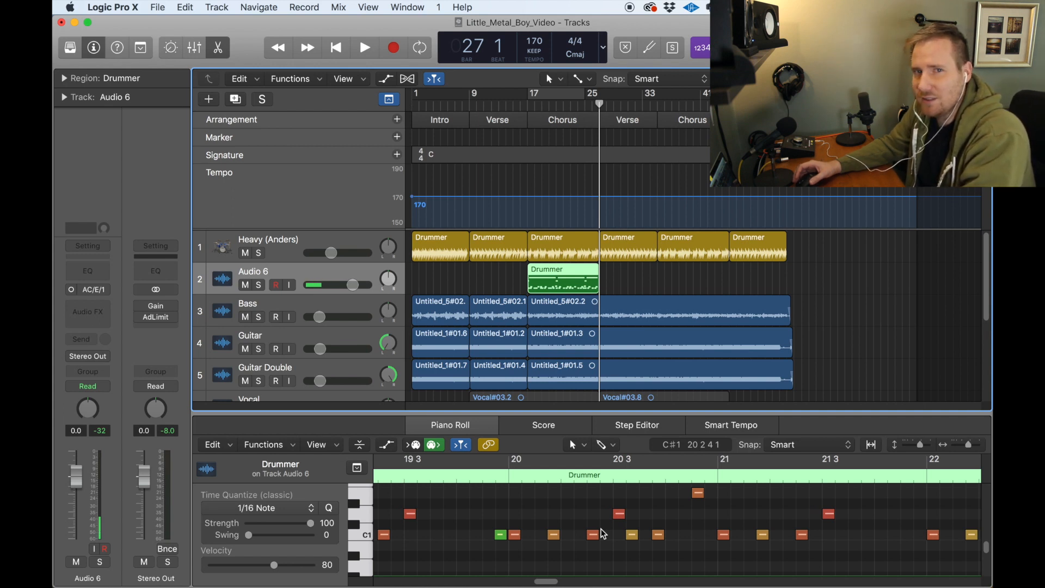
pyautogui.click(630, 274)
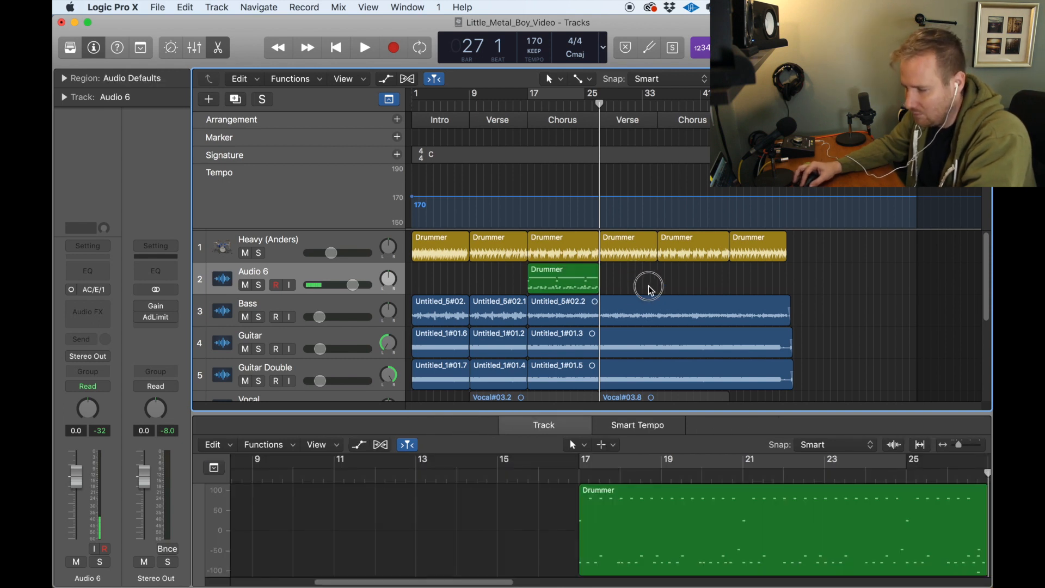
pyautogui.click(568, 287)
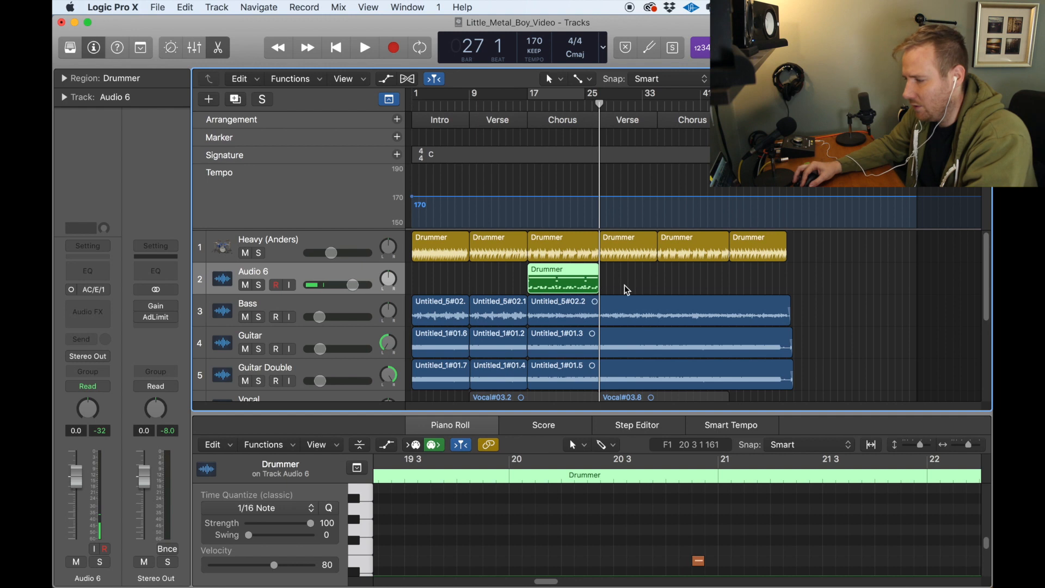
# Step: Delete the copied MIDI region at bar 17 and remove the empty audio track below the Heavy track
pyautogui.click(624, 286)
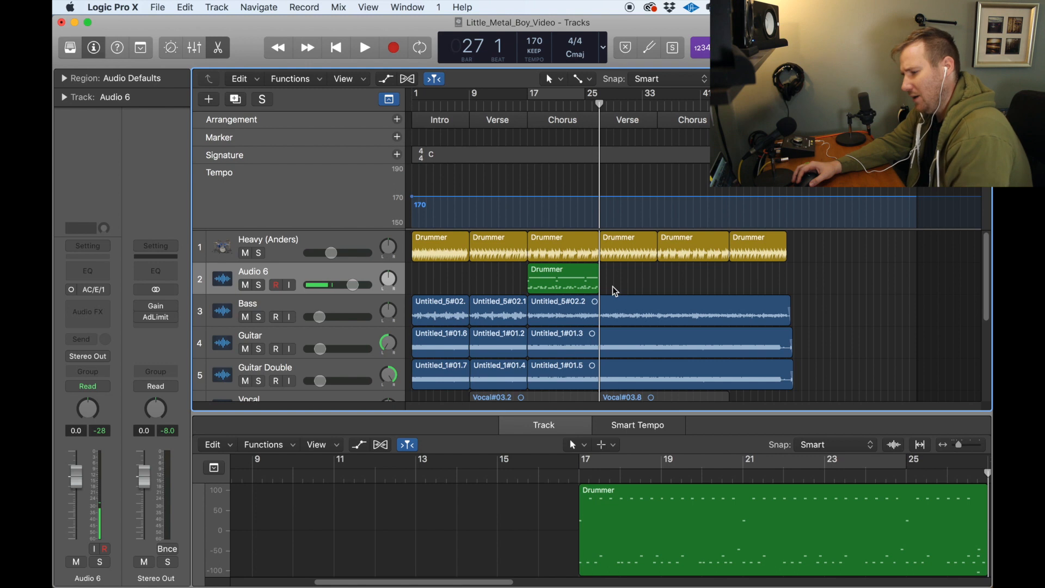
pyautogui.doubleClick(595, 282)
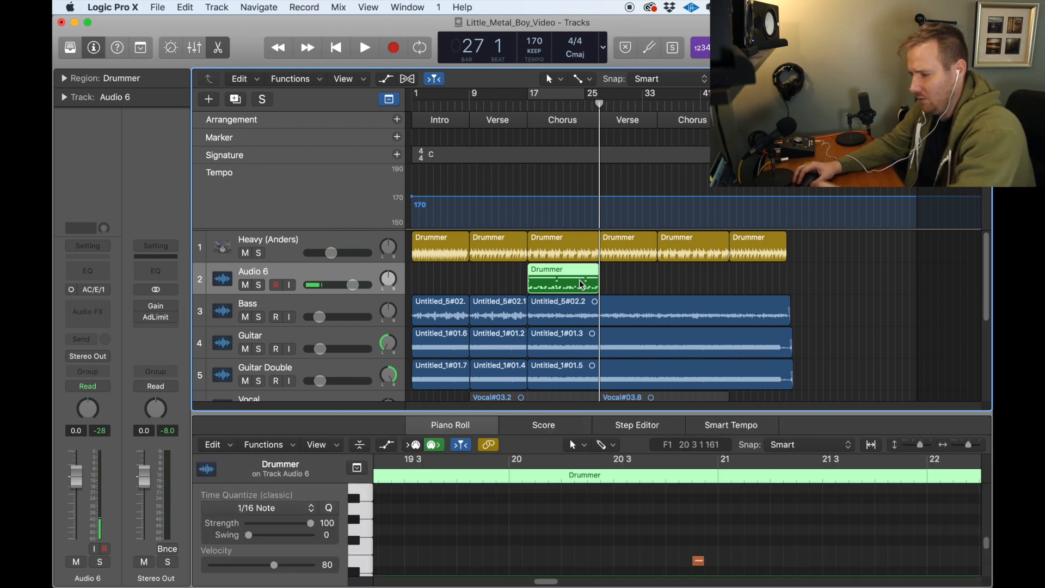
pyautogui.press('BackSpace')
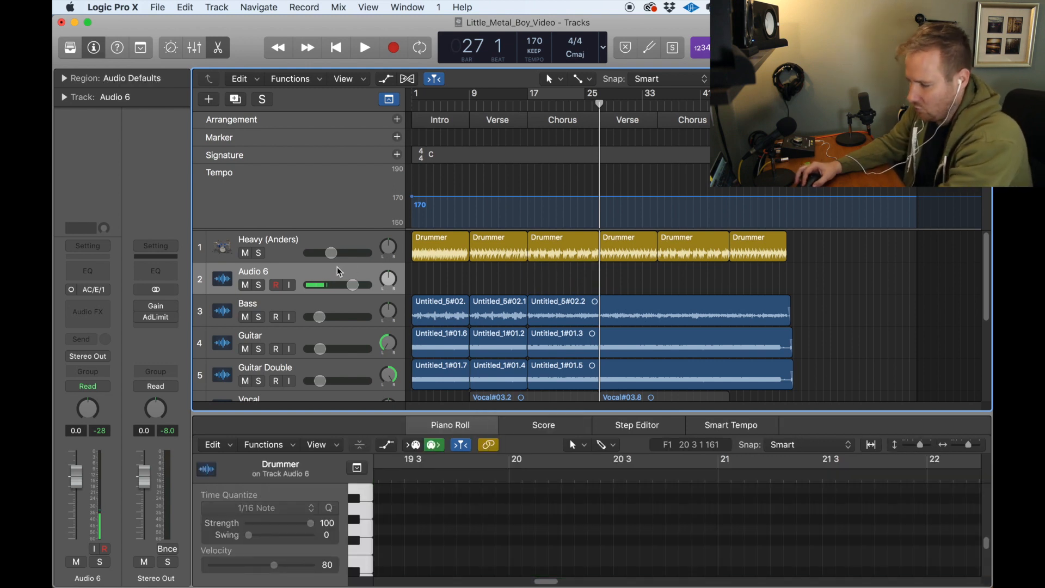
pyautogui.press('super+BackSpace')
# Step: Open the mixer, move its window clear of the tracks, and examine the Heavy channel strip's instrument, effects, send and fader
pyautogui.press('super+2')
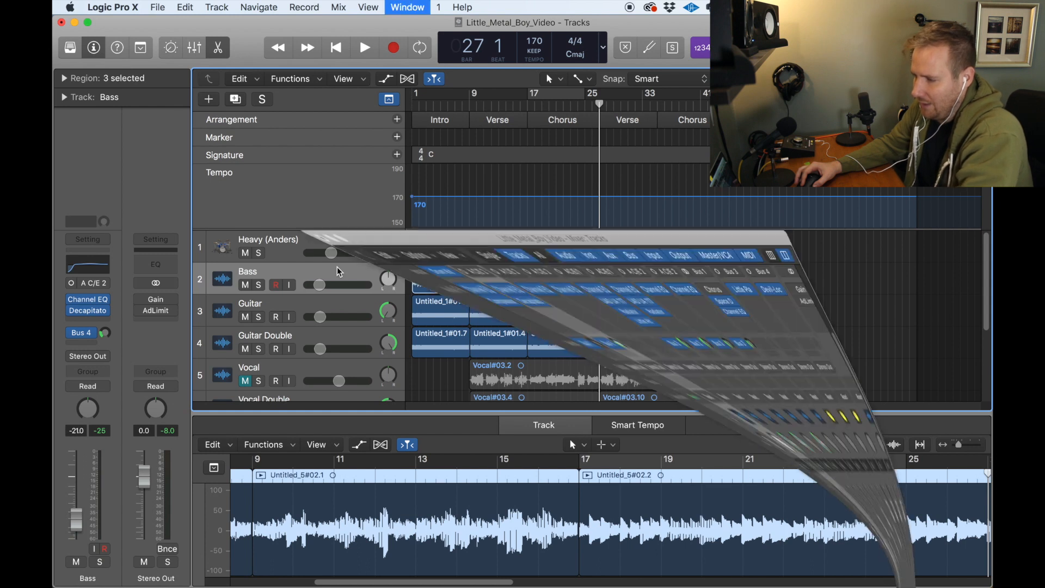
pyautogui.scroll(5, 352, 256)
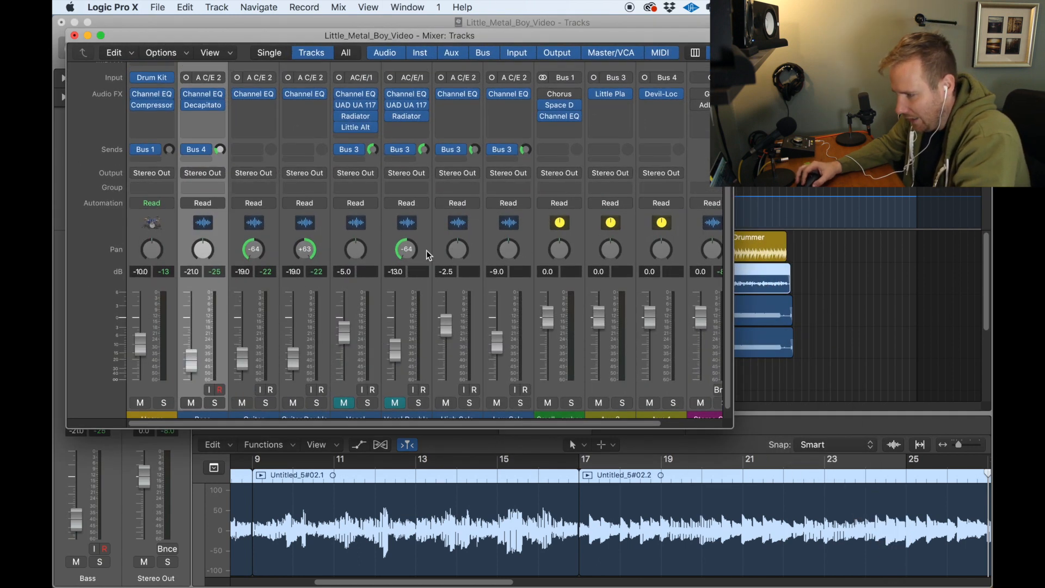
pyautogui.scroll(-5, 357, 244)
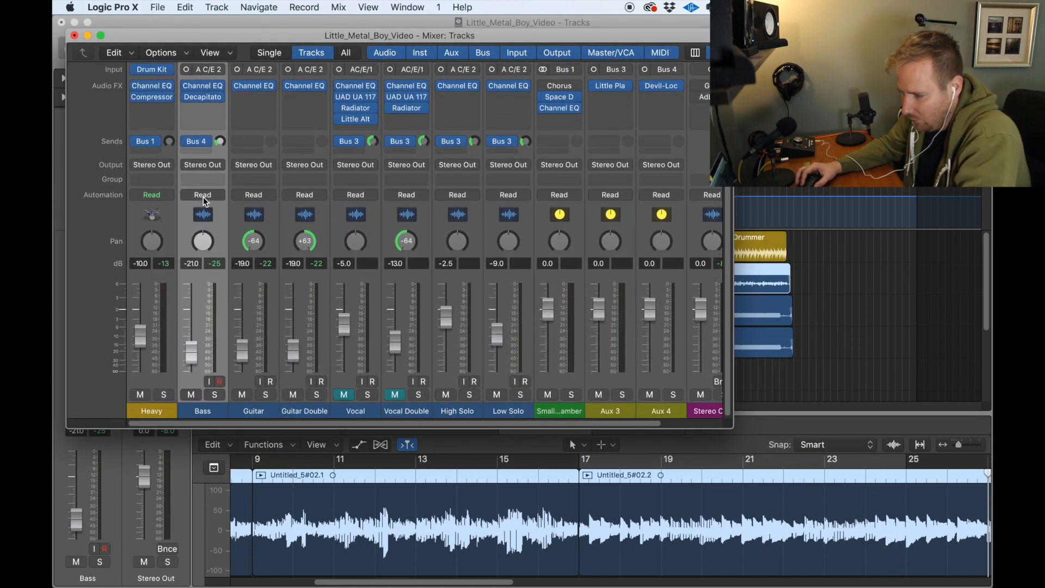
pyautogui.scroll(4, 203, 201)
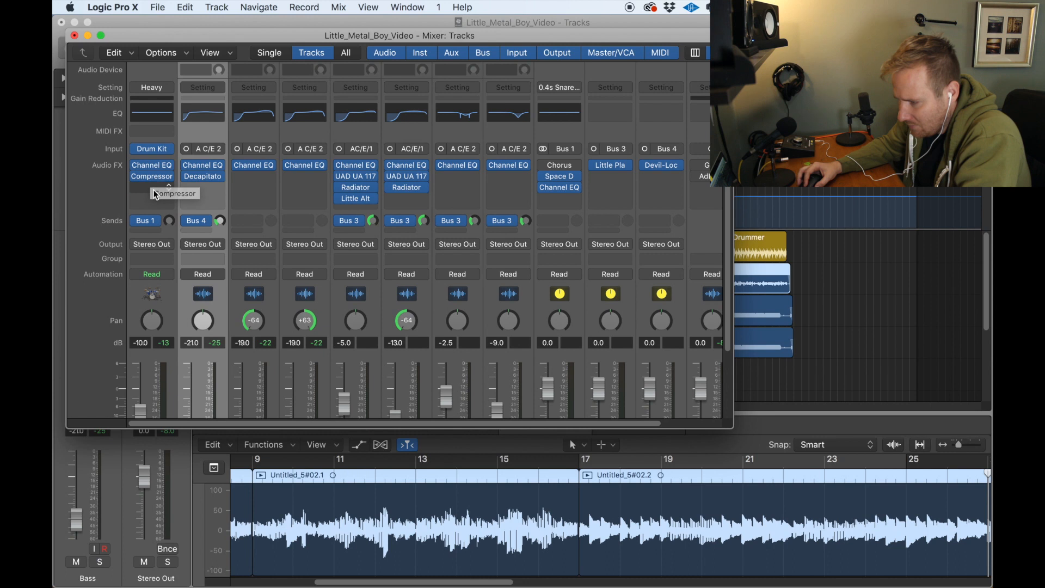
pyautogui.moveTo(209, 44); pyautogui.dragTo(411, 49)
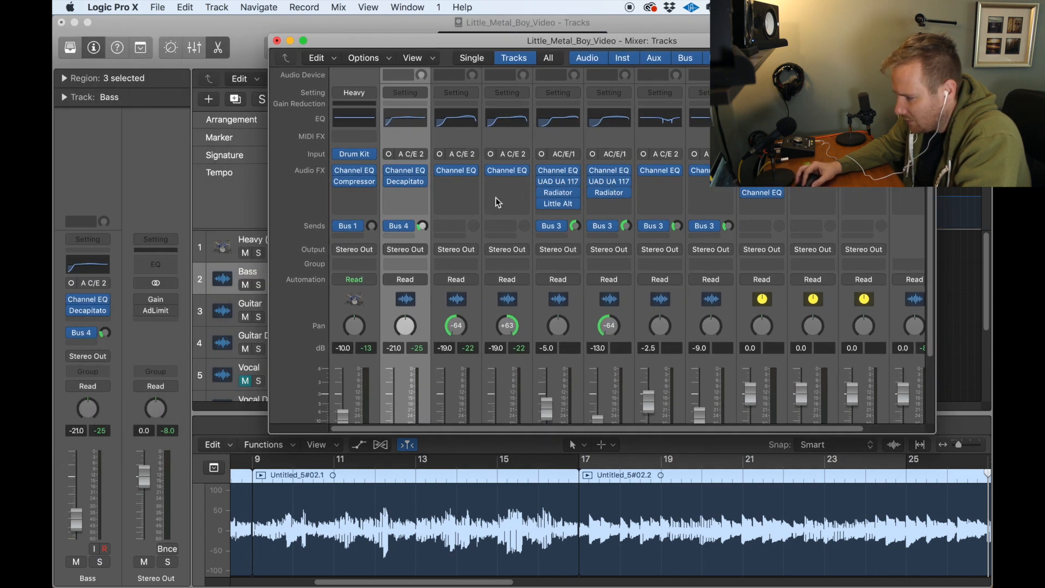
pyautogui.scroll(-3, 433, 199)
pyautogui.scroll(-2, 433, 198)
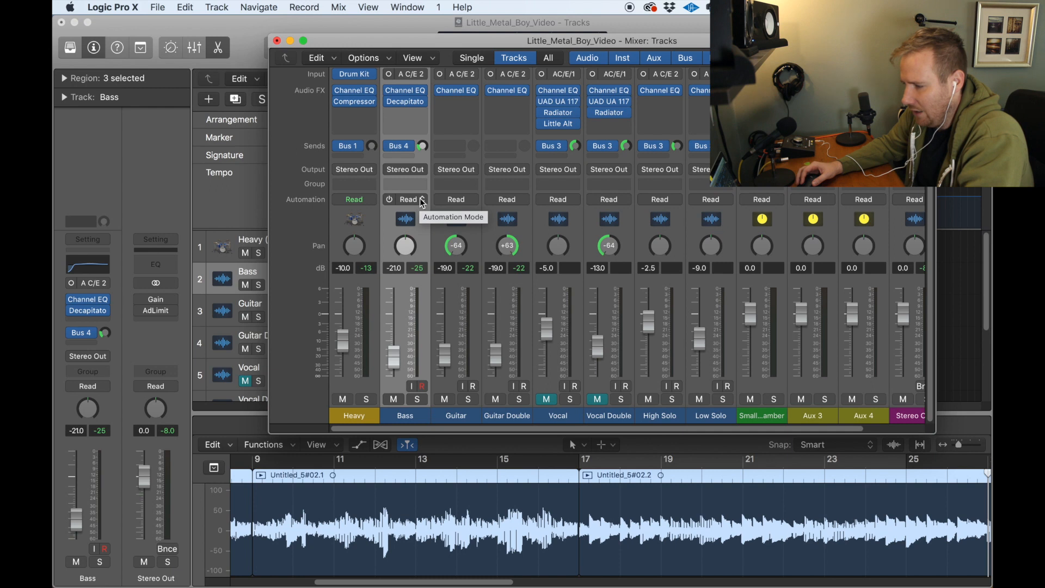
# Step: Examine the instrument choices for the Heavy channel strip's Drum Kit slot without changing it, and put the mixer window away
pyautogui.scroll(5, 403, 180)
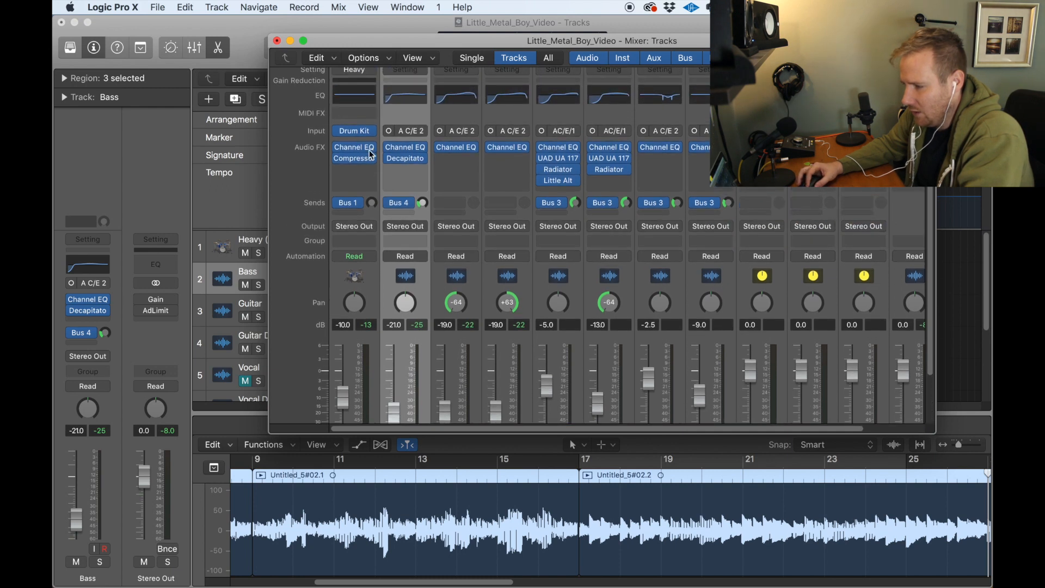
pyautogui.click(372, 135)
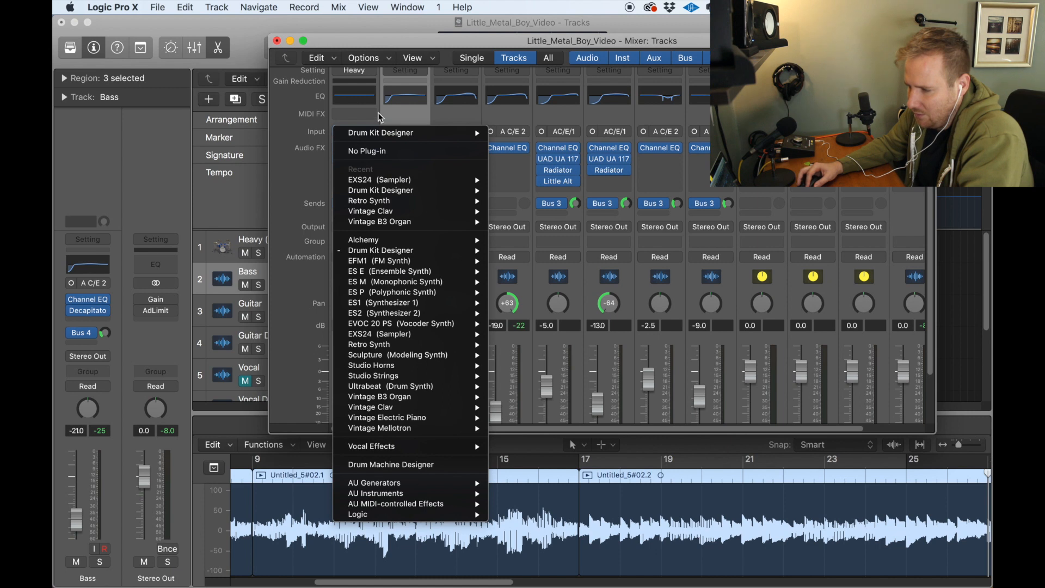
pyautogui.click(380, 117)
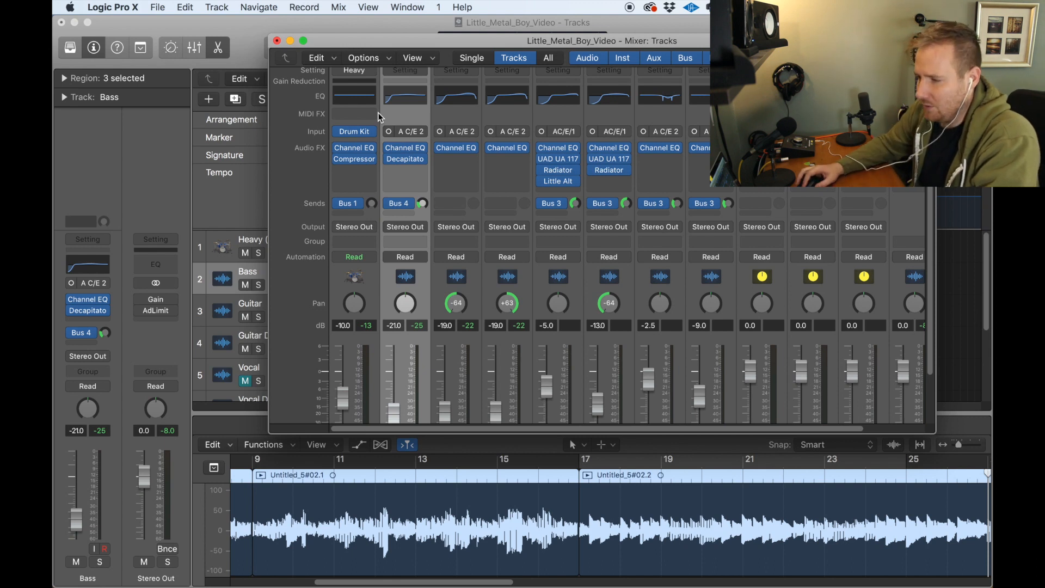
pyautogui.click(291, 43)
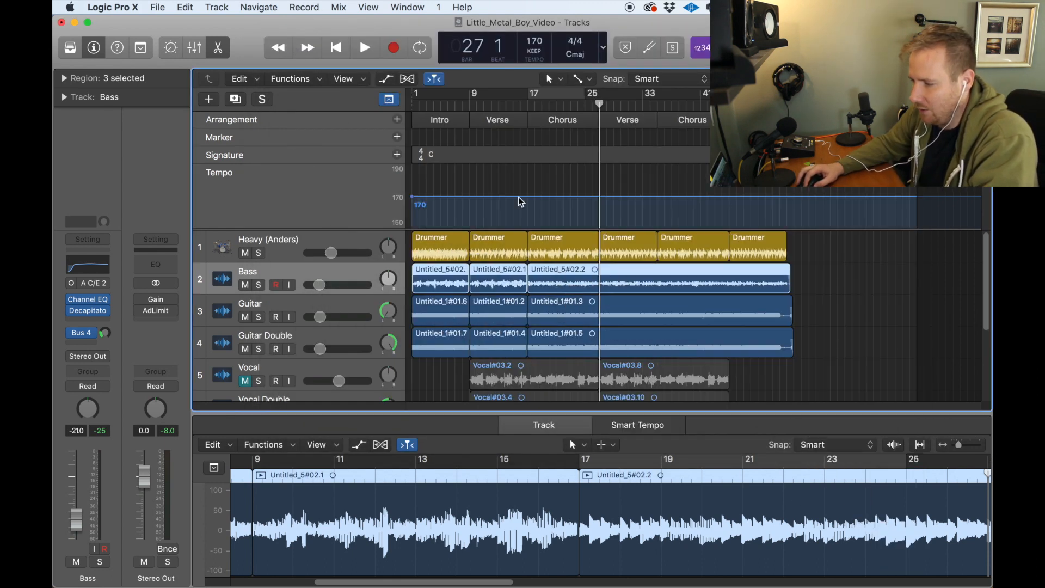
# Step: Select the Heavy drummer track and bring up its track commands
pyautogui.click(341, 241)
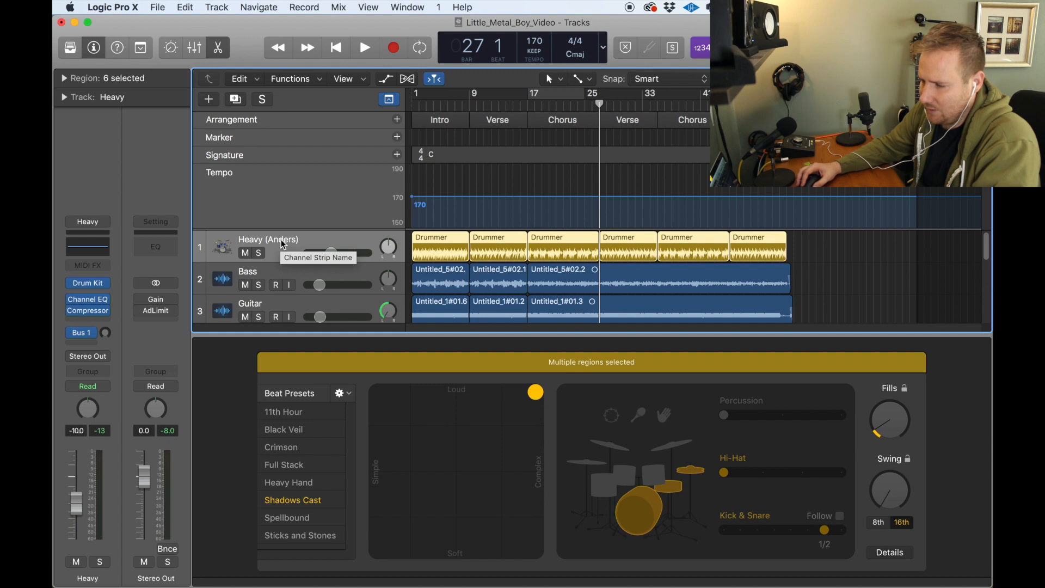
pyautogui.rightClick(318, 241)
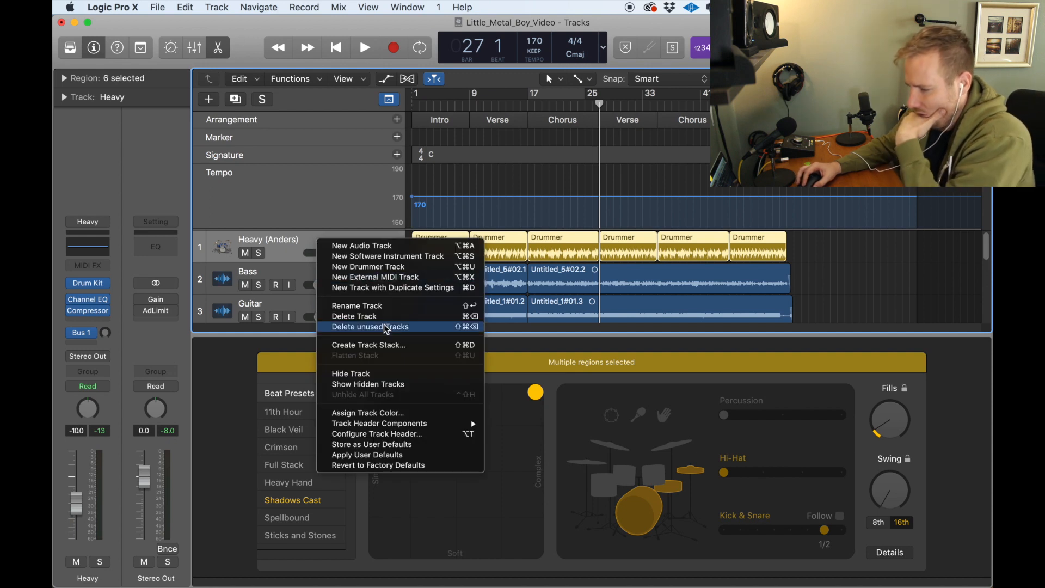